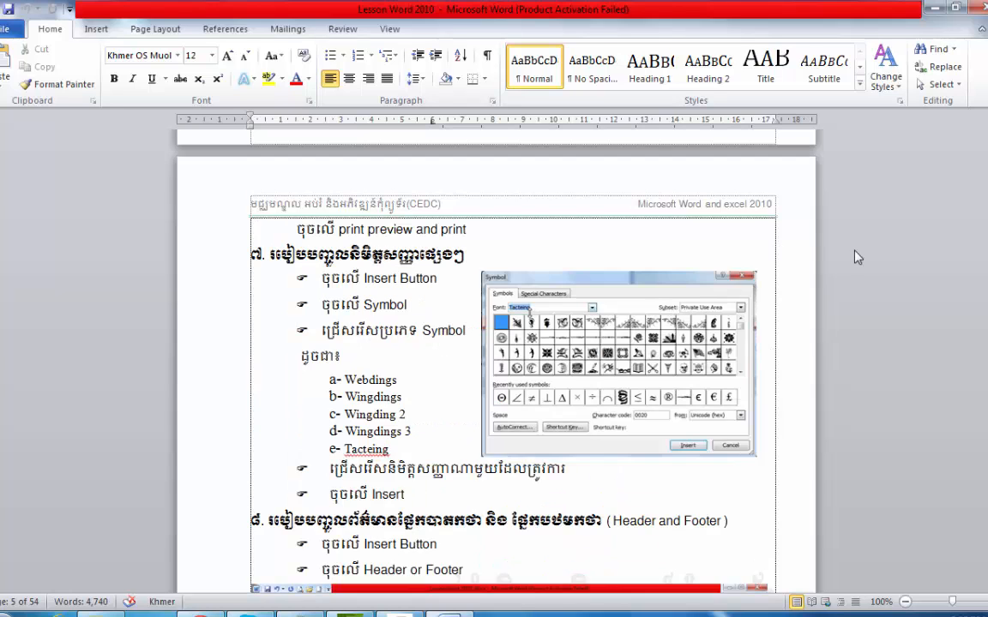
# - Review the lesson document's section 8 on adding a header and footer, including its Header & Footer, Insert and Navigation options
pyautogui.scroll(4, 854, 255)
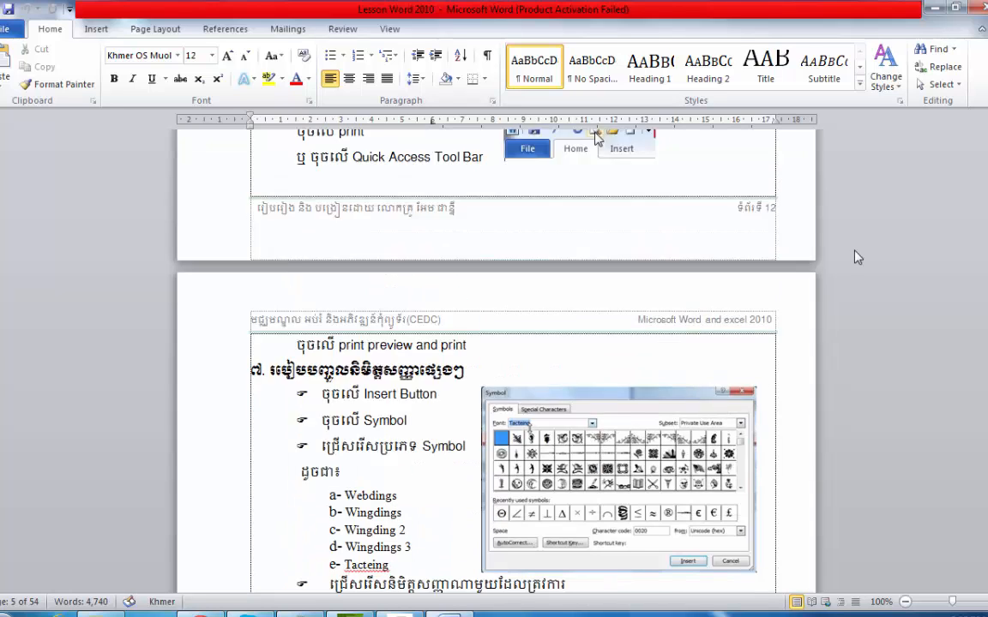
pyautogui.scroll(-3, 854, 255)
pyautogui.scroll(-15, 854, 257)
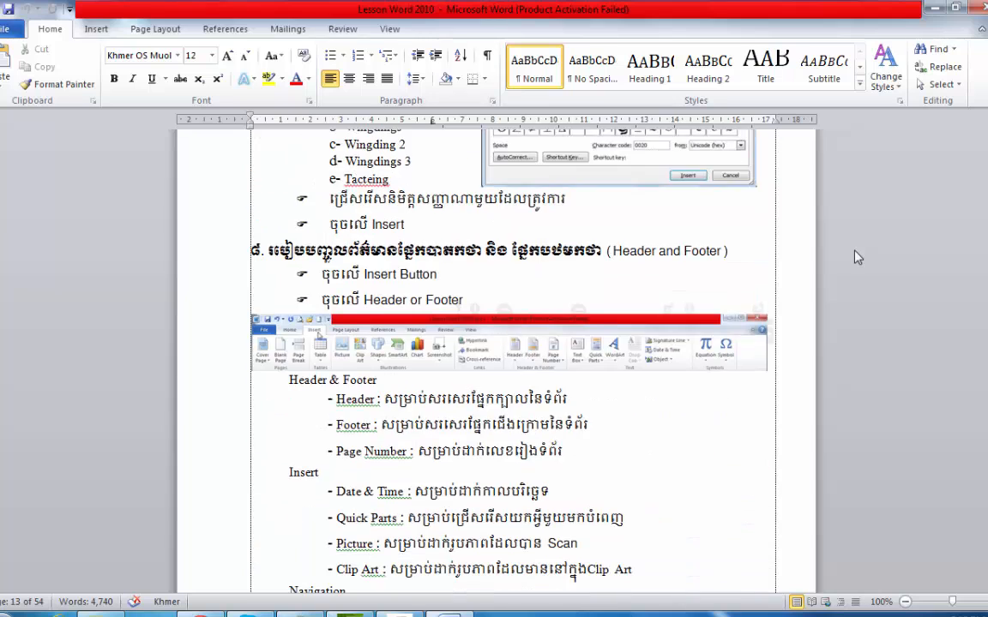
pyautogui.scroll(-8, 854, 257)
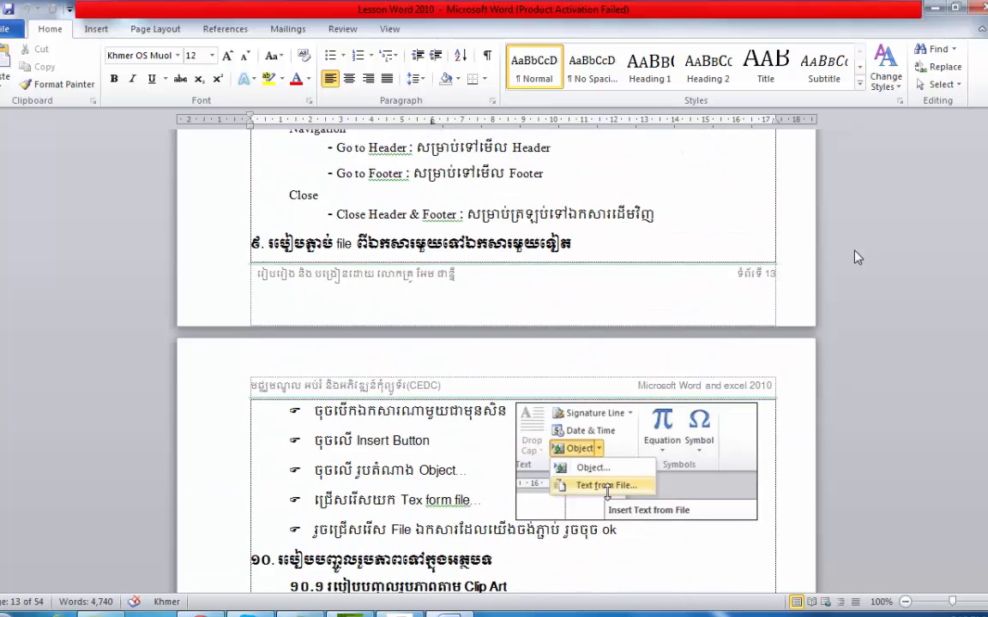
pyautogui.scroll(4, 855, 257)
pyautogui.scroll(8, 854, 257)
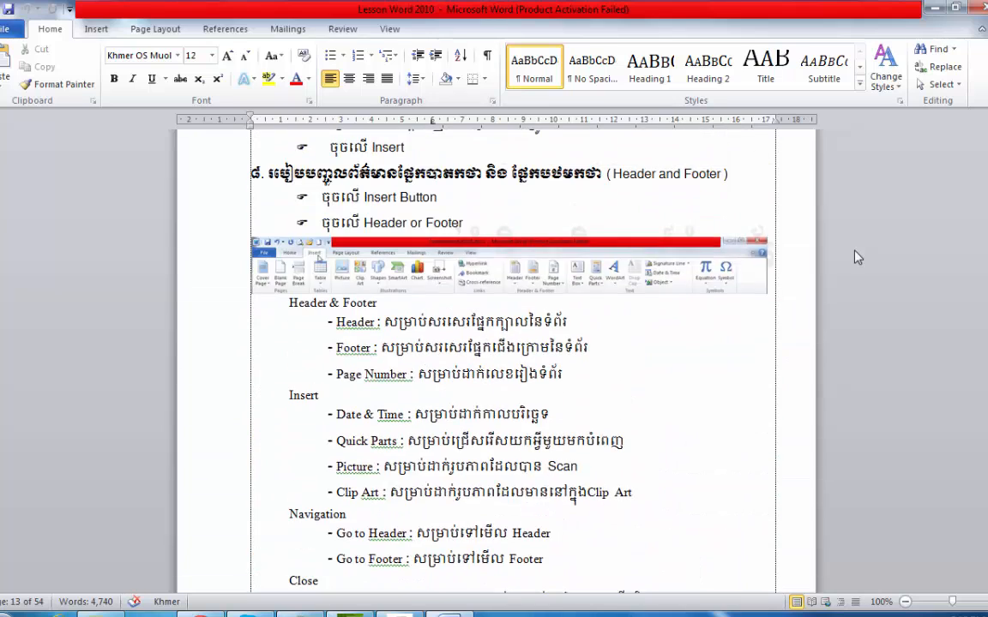
pyautogui.scroll(3, 854, 257)
pyautogui.scroll(-2, 486, 342)
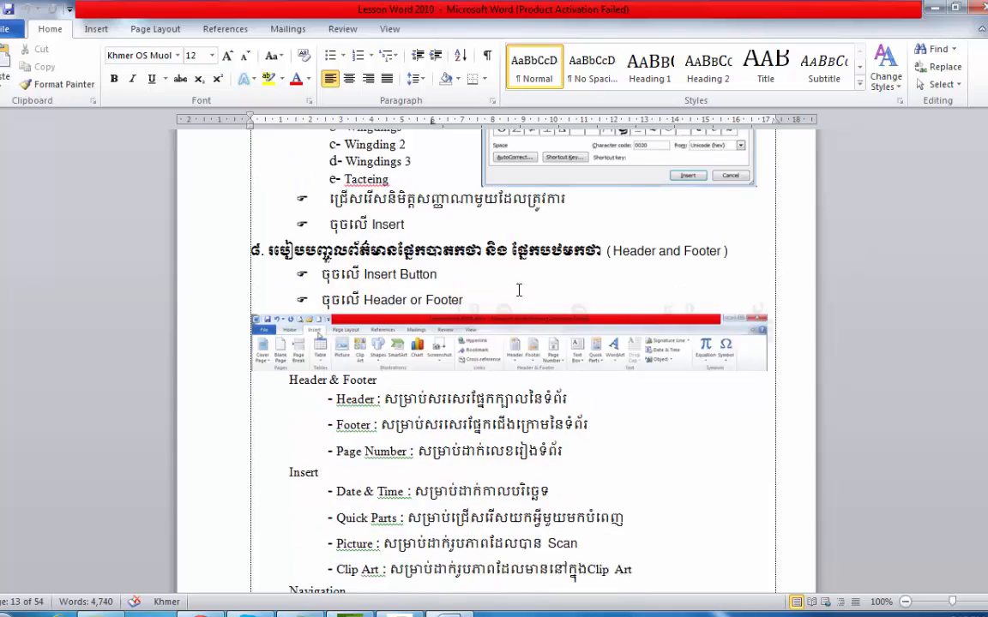
pyautogui.scroll(-1, 504, 293)
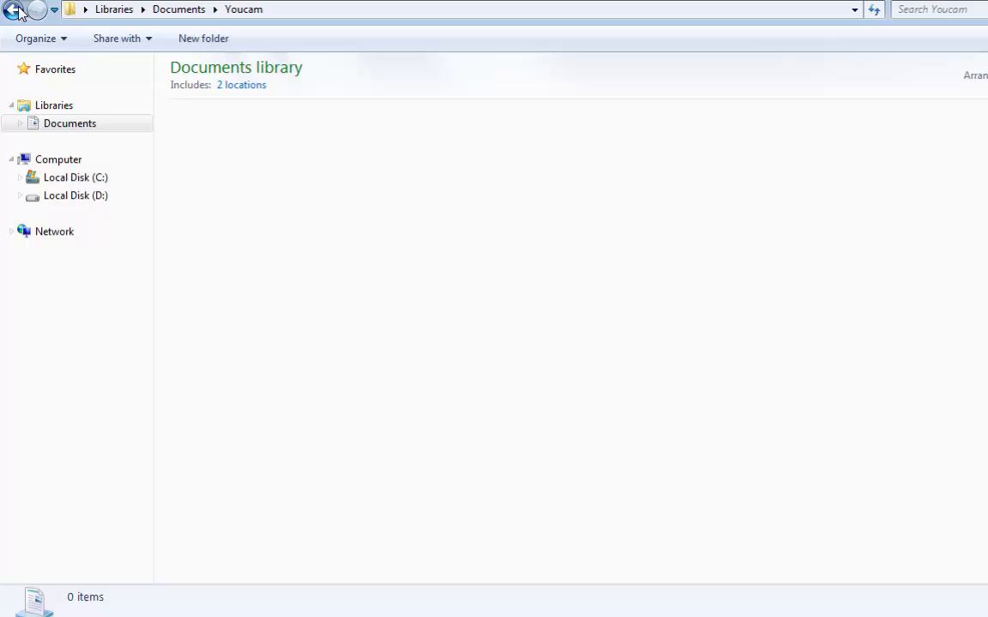
# - Go to Local Disk (D:) in Windows Explorer and open the second Word document stored there
pyautogui.click(13, 9)
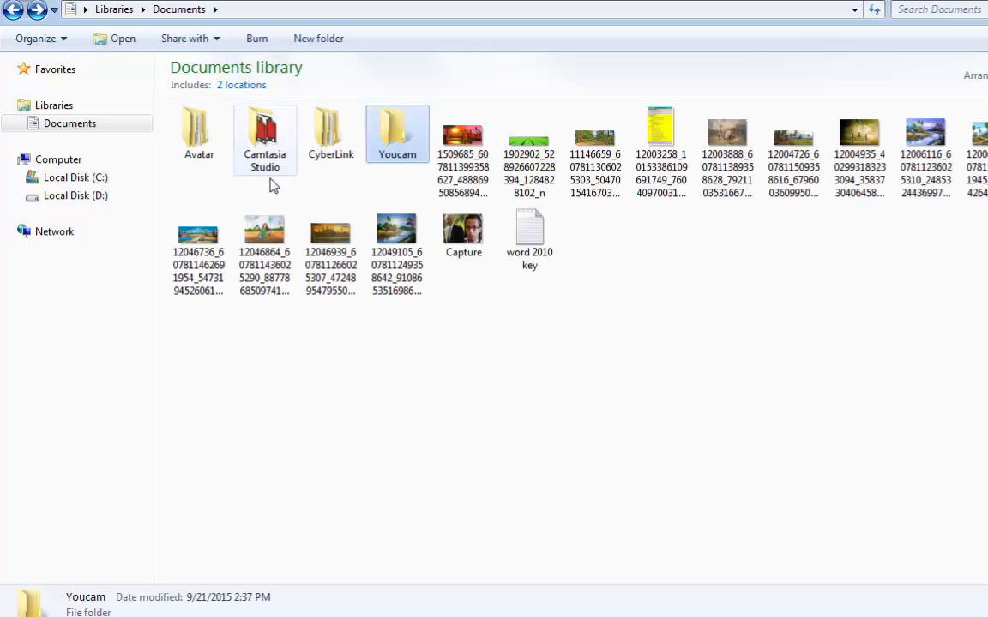
pyautogui.click(67, 197)
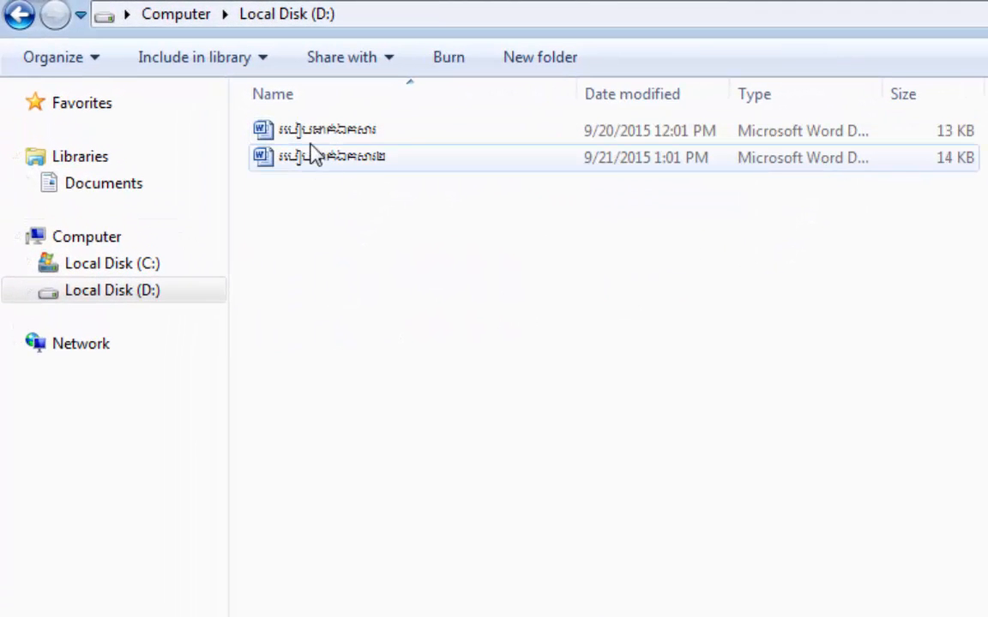
pyautogui.doubleClick(309, 133)
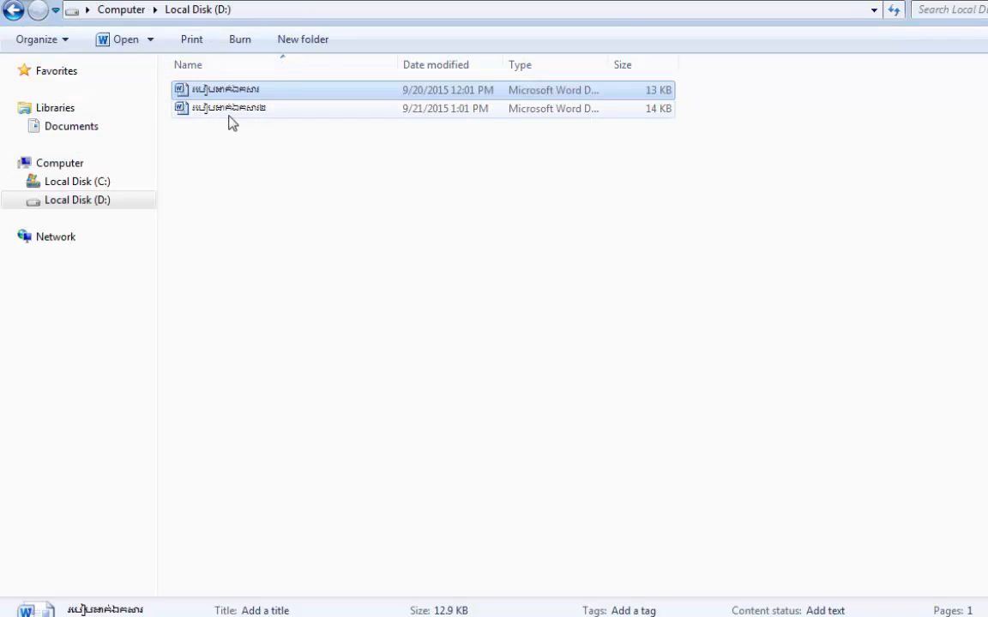
pyautogui.doubleClick(228, 114)
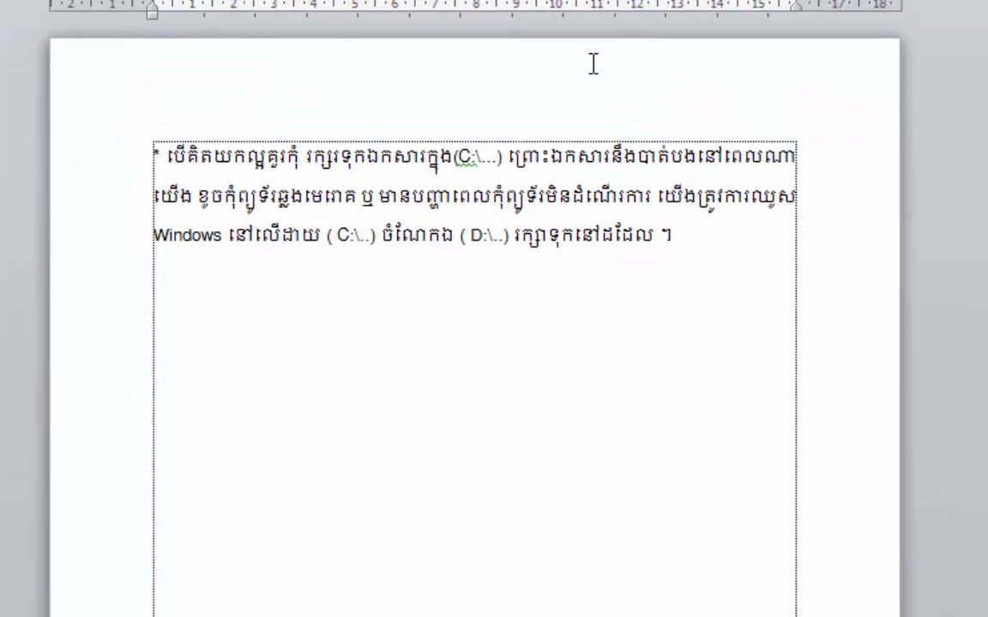
# - Insert the built-in Blank header into the document
pyautogui.scroll(-6, 583, 115)
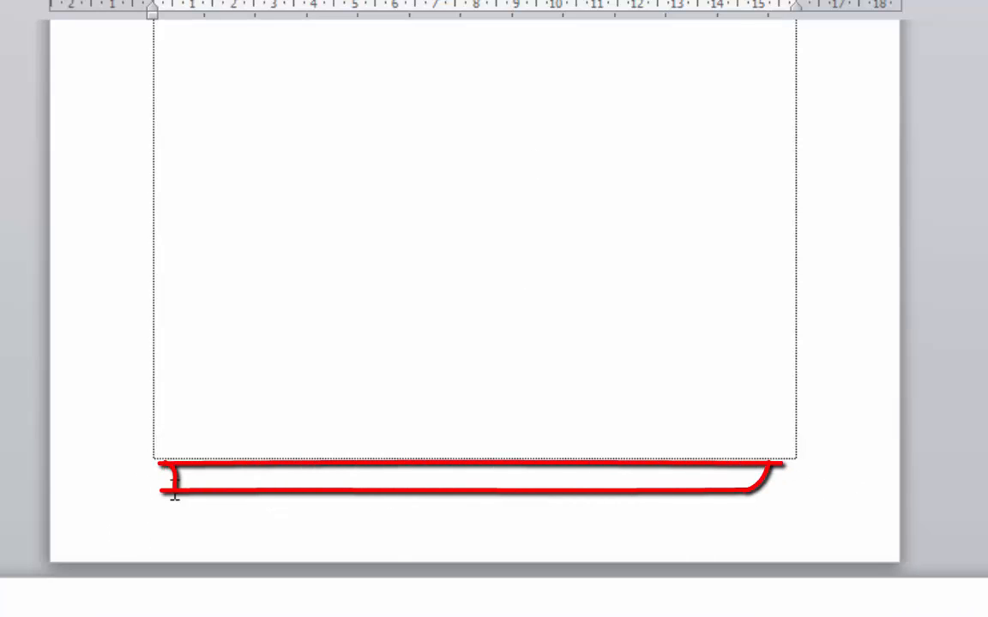
pyautogui.scroll(8, 498, 287)
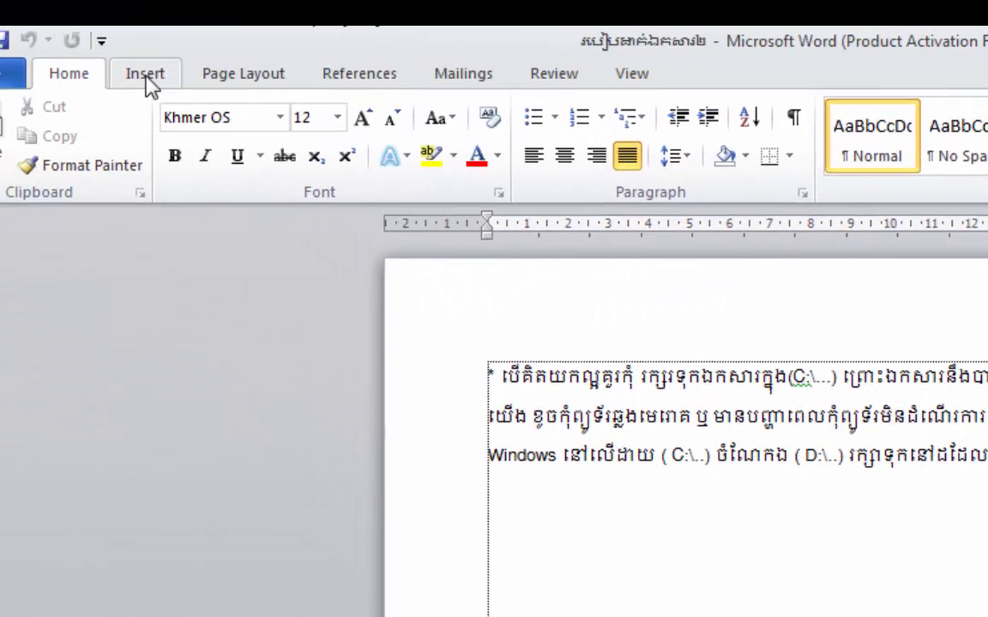
pyautogui.click(150, 84)
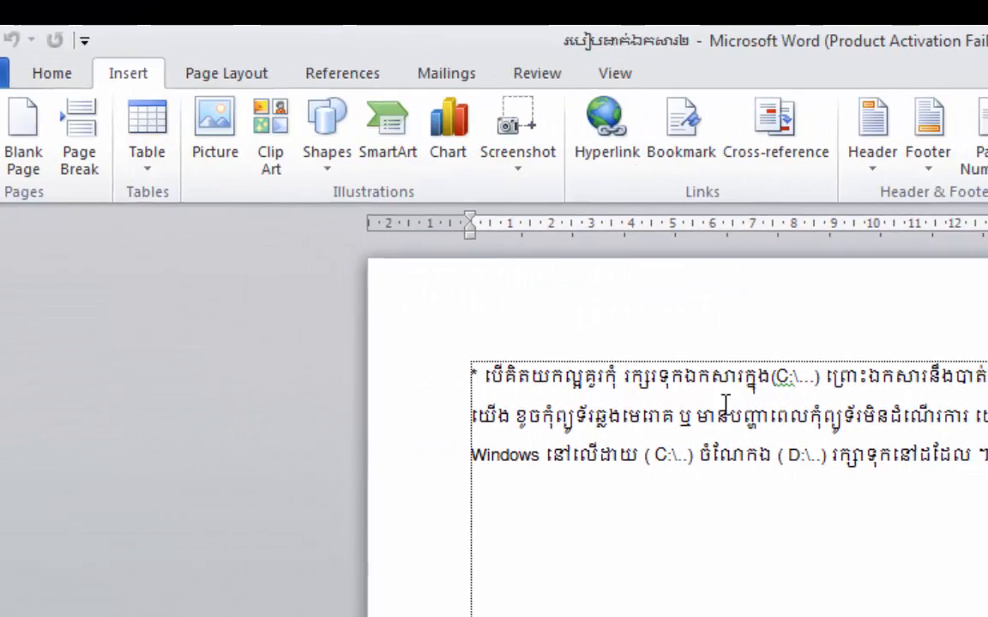
pyautogui.click(868, 168)
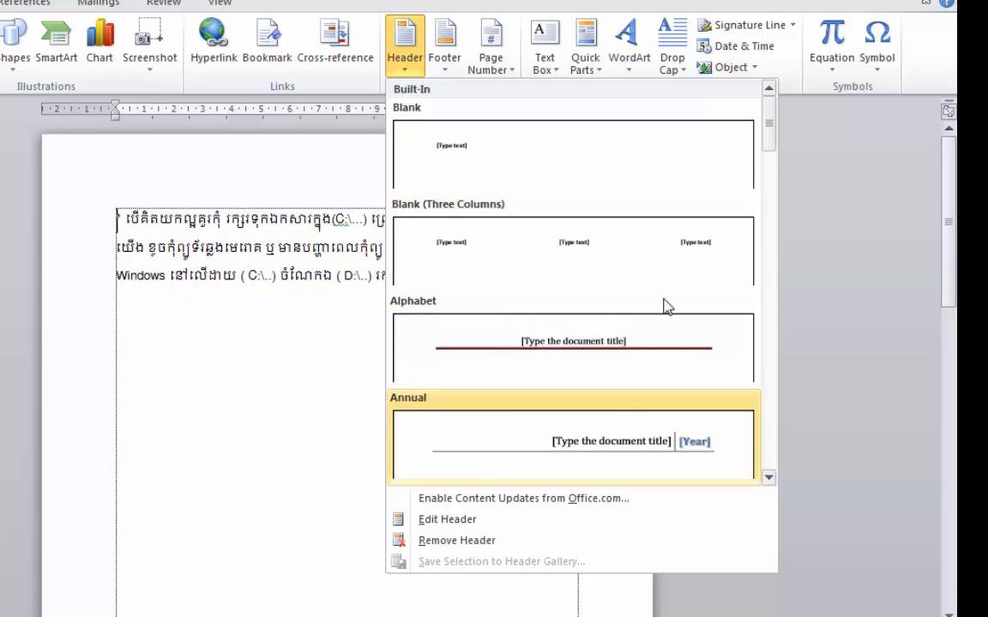
pyautogui.moveTo(776, 136); pyautogui.dragTo(756, 286)
pyautogui.scroll(5, 658, 313)
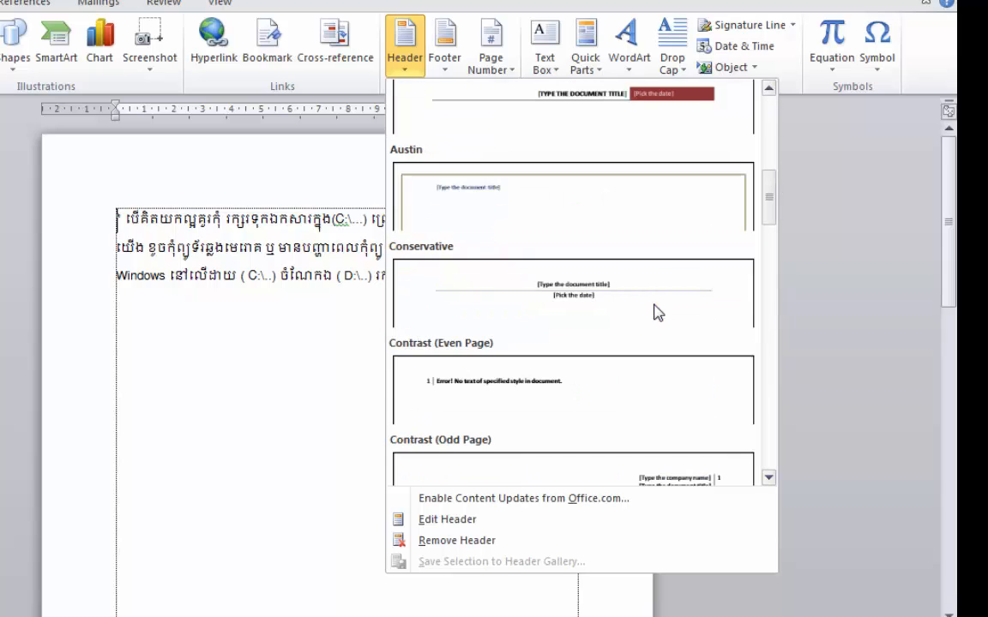
pyautogui.scroll(4, 658, 312)
pyautogui.scroll(-13, 775, 163)
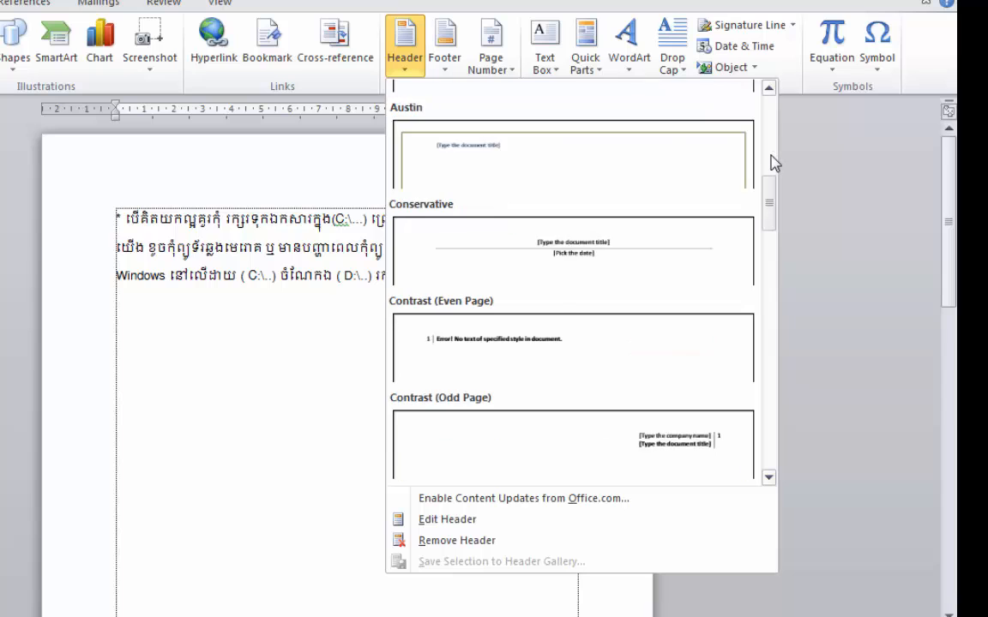
pyautogui.scroll(3, 774, 163)
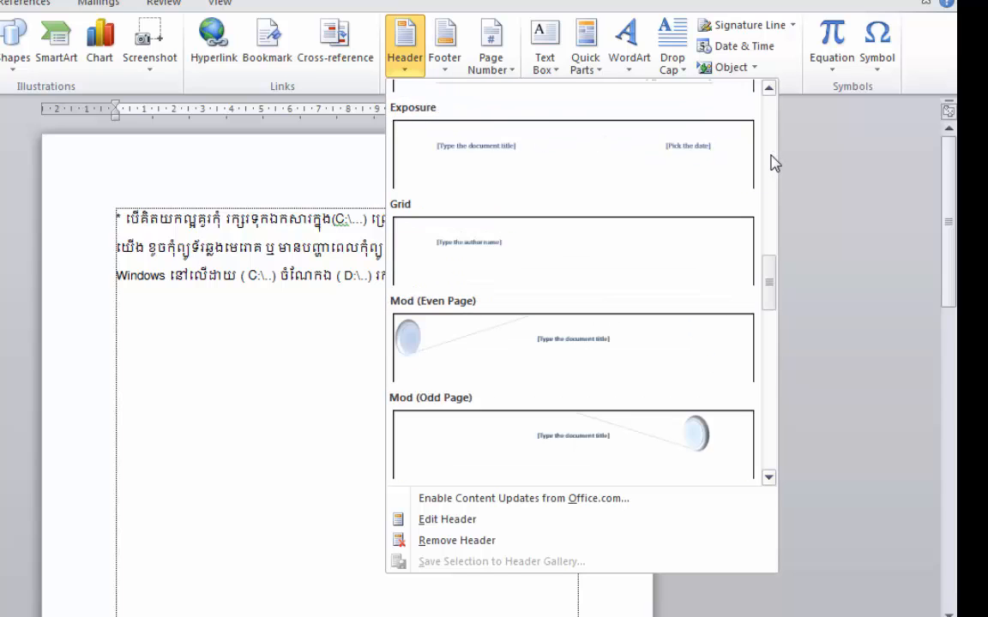
pyautogui.scroll(-11, 774, 163)
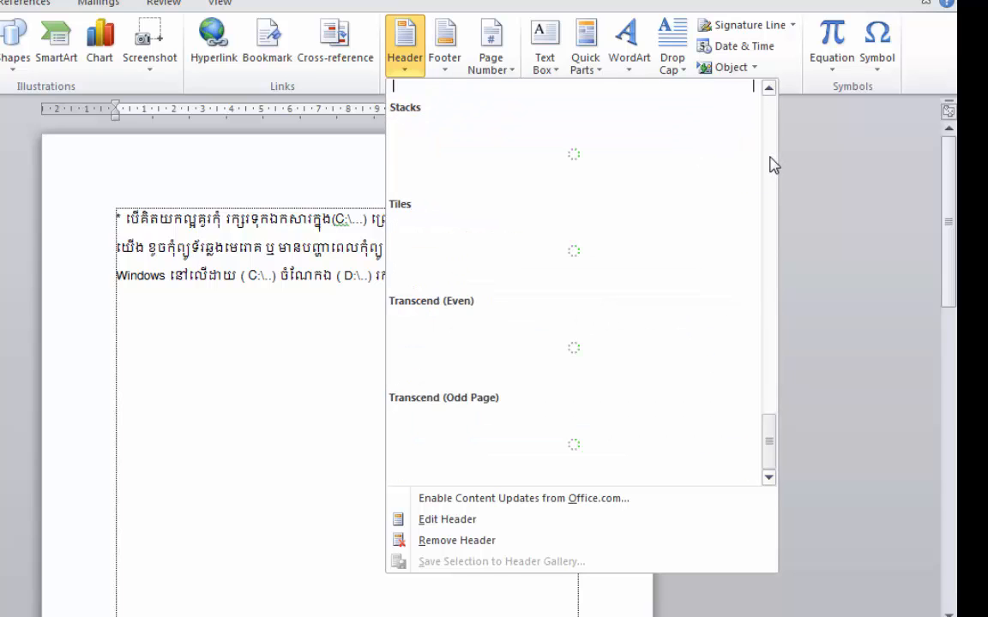
pyautogui.scroll(10, 774, 163)
pyautogui.scroll(8, 775, 163)
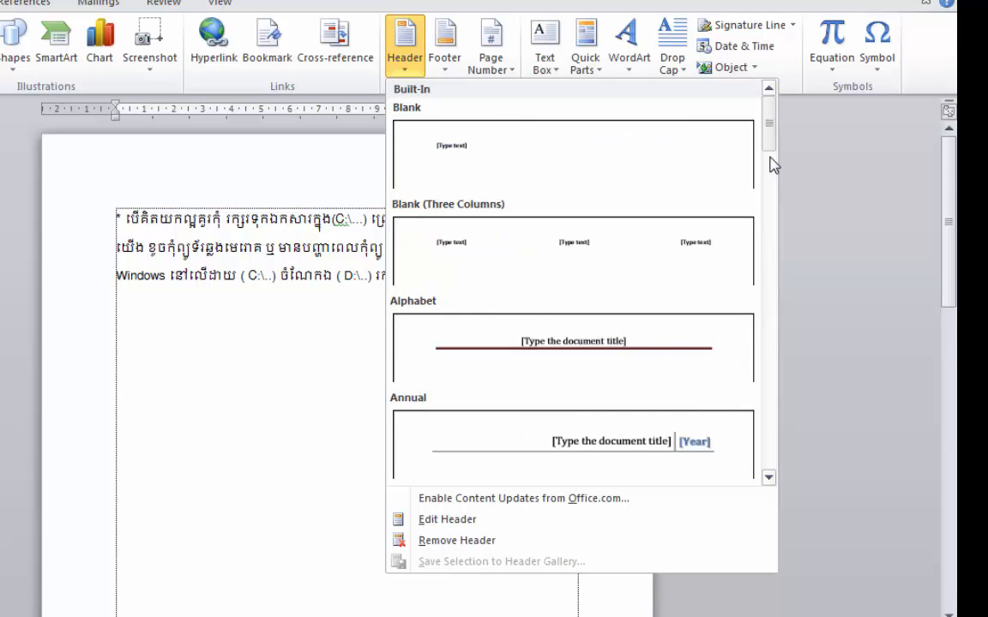
pyautogui.click(463, 168)
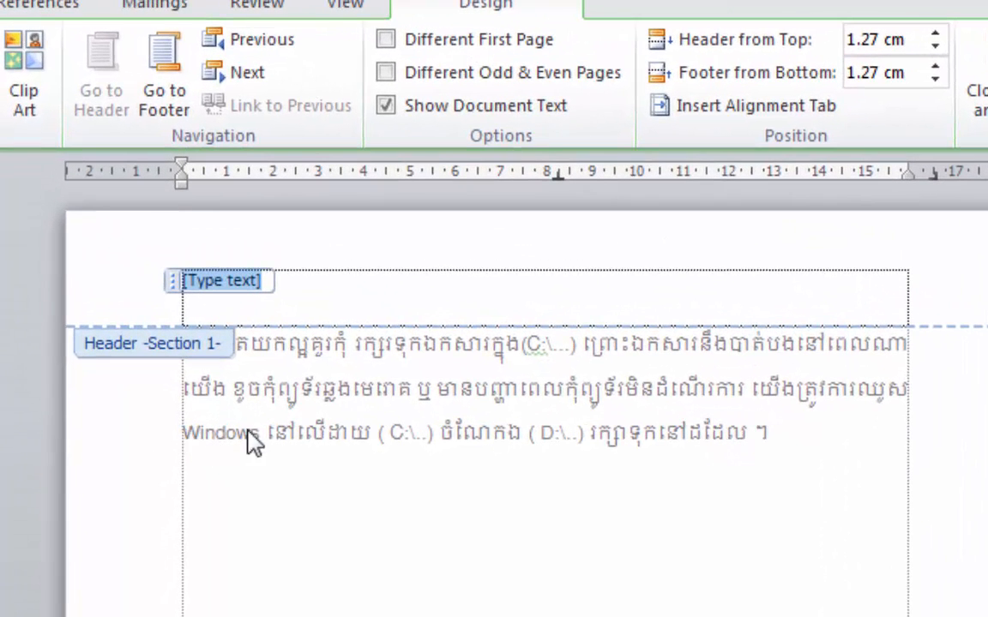
# - Copy the phrase "កុំព្យូទ័រឆ្លងមេរោគ" from the body's second line and paste it over the header's placeholder, keeping source formatting
pyautogui.doubleClick(262, 403)
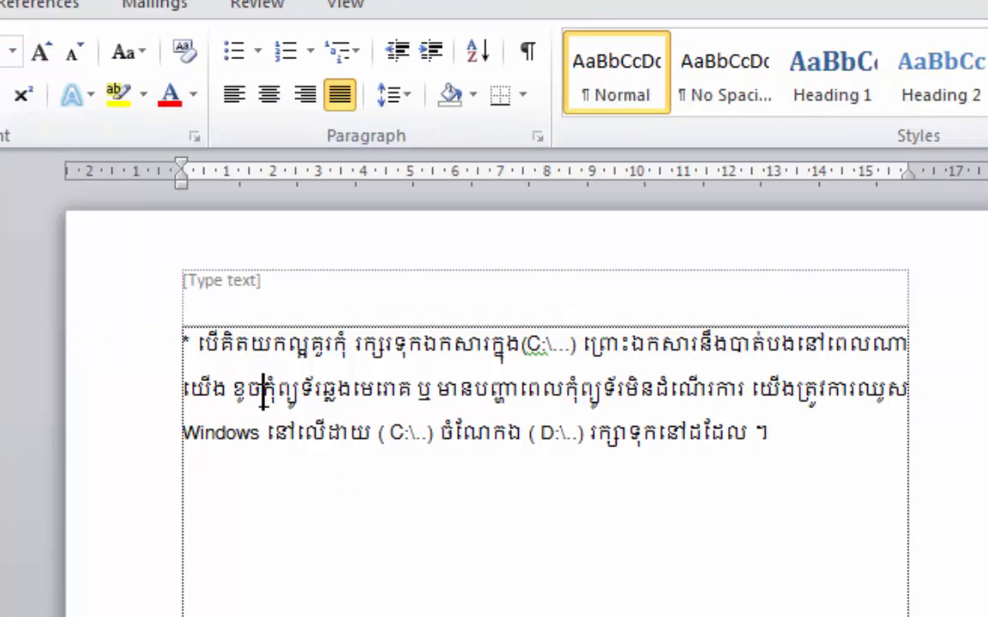
pyautogui.moveTo(262, 396); pyautogui.dragTo(403, 399)
pyautogui.hotkey('ctrl', 'c')
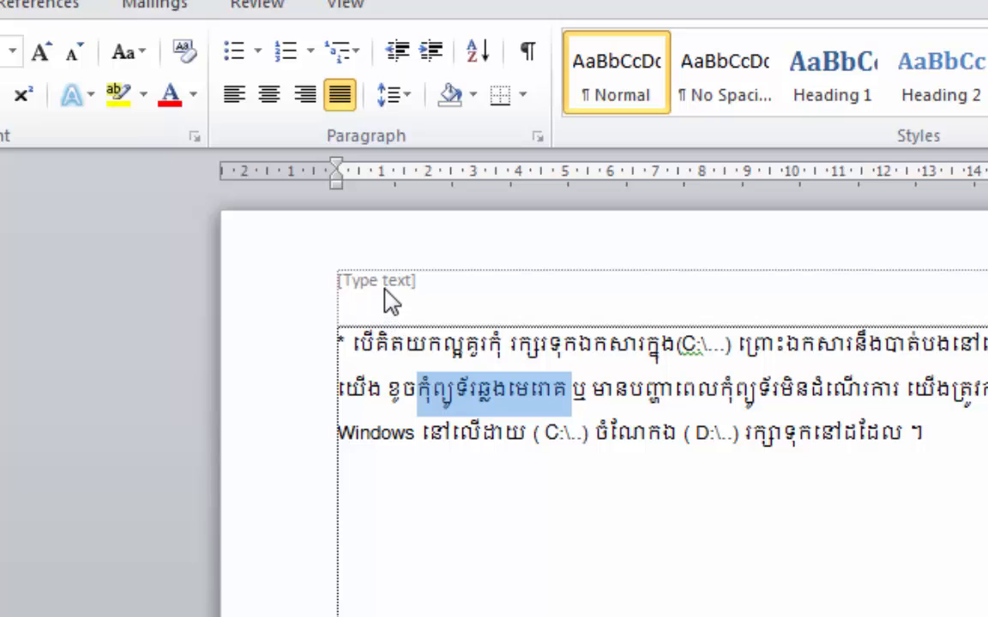
pyautogui.doubleClick(385, 286)
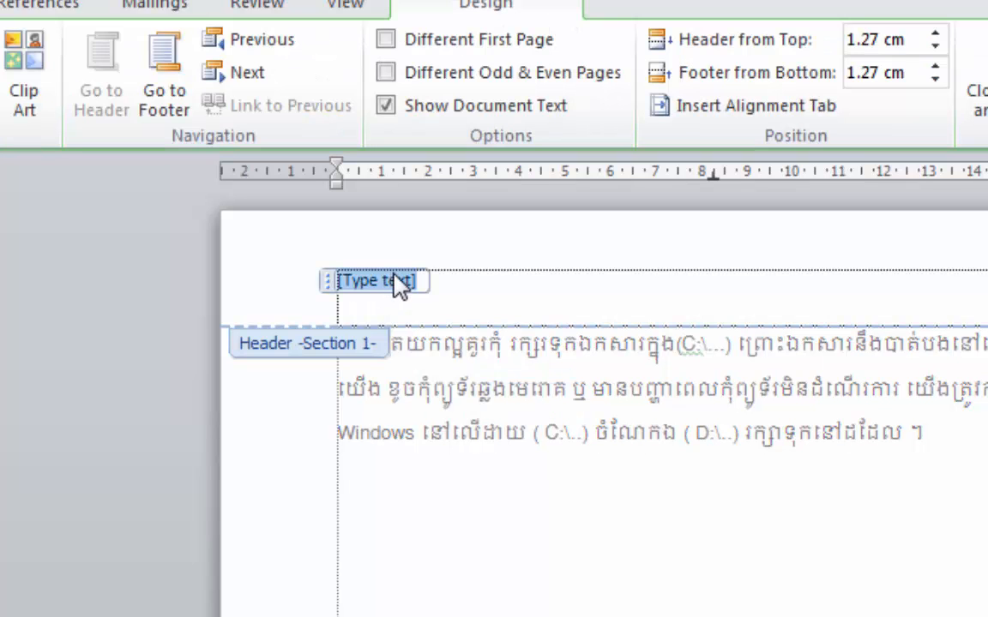
pyautogui.rightClick(387, 286)
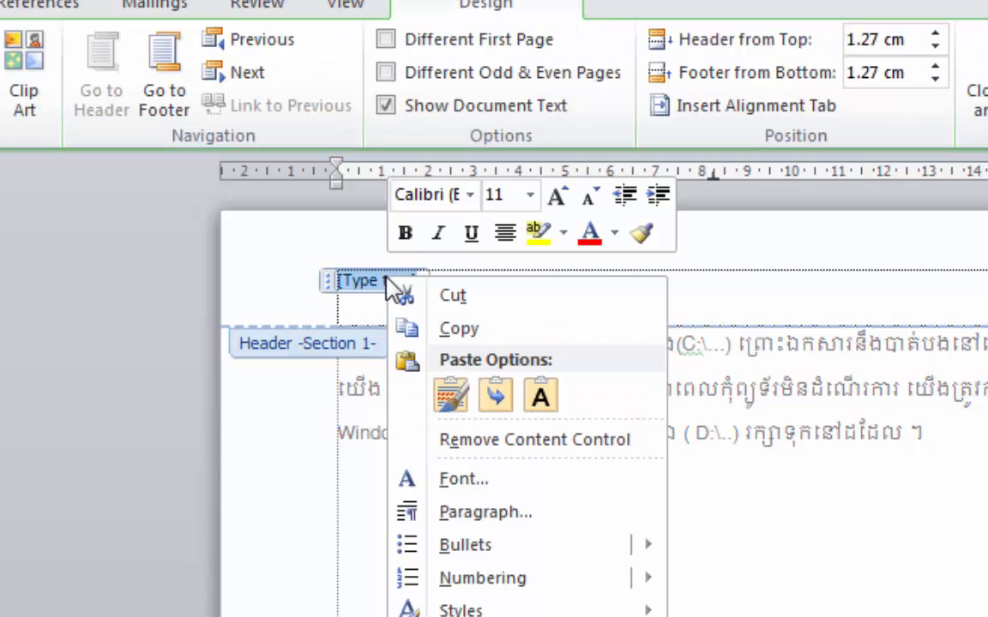
pyautogui.click(458, 397)
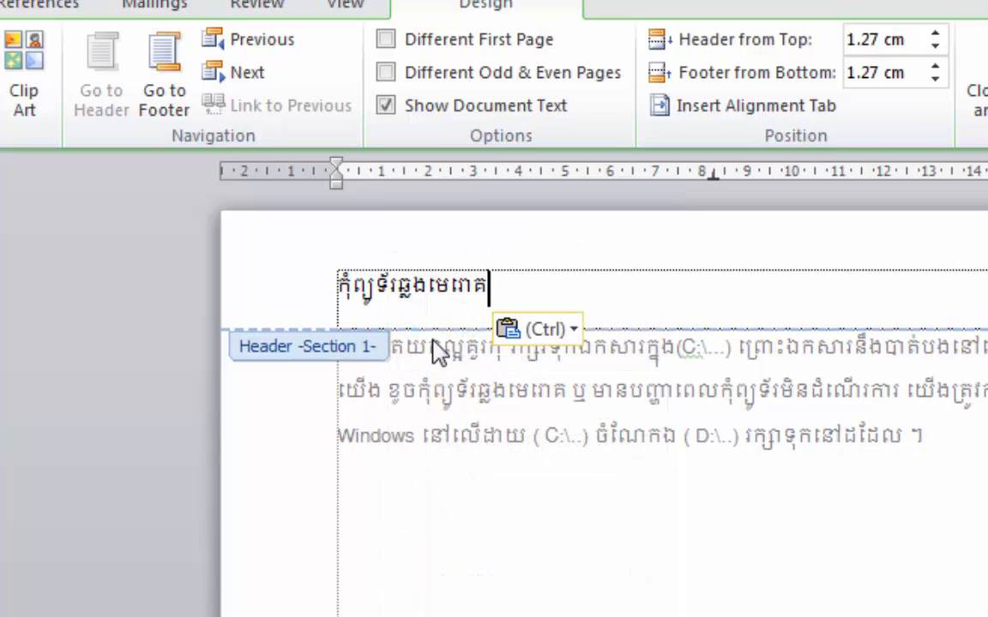
pyautogui.doubleClick(517, 614)
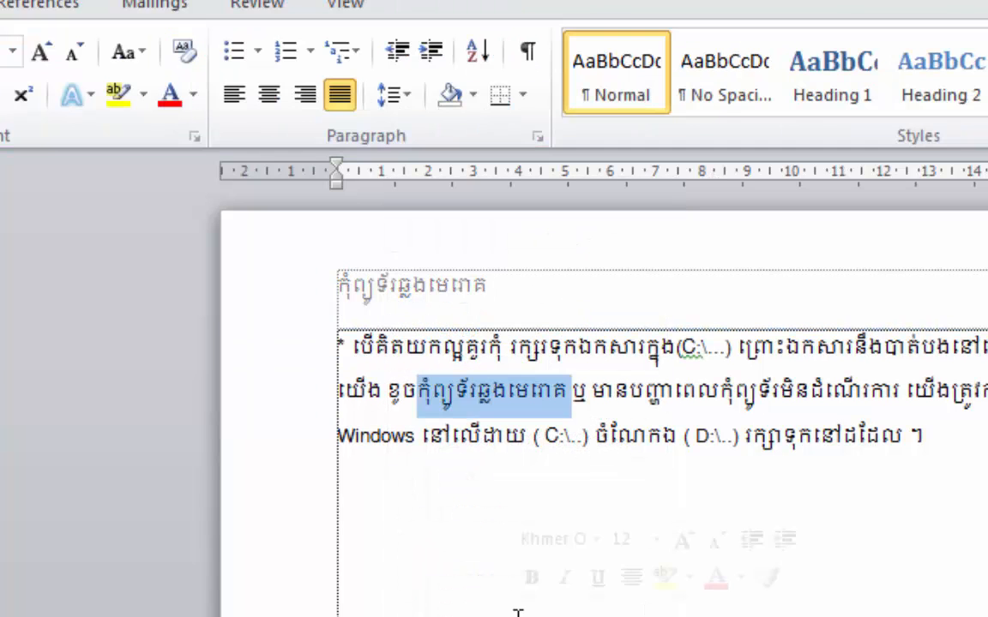
# - Reopen the header for editing with the cursor after its text, and close the Navigation pane
pyautogui.doubleClick(497, 290)
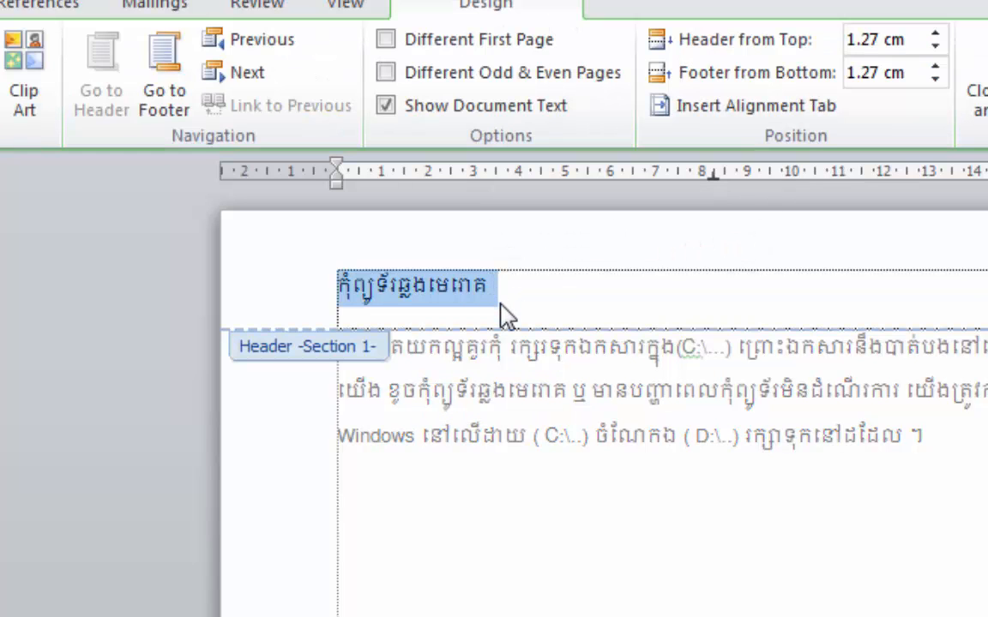
pyautogui.click(500, 304)
pyautogui.moveTo(501, 300); pyautogui.dragTo(287, 295)
pyautogui.click(522, 289)
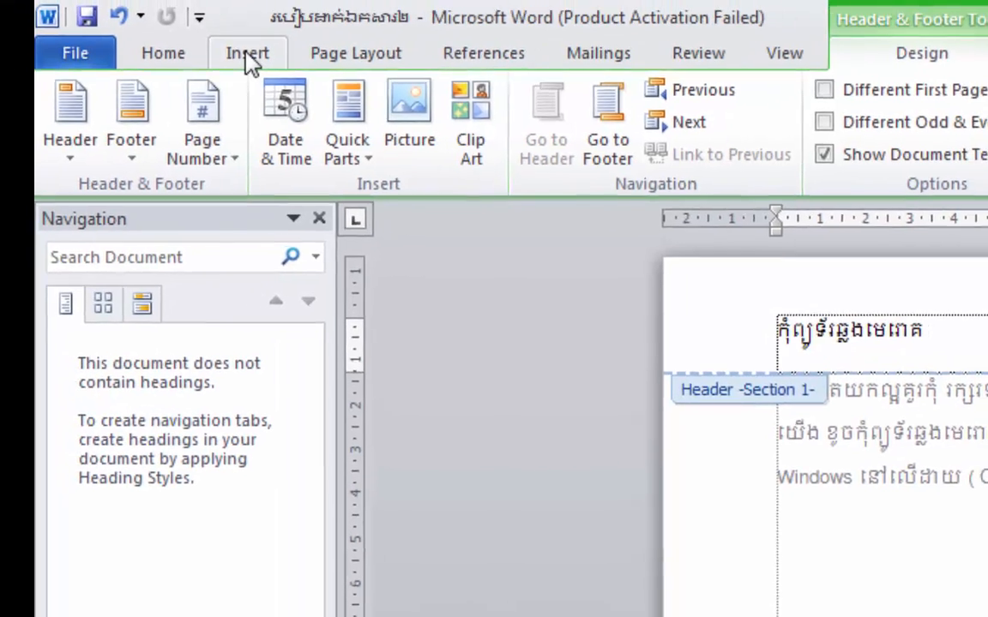
pyautogui.click(93, 37)
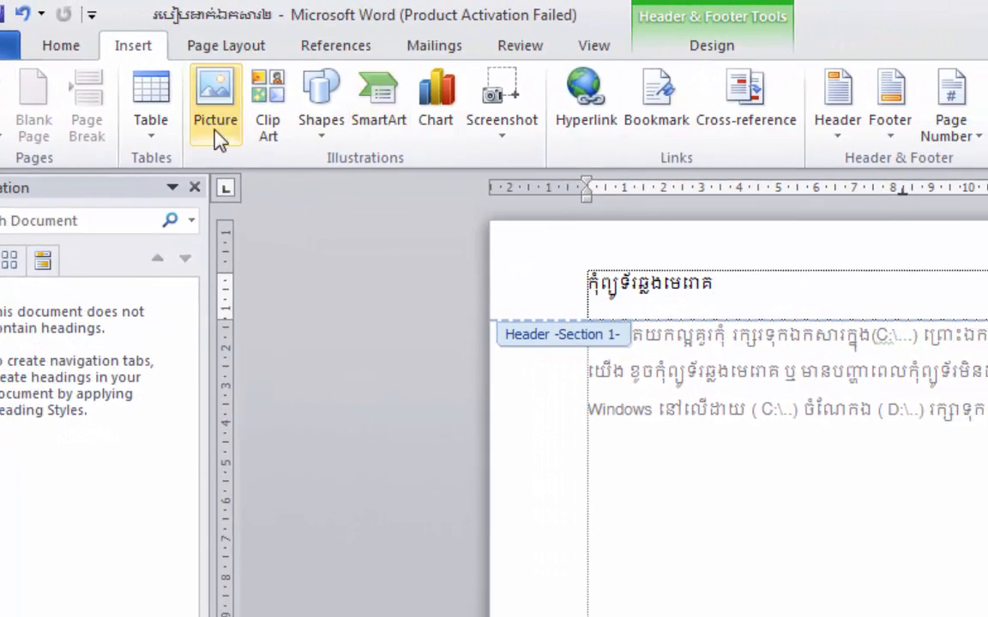
pyautogui.click(195, 188)
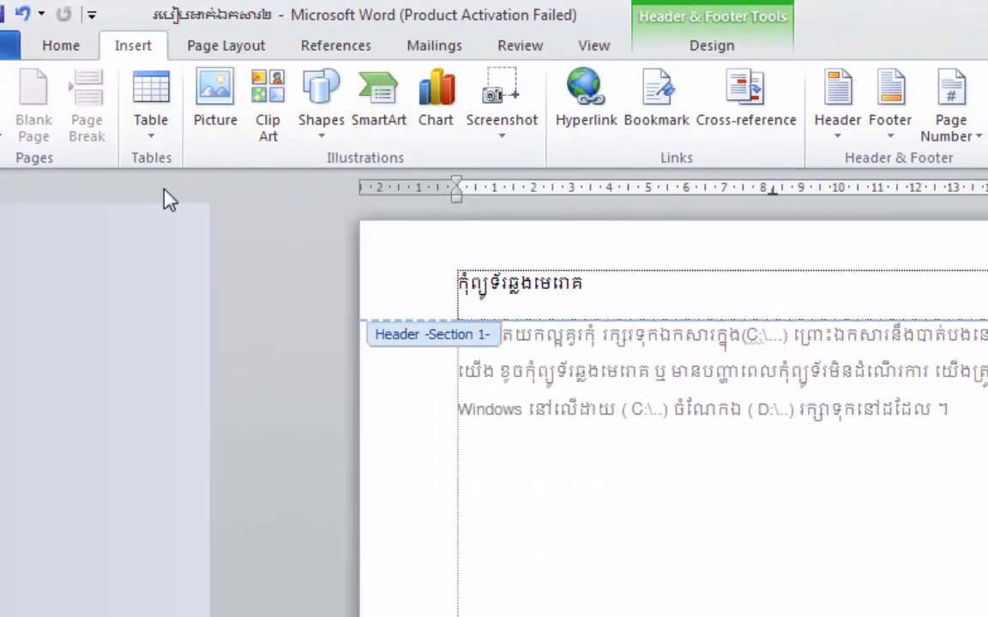
# - Open the Borders and Shading settings for the header paragraph and move the dialog clear of the header text
pyautogui.click(62, 48)
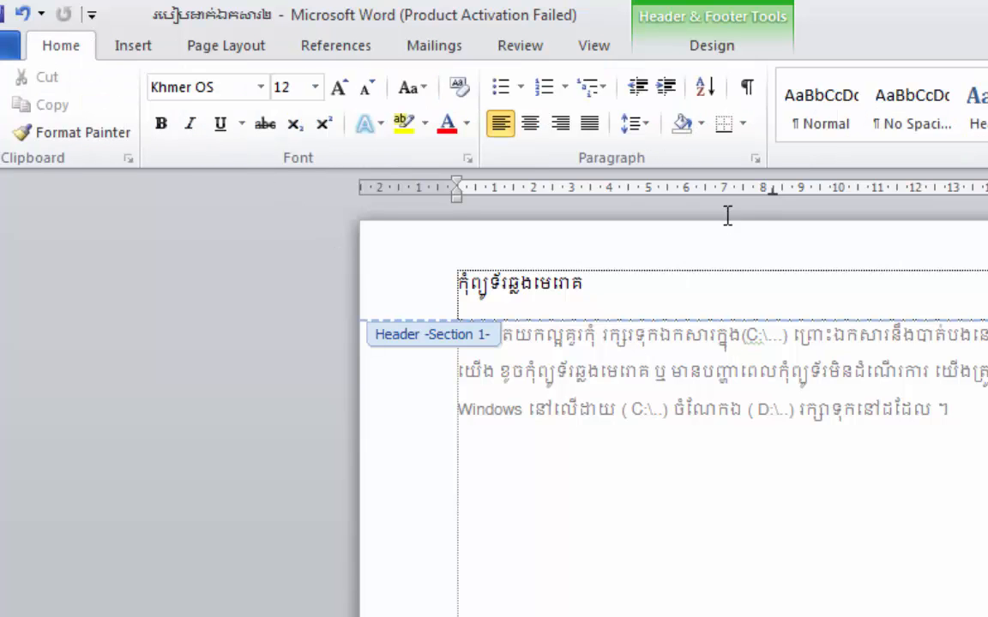
pyautogui.click(742, 124)
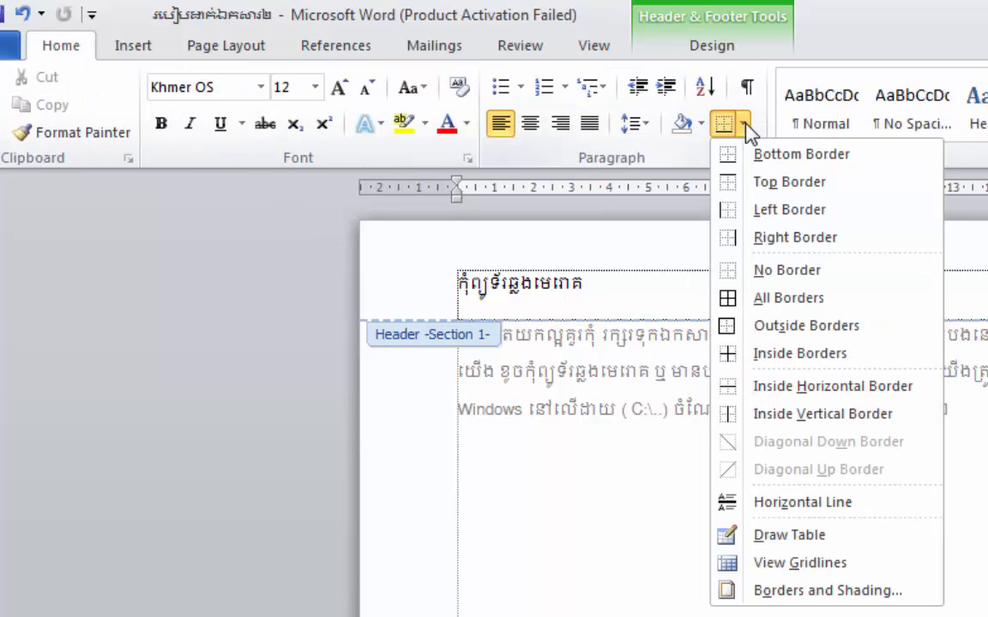
pyautogui.click(789, 591)
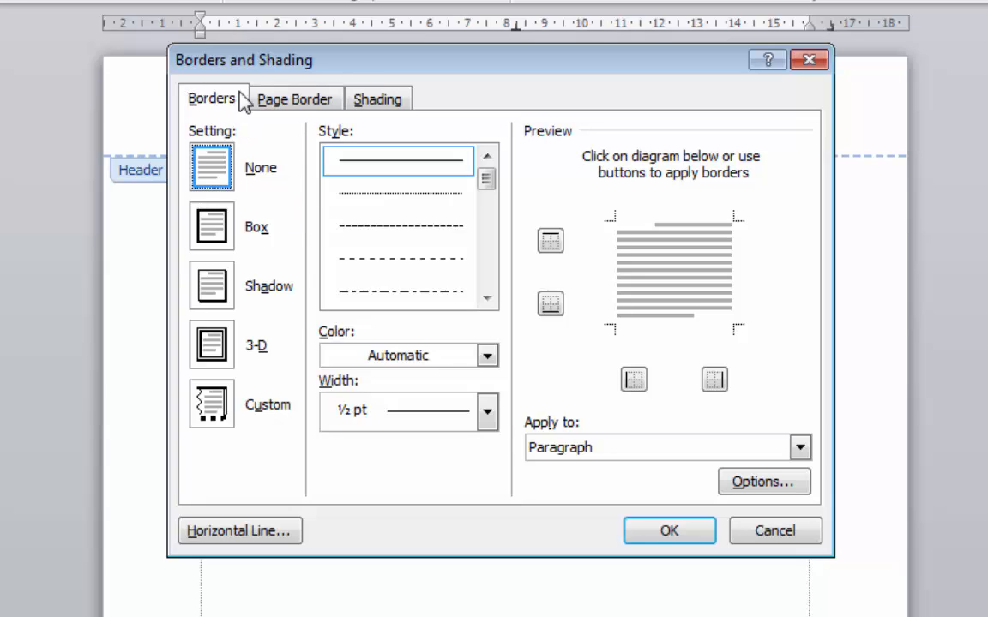
pyautogui.click(276, 101)
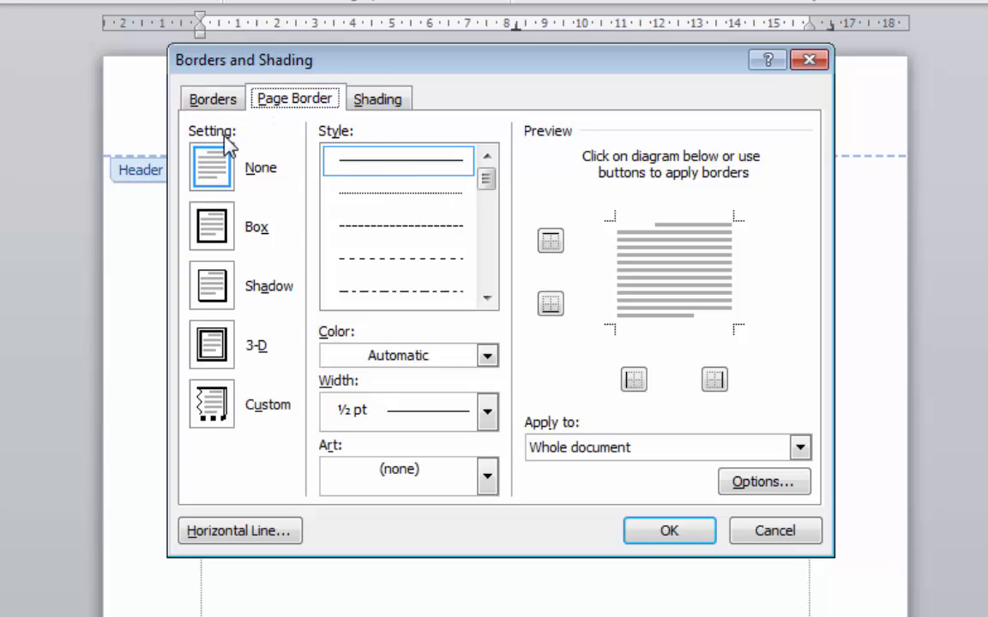
pyautogui.click(214, 104)
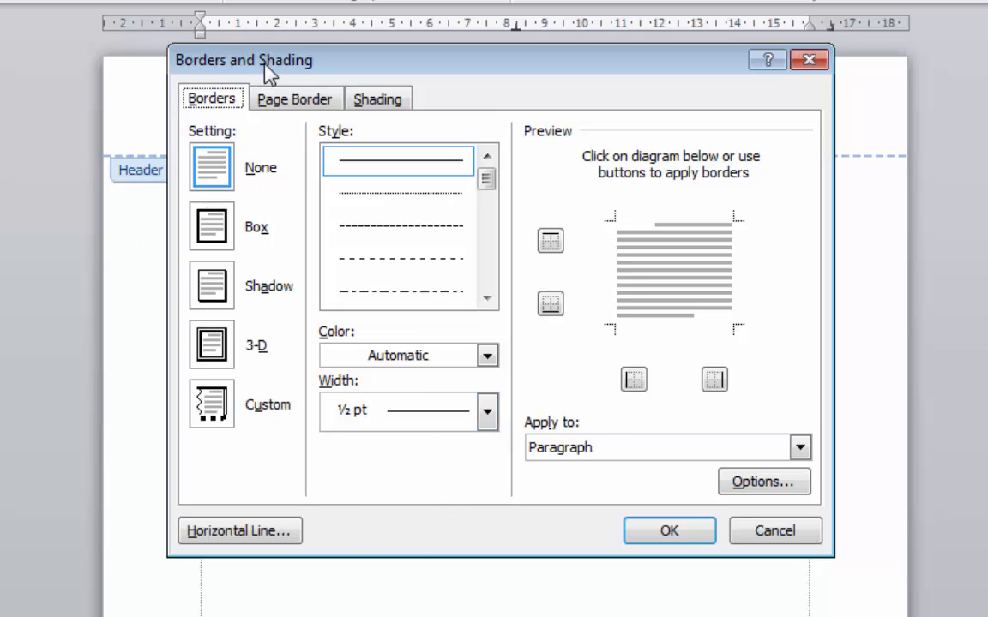
pyautogui.moveTo(265, 66); pyautogui.dragTo(576, 85)
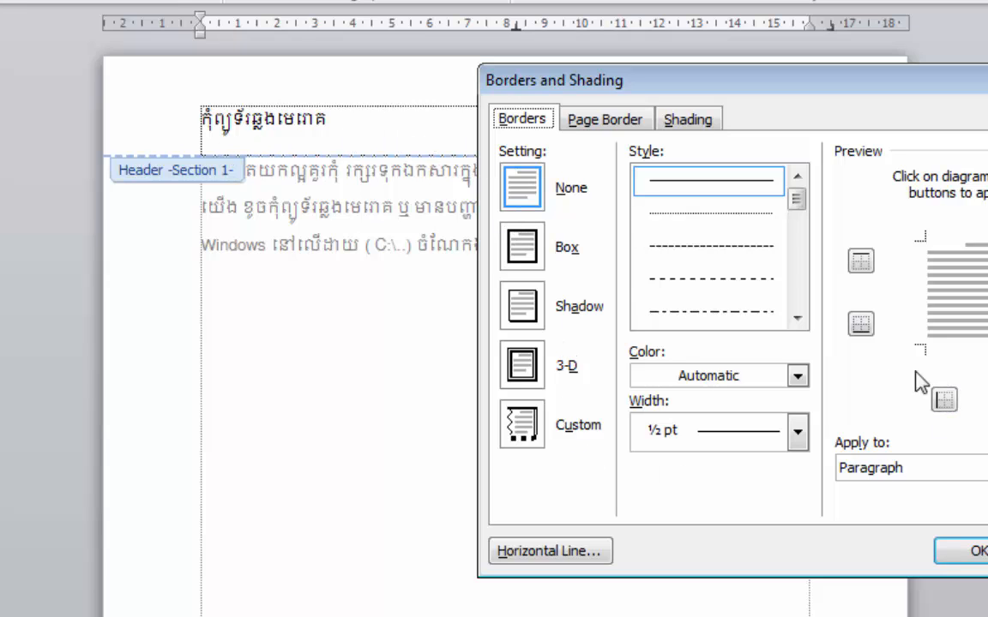
# - Apply a 3 pt thick-and-thin double line to the header paragraph as a bottom border only
pyautogui.click(797, 318)
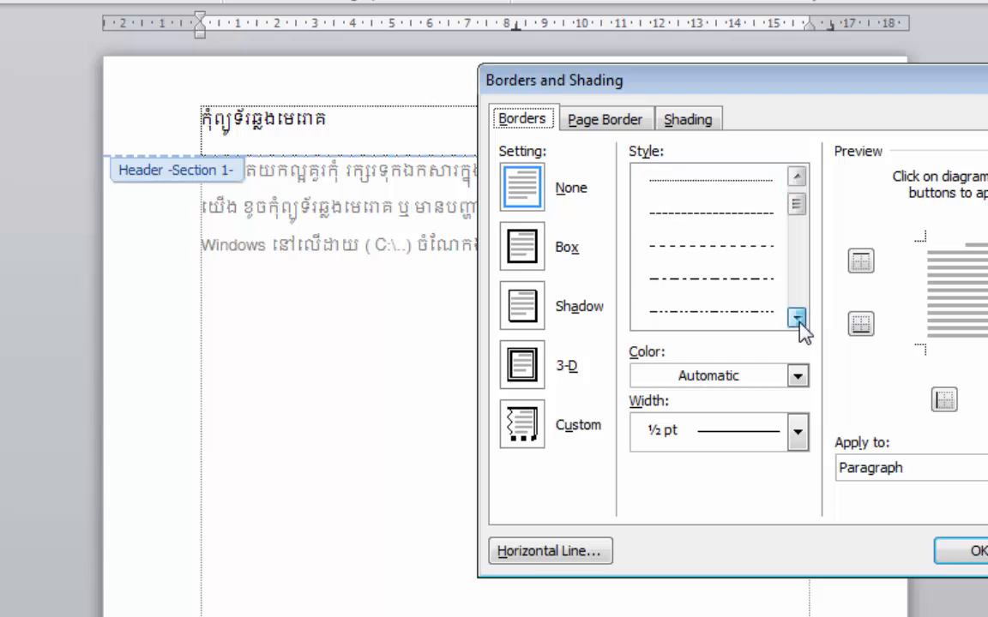
pyautogui.click(799, 321)
pyautogui.click(716, 251)
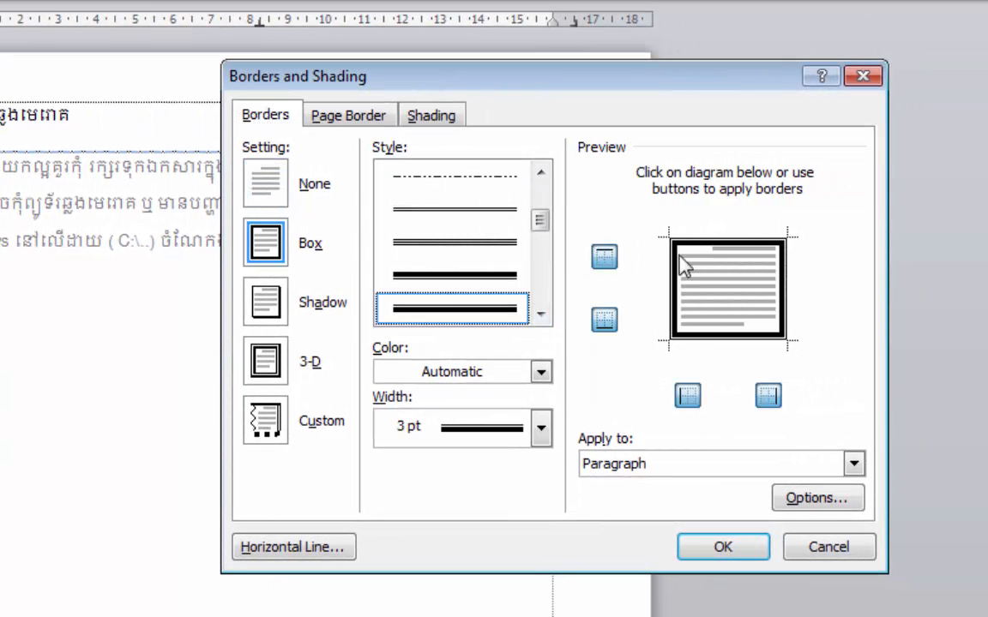
pyautogui.click(673, 283)
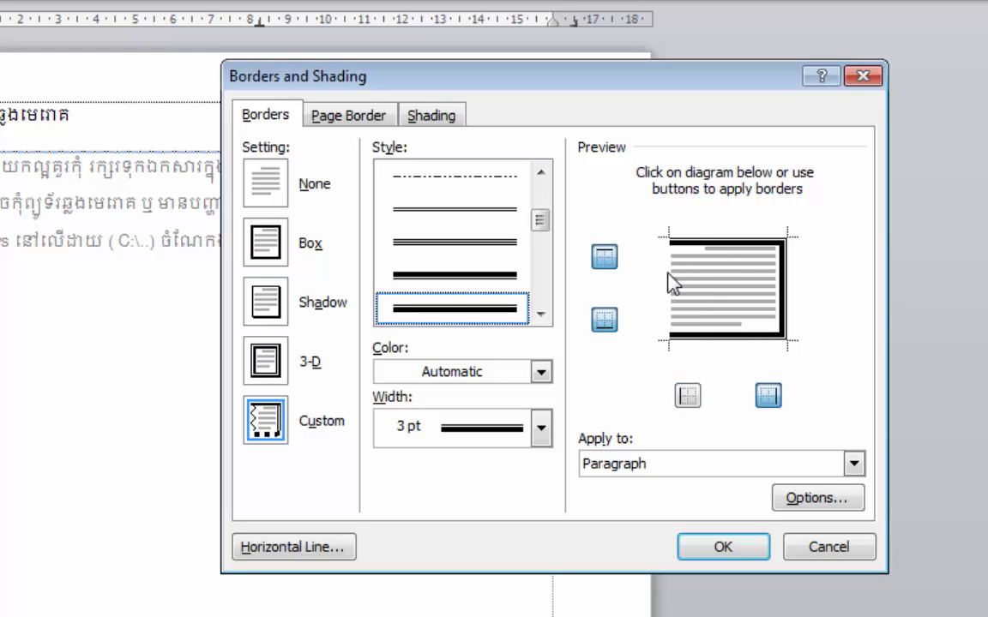
pyautogui.click(718, 245)
pyautogui.click(785, 300)
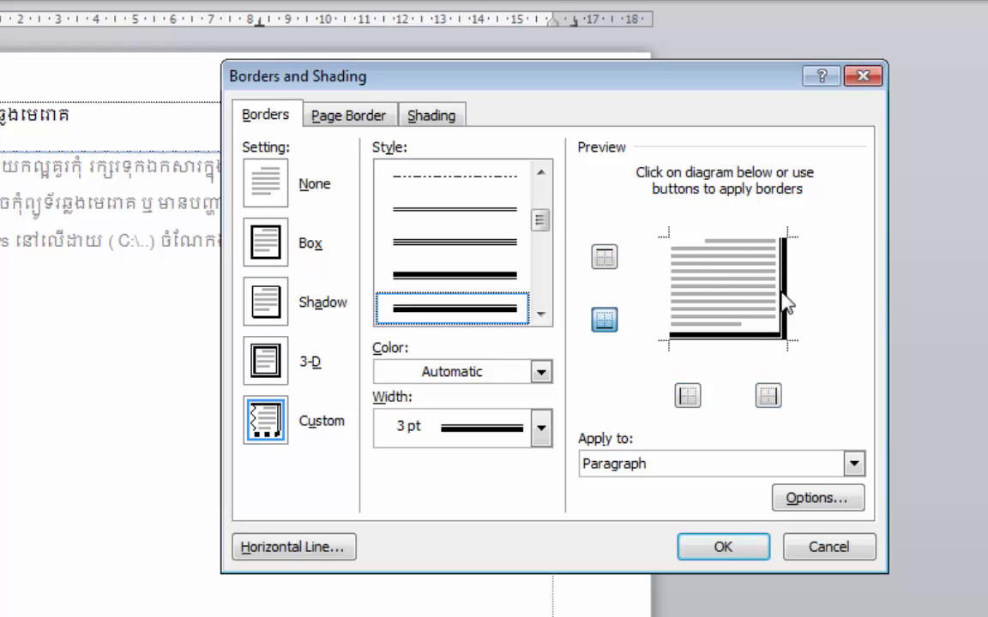
pyautogui.click(788, 307)
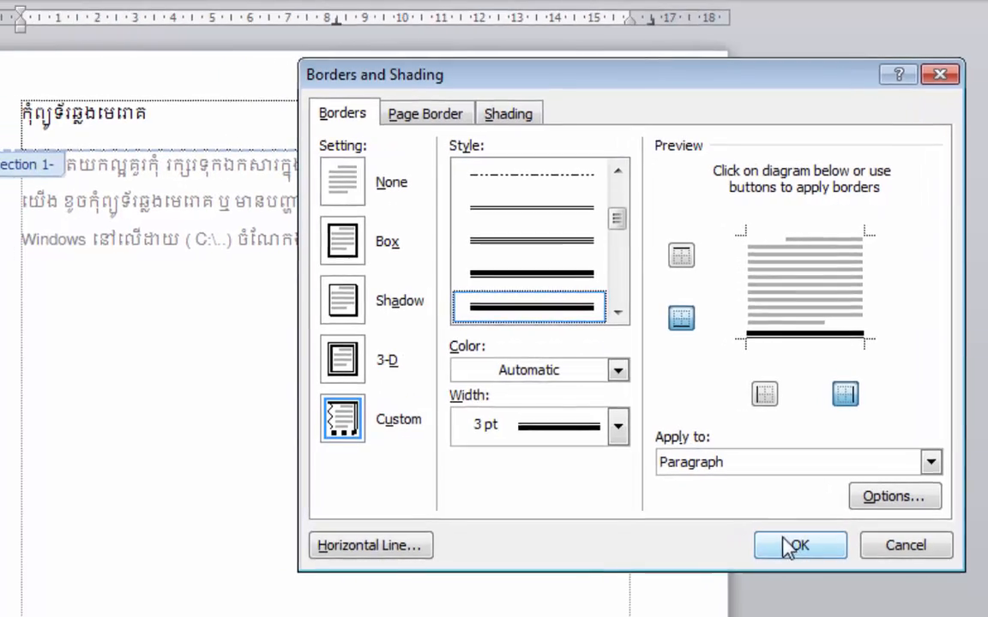
pyautogui.click(789, 547)
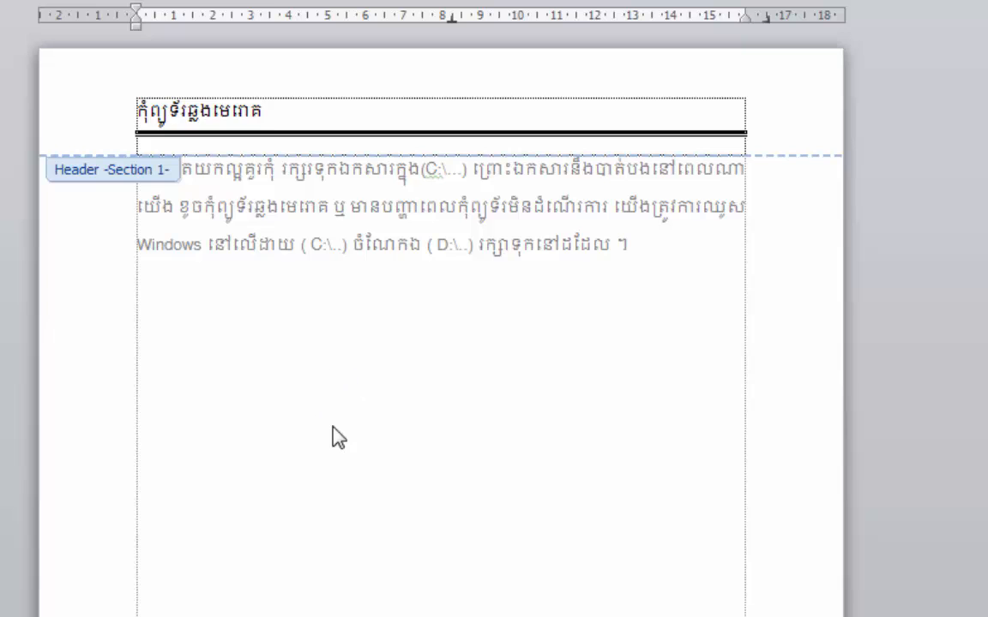
# - Insert the built-in Blank (Three Columns) footer and delete its middle text placeholder
pyautogui.scroll(-1, 339, 433)
pyautogui.scroll(-10, 338, 433)
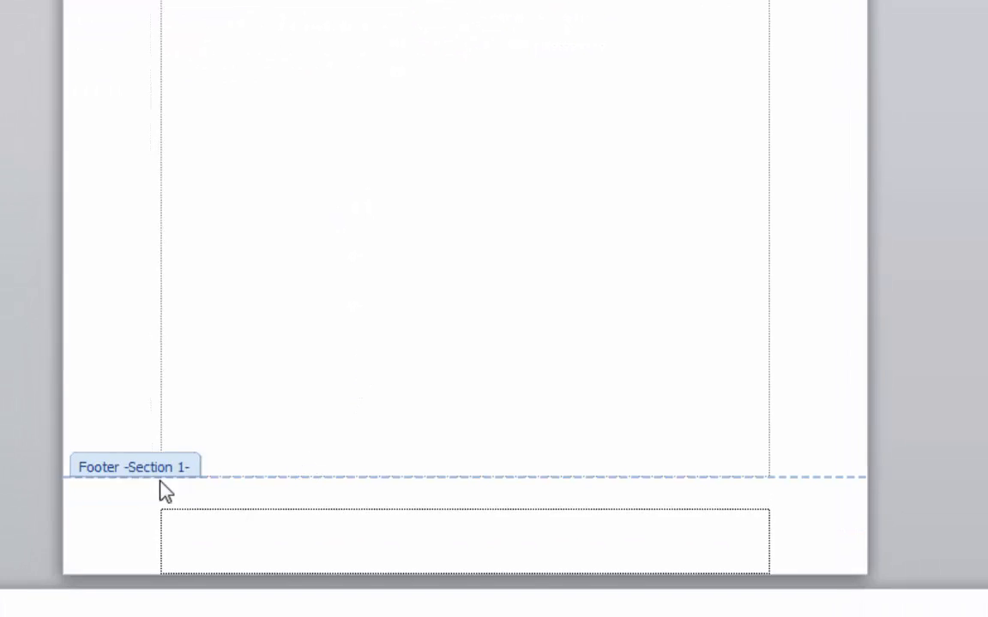
pyautogui.click(300, 524)
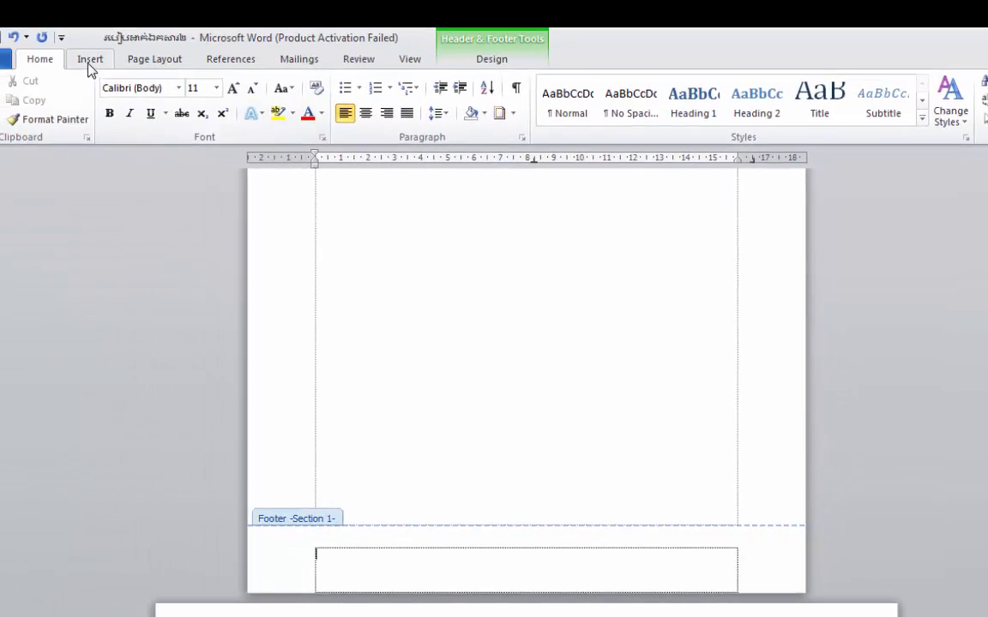
pyautogui.click(88, 60)
pyautogui.click(618, 116)
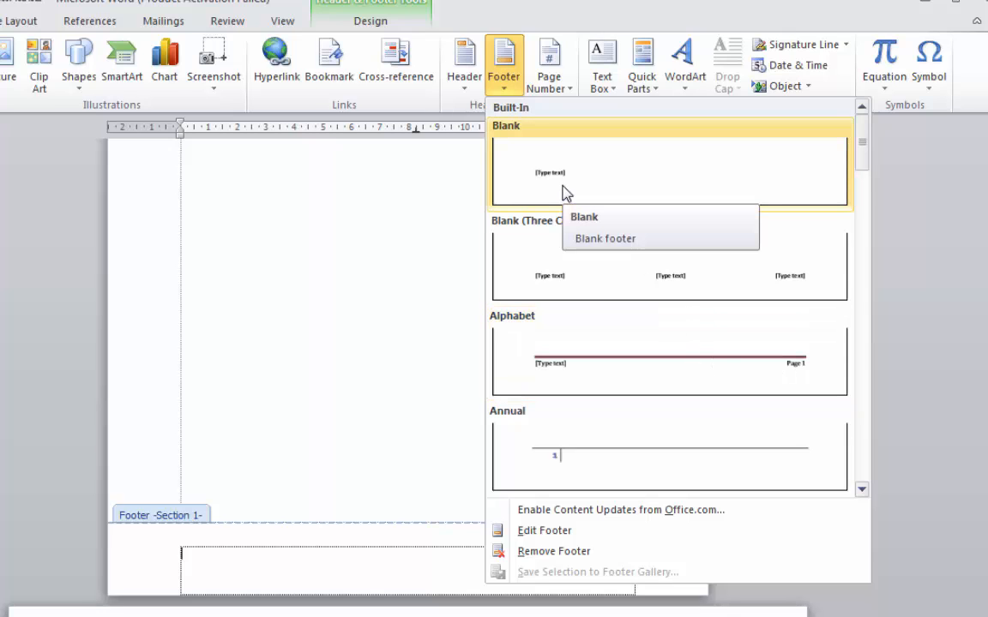
pyautogui.click(583, 291)
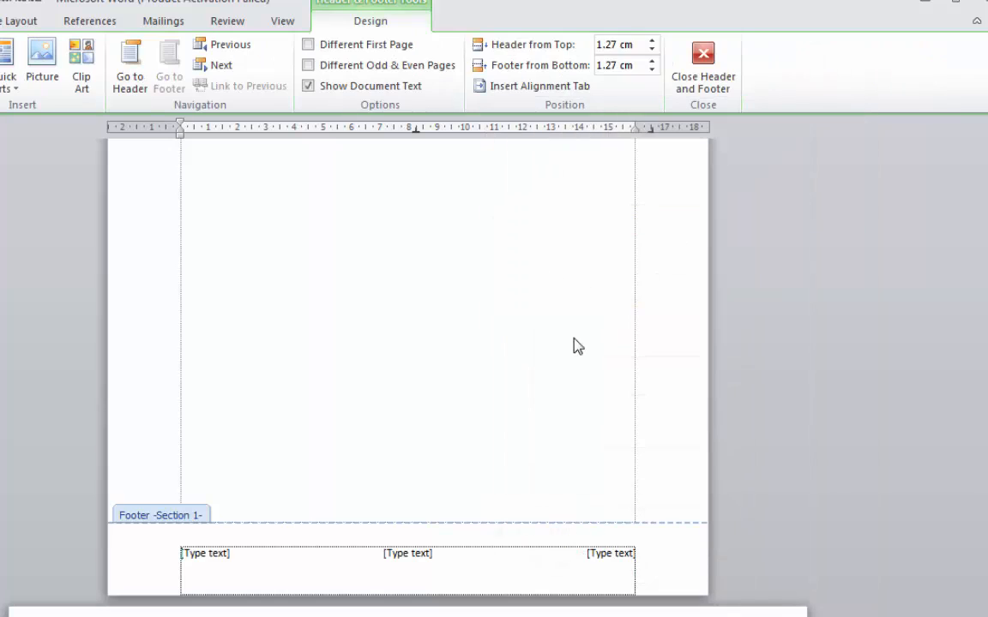
pyautogui.click(422, 553)
pyautogui.press('Delete')
# - Replace the footer's left placeholder with "Tauch by M.r" followed by the teacher's name
pyautogui.click(224, 555)
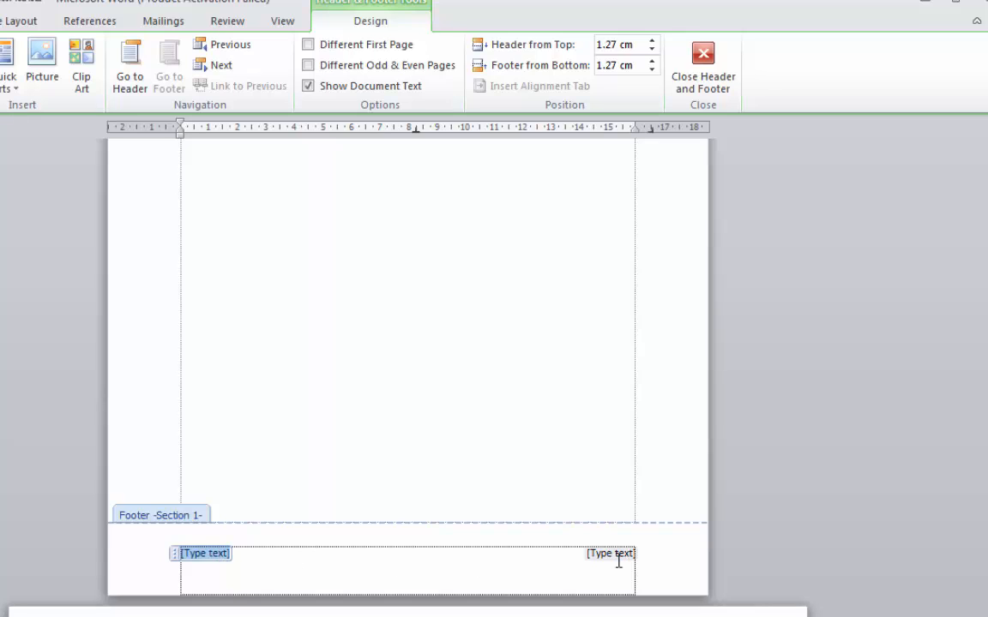
pyautogui.rightClick(203, 556)
pyautogui.click(202, 556)
pyautogui.write('u')
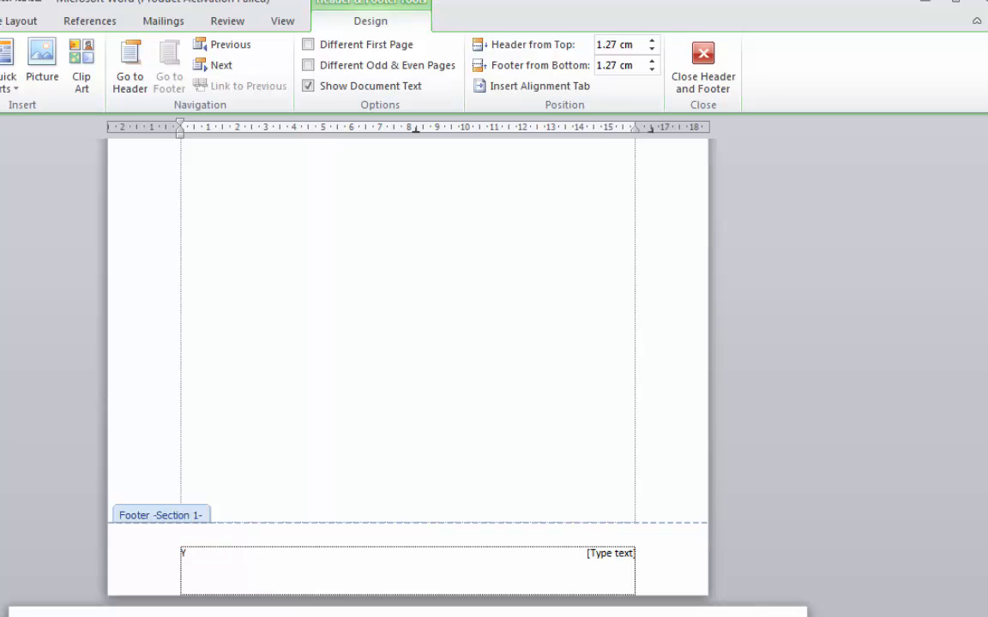
pyautogui.press('BackSpace')
pyautogui.press('BackSpace')
pyautogui.write('ch')
pyautogui.press('BackSpace')
pyautogui.press('BackSpace')
pyautogui.press('BackSpace')
pyautogui.press('BackSpace')
pyautogui.write('auch by M.')
pyautogui.press('BackSpace')
pyautogui.write('r Phann')
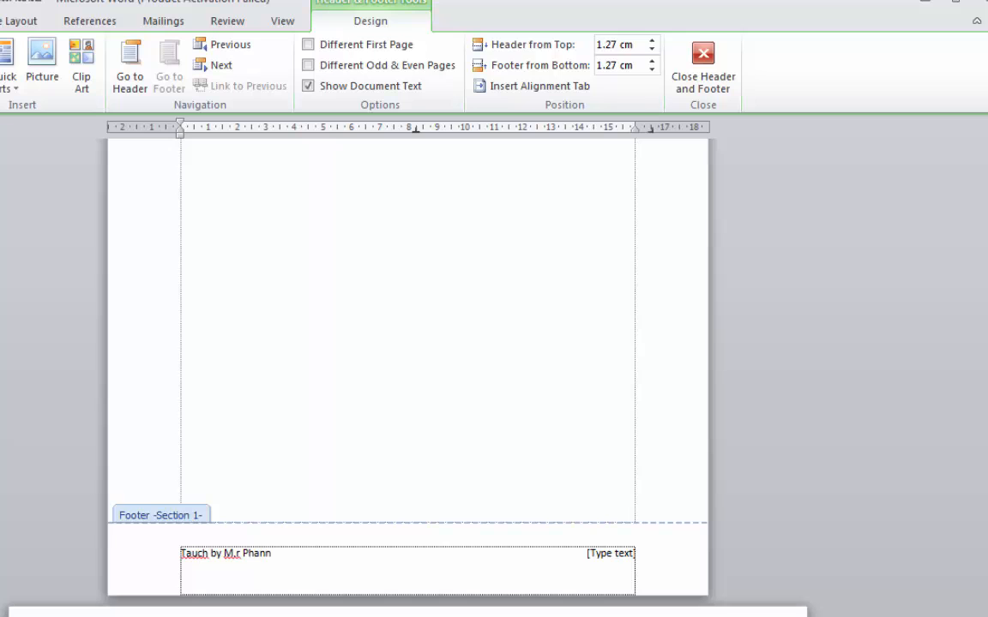
pyautogui.write('y')
# - Correct the footer text to "Touch by Mr." before the name, and add the flagged name to the dictionary
pyautogui.rightClick(190, 553)
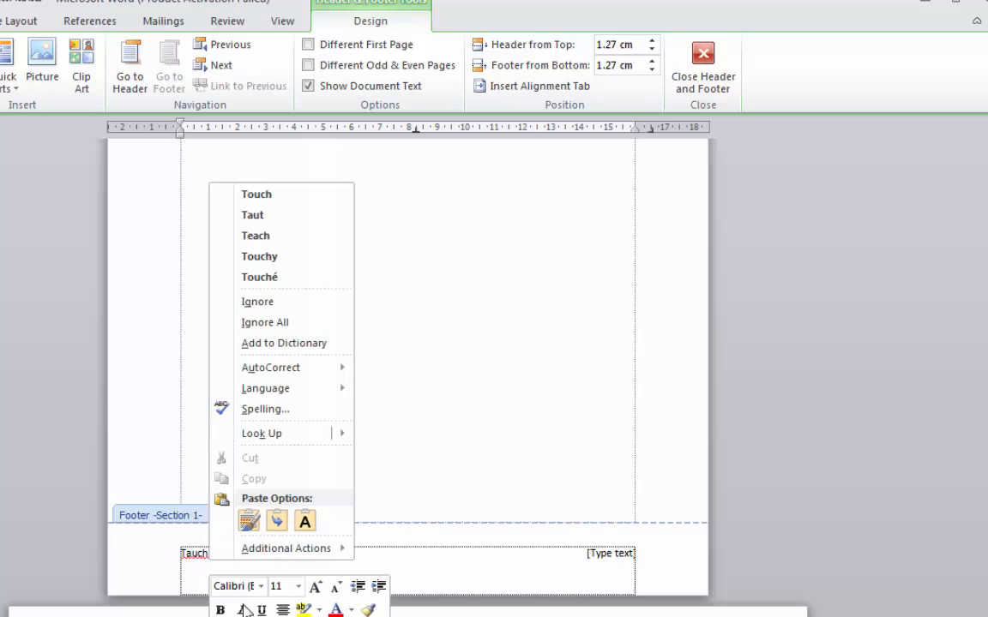
pyautogui.click(265, 194)
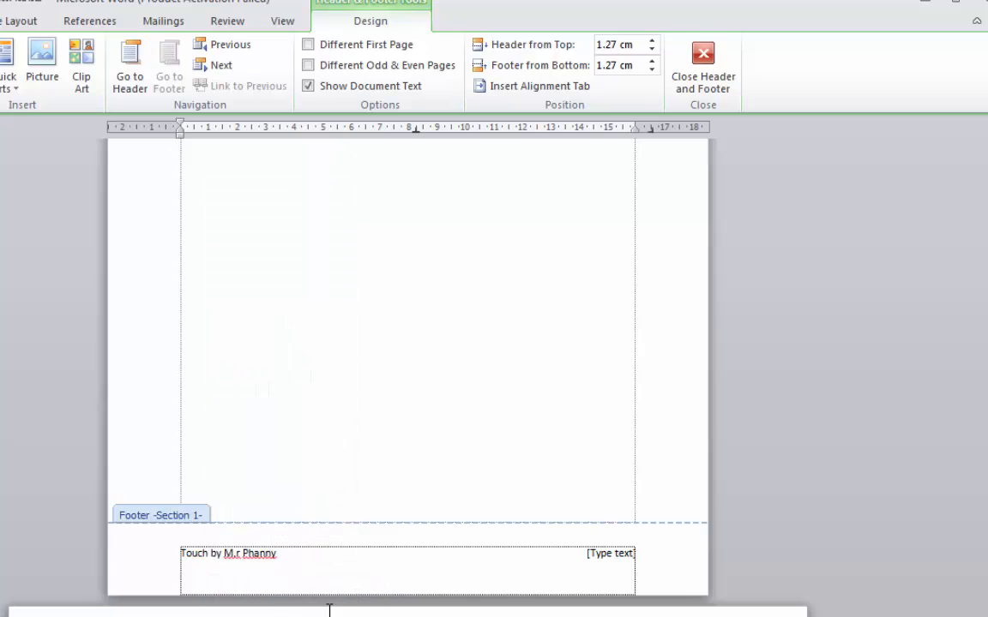
pyautogui.click(245, 554)
pyautogui.rightClick(254, 554)
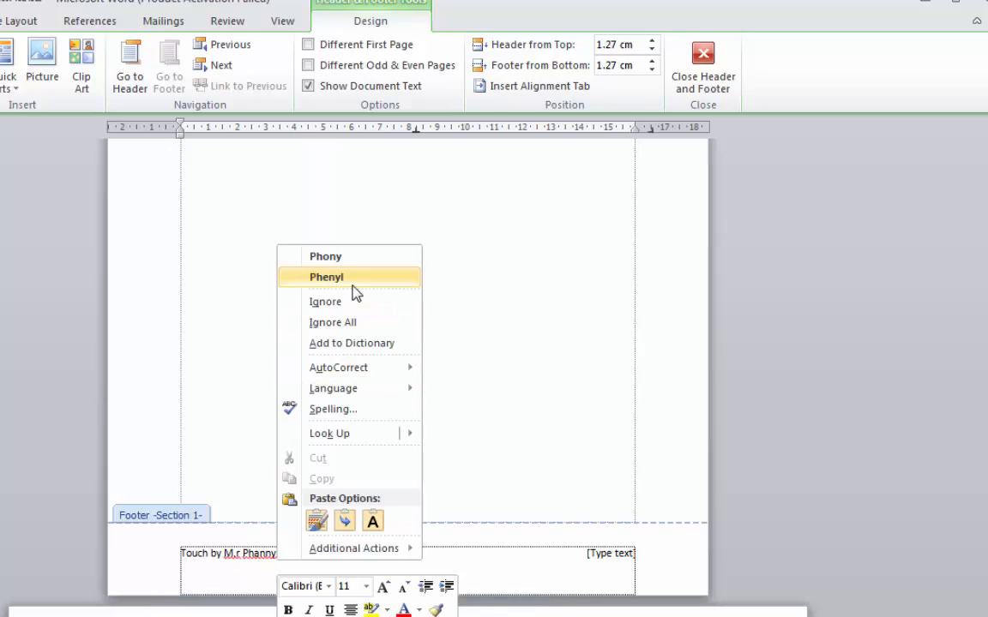
pyautogui.click(386, 346)
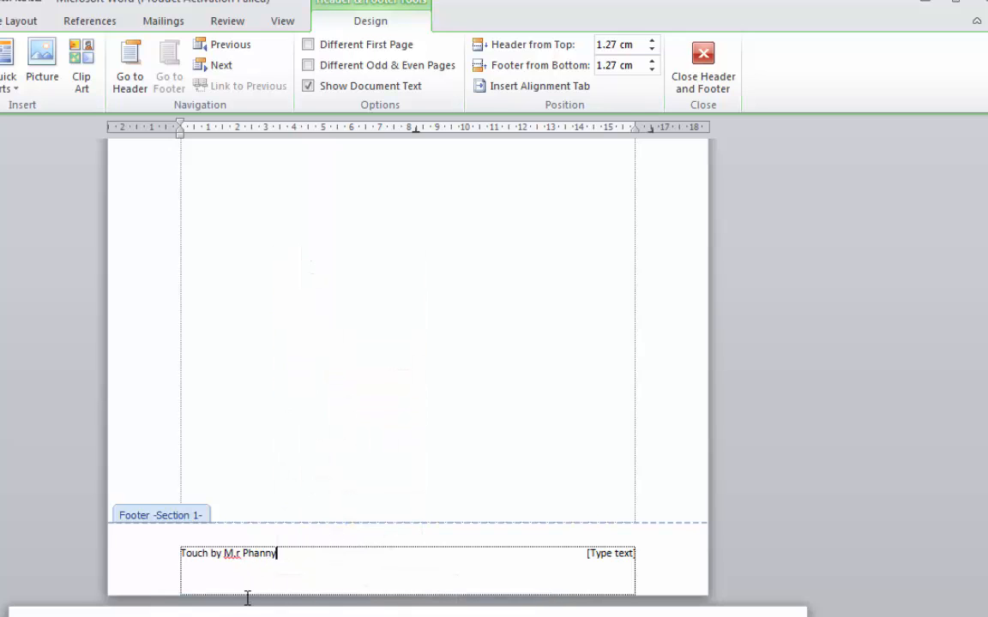
pyautogui.click(233, 554)
pyautogui.press('BackSpace')
pyautogui.write('.')
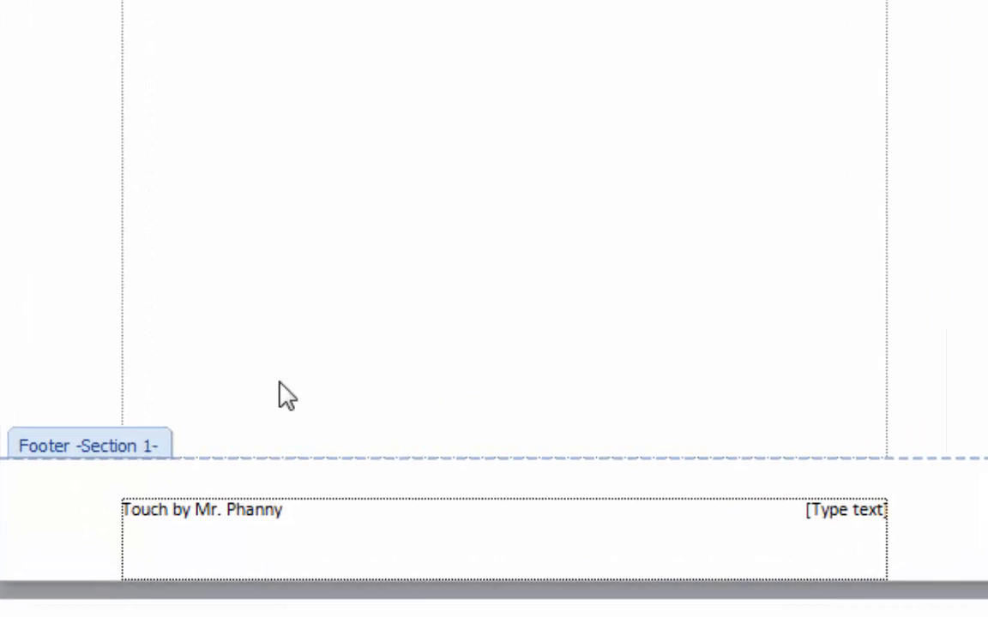
pyautogui.click(311, 501)
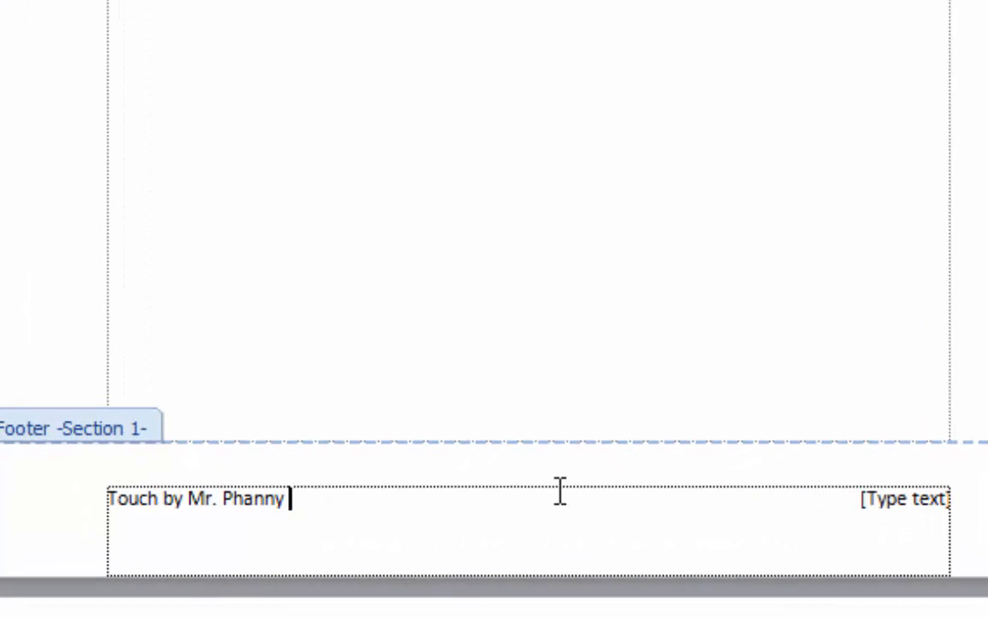
# - Try to insert the Plain Number 3 page number at the footer's right placeholder
pyautogui.click(902, 506)
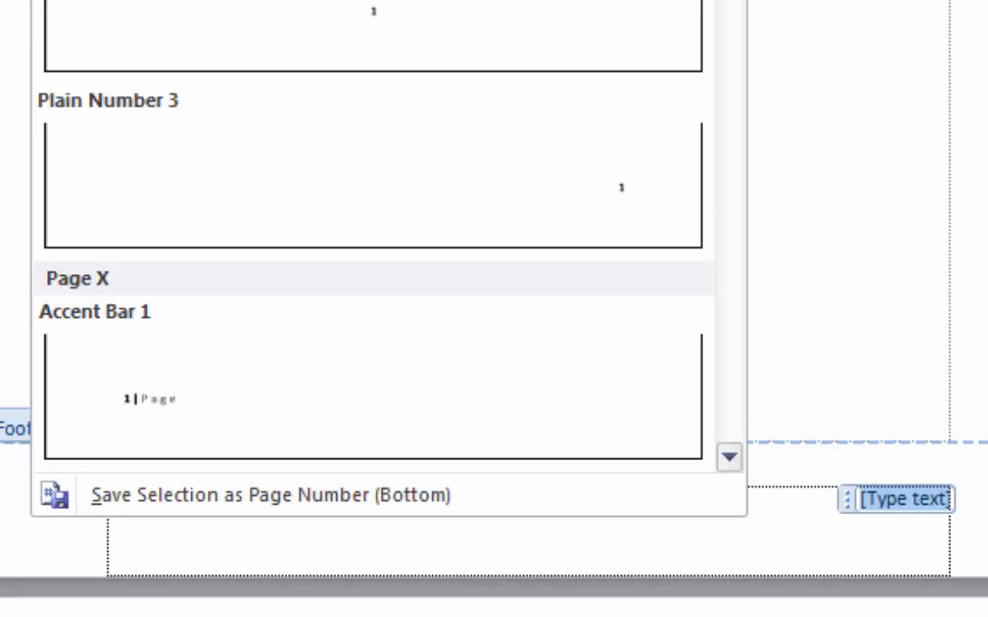
pyautogui.click(533, 174)
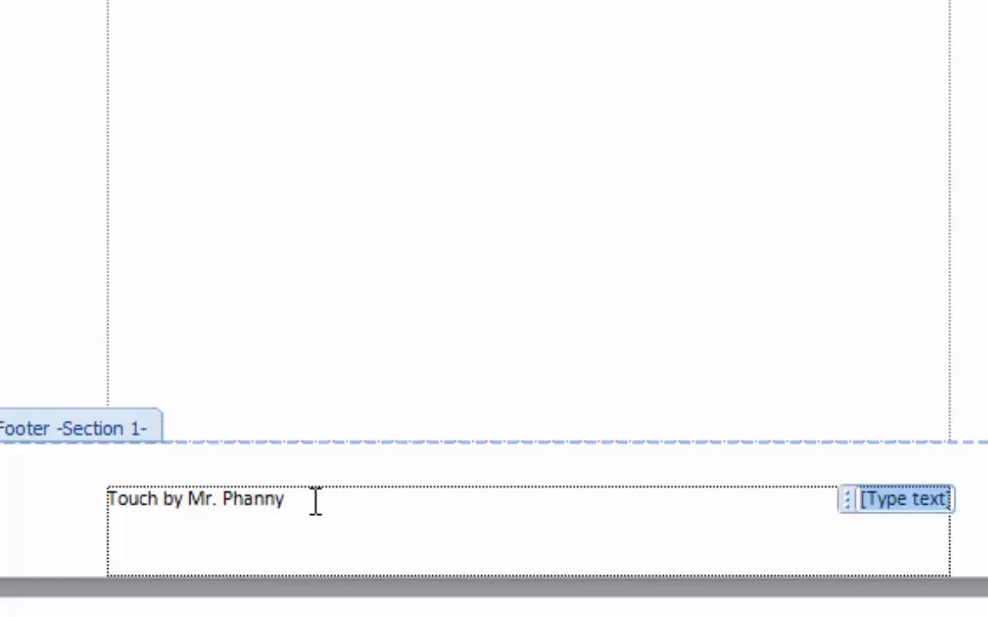
# - Copy the footer's "Touch by" credit line, then delete both that line and the right placeholder
pyautogui.click(315, 500)
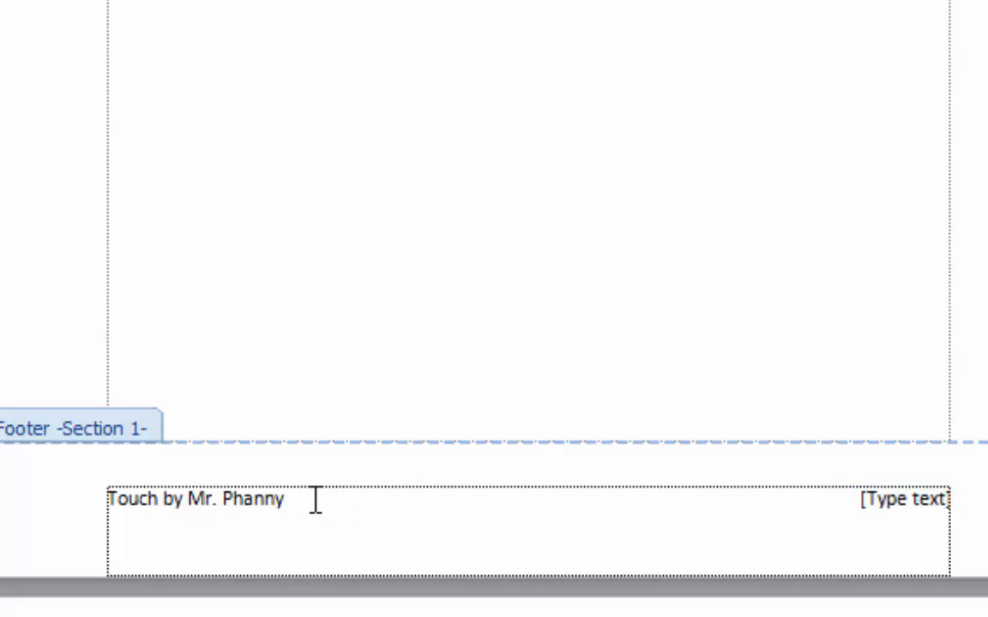
pyautogui.moveTo(313, 499); pyautogui.dragTo(112, 500)
pyautogui.hotkey('ctrl', 'c')
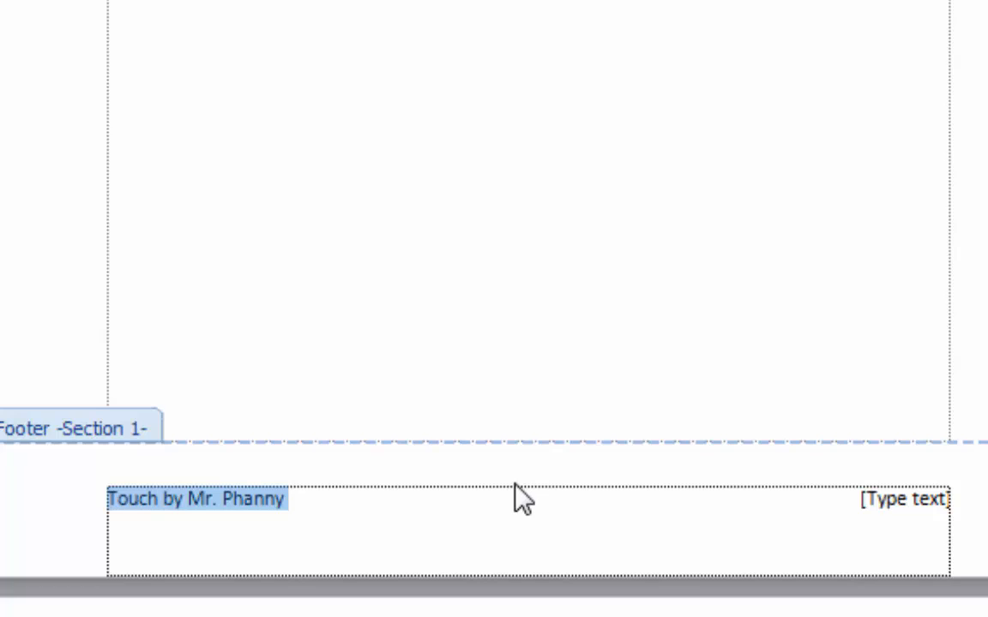
pyautogui.press('Delete')
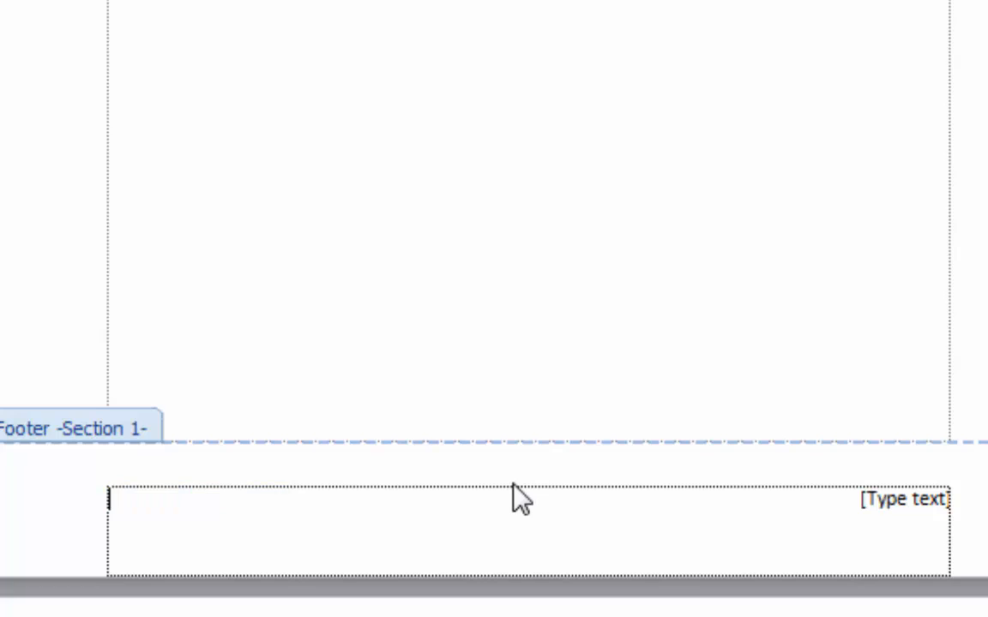
pyautogui.click(872, 495)
pyautogui.press('Delete')
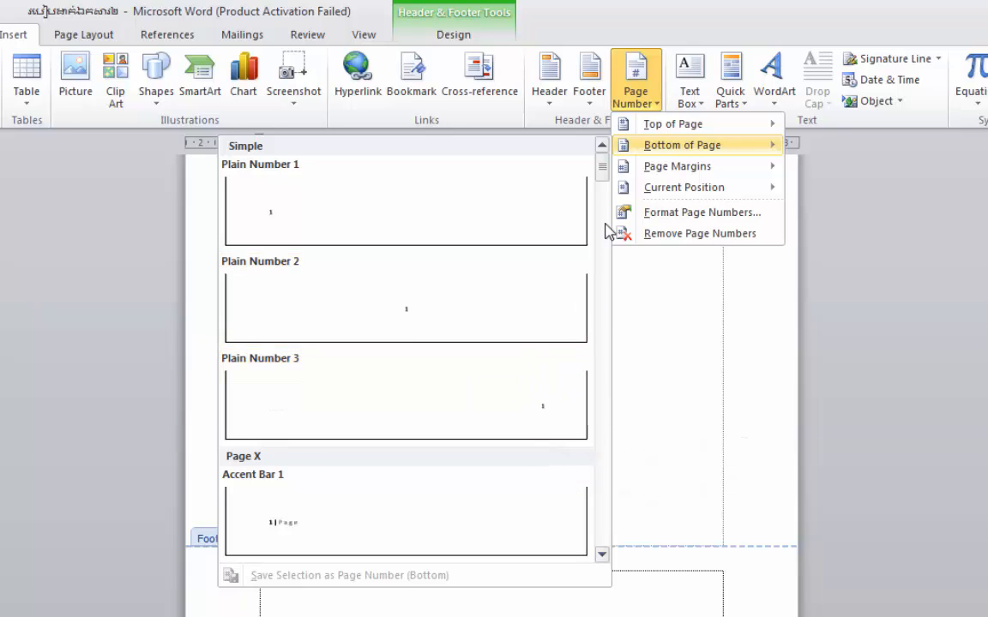
# - Insert the Plain Number 3 page number at the bottom of the page
pyautogui.moveTo(605, 171)
pyautogui.mouseDown()
pyautogui.moveTo(603, 213)
pyautogui.moveTo(614, 217)
pyautogui.moveTo(602, 176)
pyautogui.mouseUp()
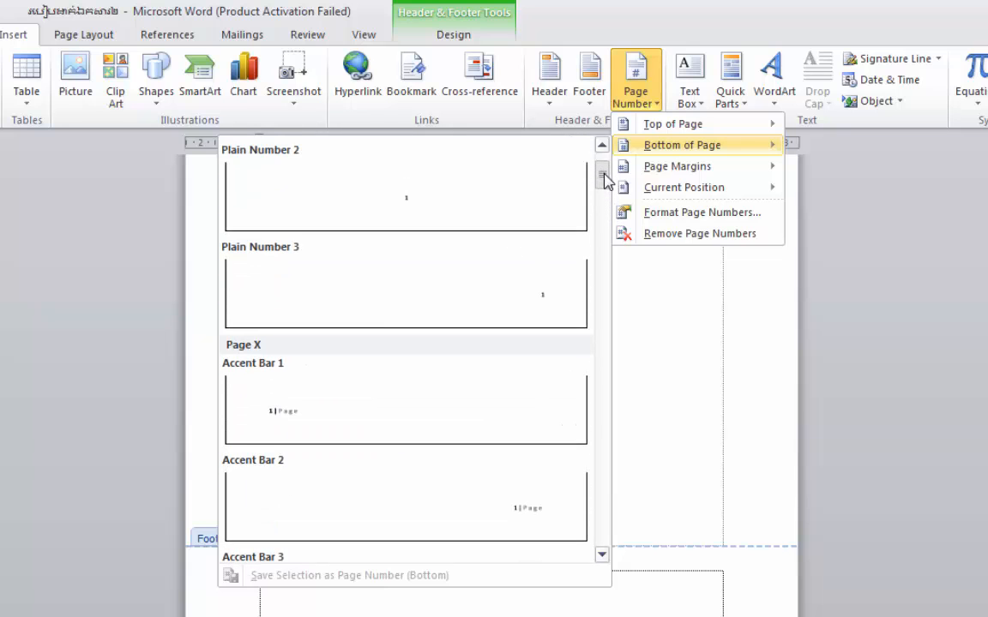
pyautogui.click(556, 305)
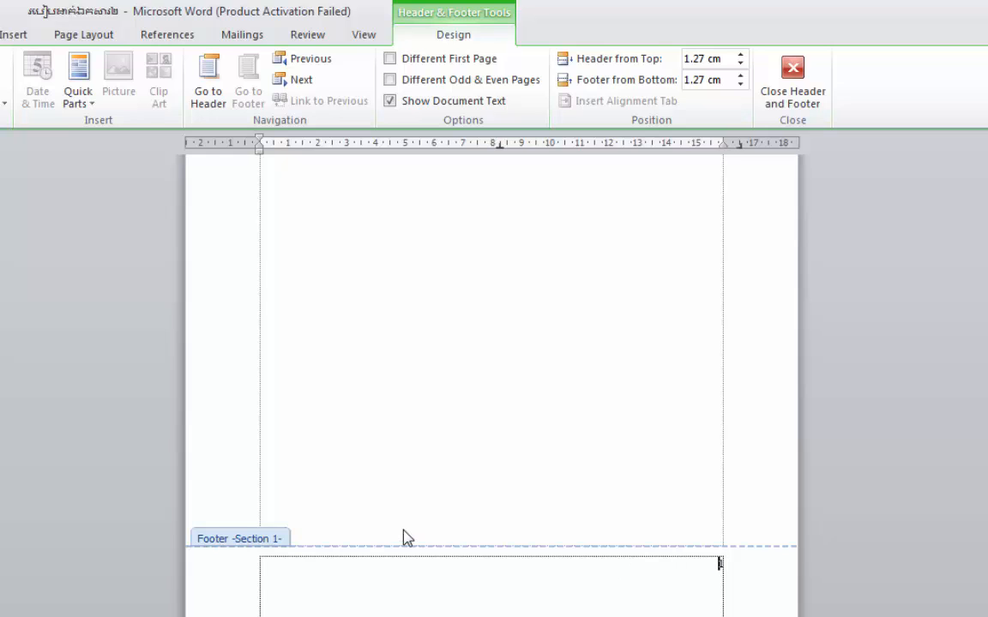
# - Paste the copied credit line before the page number and left-align the footer line
pyautogui.hotkey('ctrl', 'v')
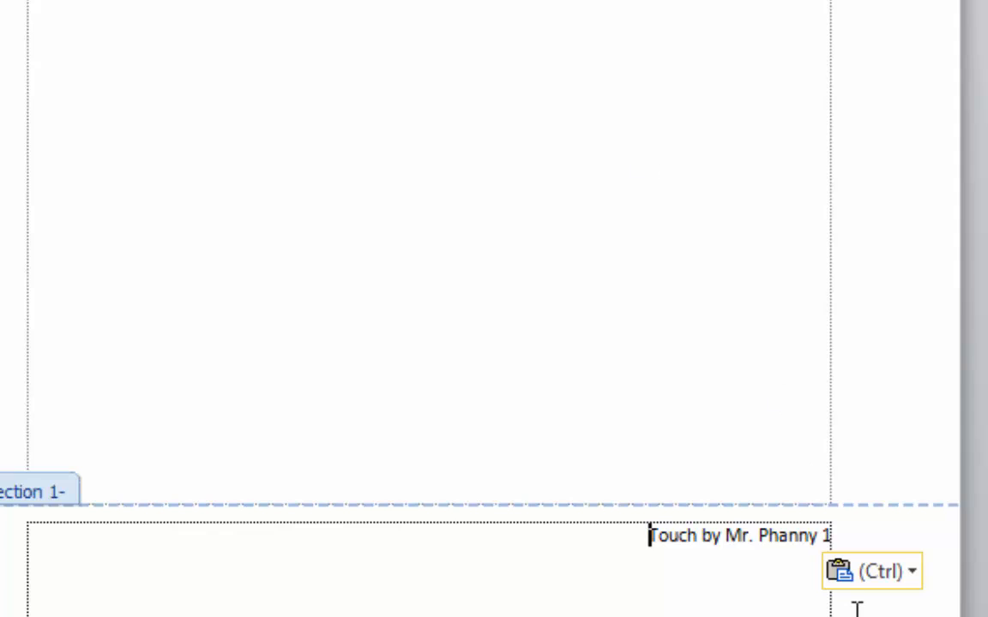
pyautogui.hotkey('ctrl', 'e')
pyautogui.hotkey('ctrl', 'l')
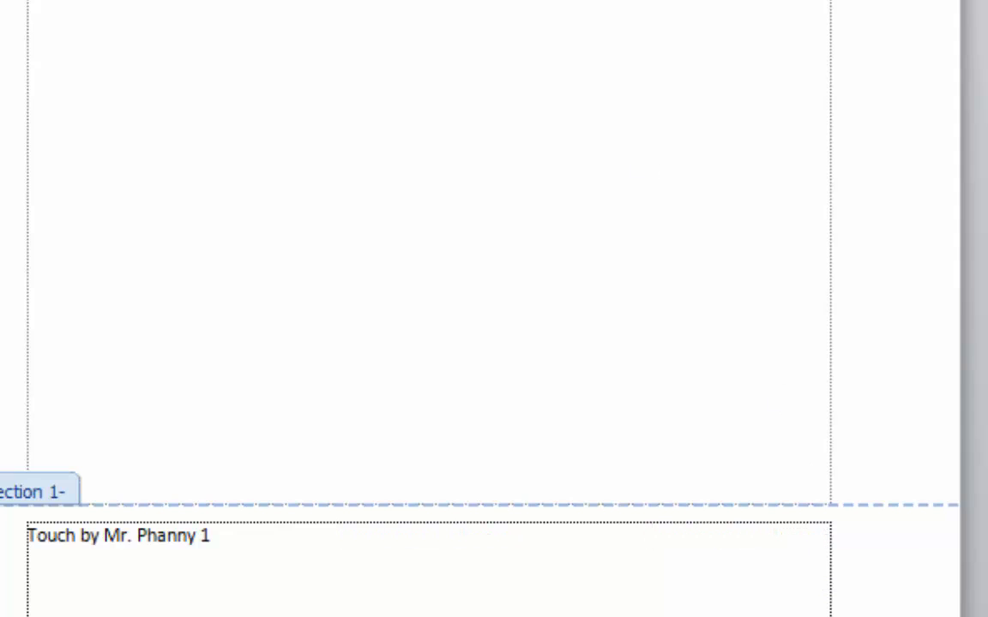
# - Tab the page number away from the credit line toward the right end of the footer line
pyautogui.click(204, 539)
pyautogui.press('Tab')
pyautogui.press('Tab')
pyautogui.press('Tab')
pyautogui.press('Tab')
pyautogui.press('Tab')
pyautogui.press('Tab')
pyautogui.press('Tab')
pyautogui.press('Tab')
pyautogui.press('Tab')
pyautogui.press('Tab')
pyautogui.press('Tab')
pyautogui.press('Tab')
pyautogui.press('Tab')
pyautogui.press('Tab')
pyautogui.press('Tab')
pyautogui.press('Tab')
pyautogui.click(690, 535)
pyautogui.press('BackSpace')
pyautogui.press('Return')
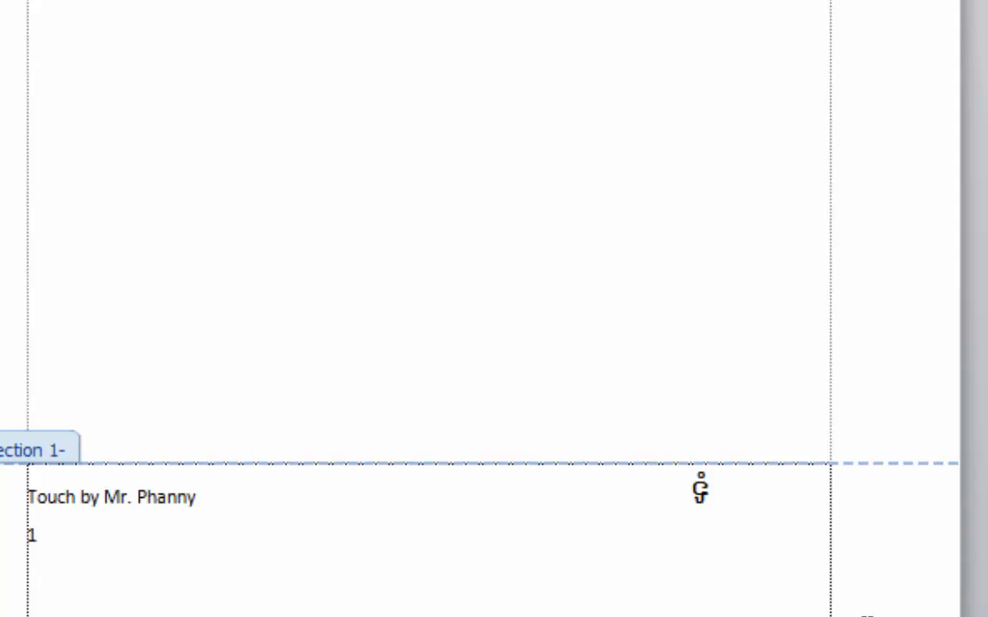
# - Enter the Khmer page label "ទំព័រទី" before the page number in the footer
pyautogui.write('ណ')
pyautogui.press('BackSpace')
pyautogui.write('ព័រ')
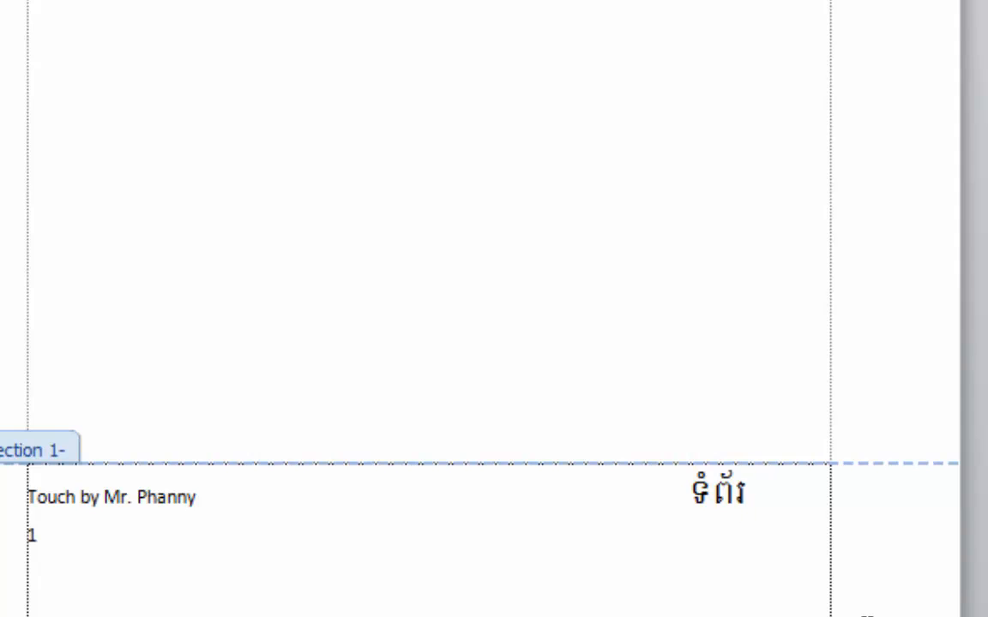
pyautogui.write('ទី')
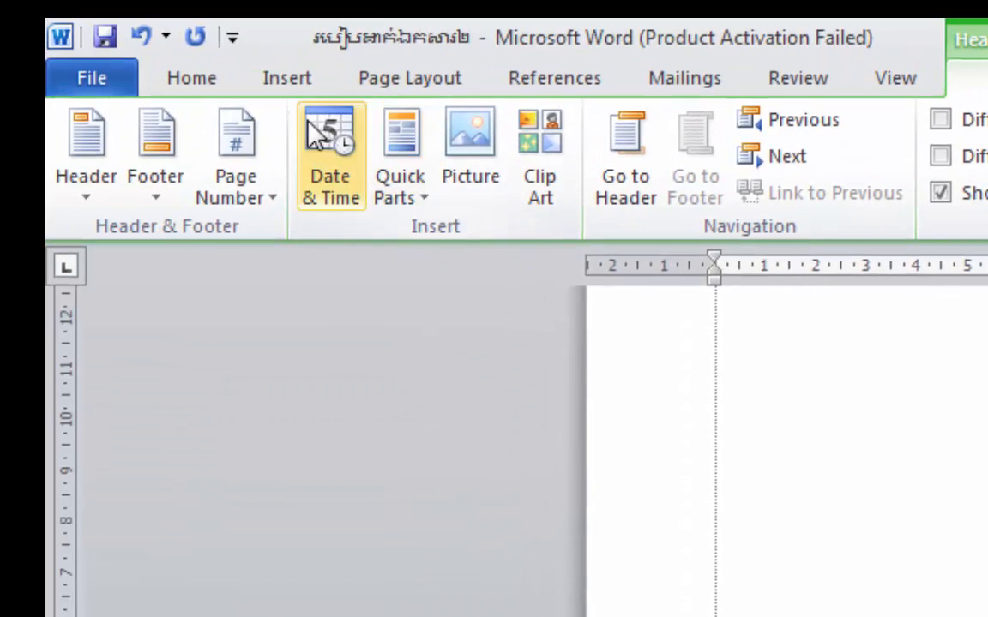
# - Set the font size of the footer's Khmer page label to 10
pyautogui.click(292, 77)
pyautogui.click(192, 78)
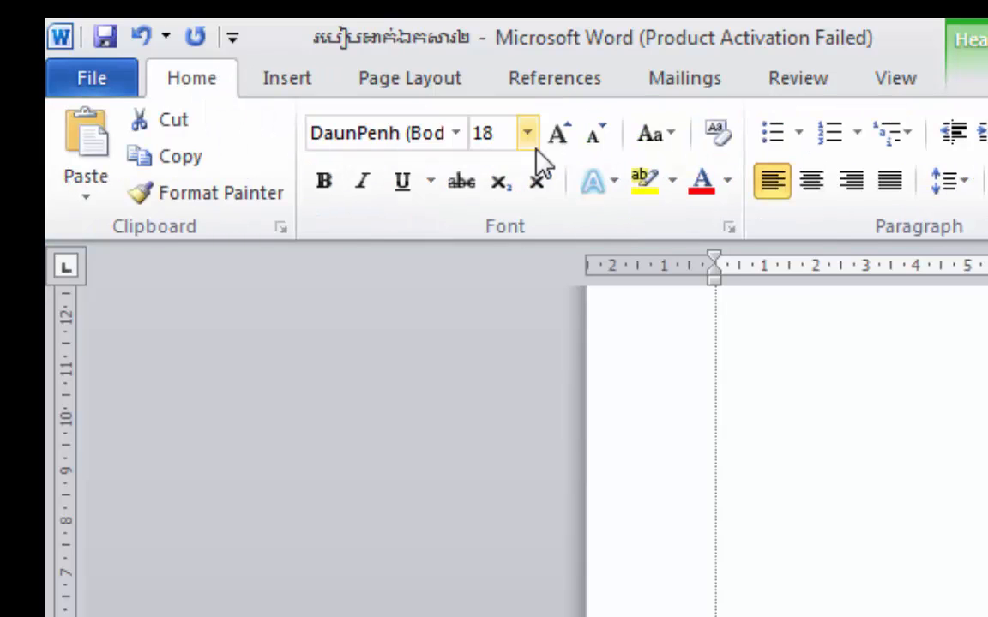
pyautogui.click(528, 134)
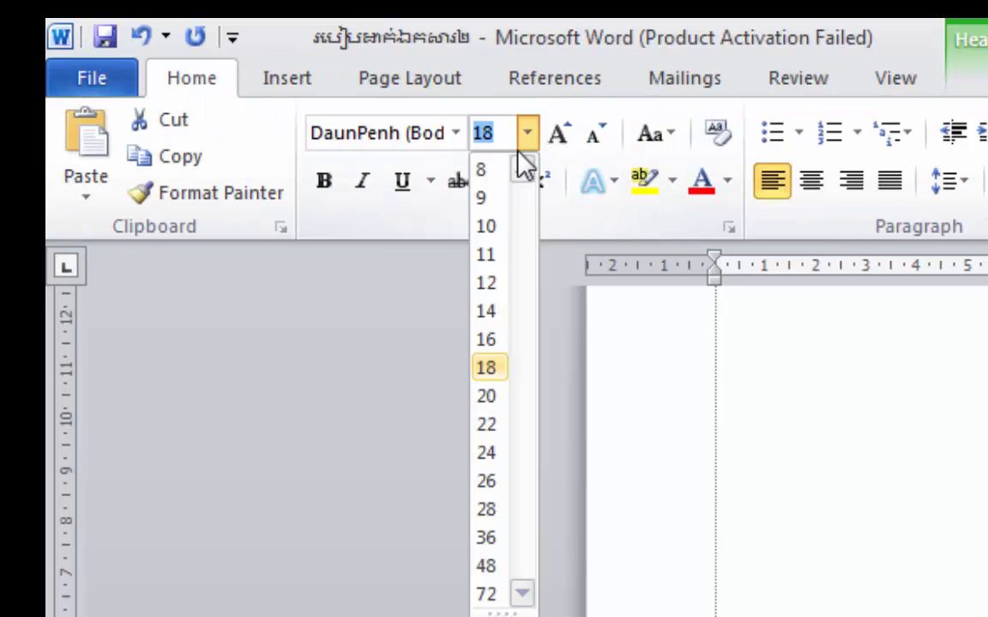
pyautogui.click(489, 227)
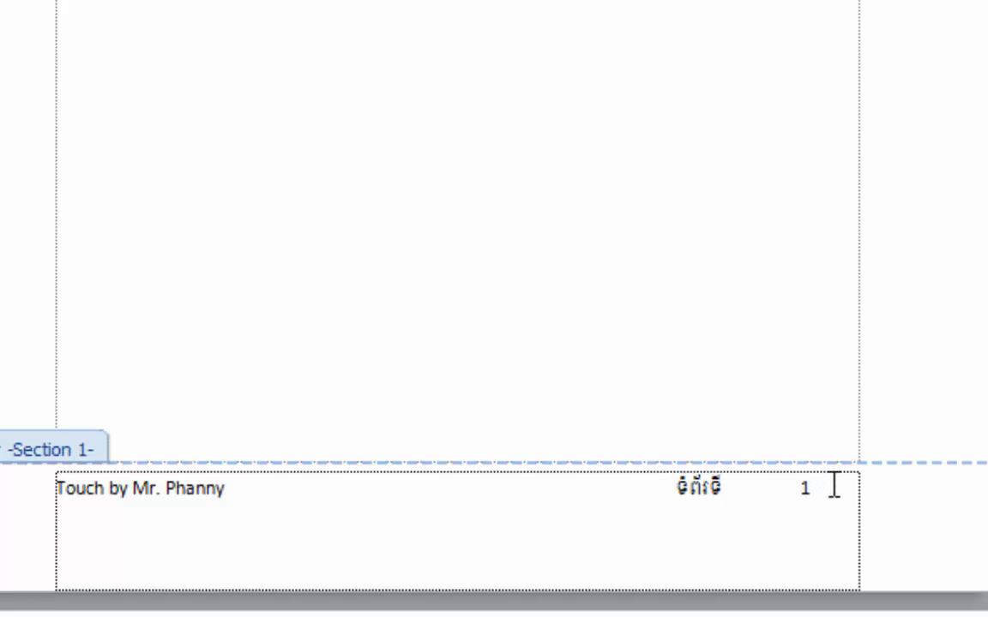
# - Close the gap between the Khmer page label and the page number, and return to the document body
pyautogui.press('BackSpace')
pyautogui.press('BackSpace')
pyautogui.press('BackSpace')
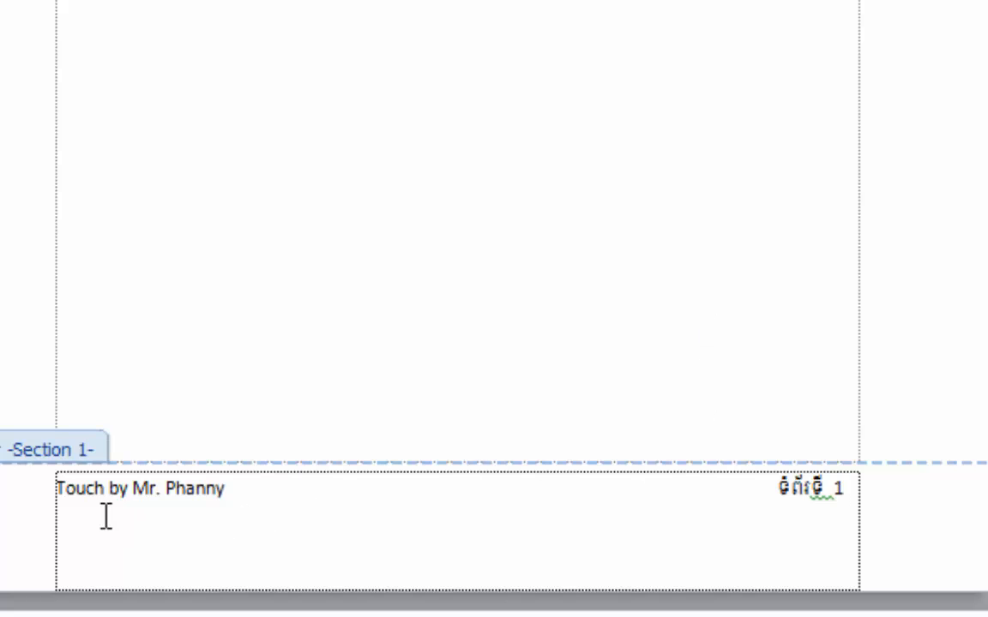
pyautogui.doubleClick(214, 237)
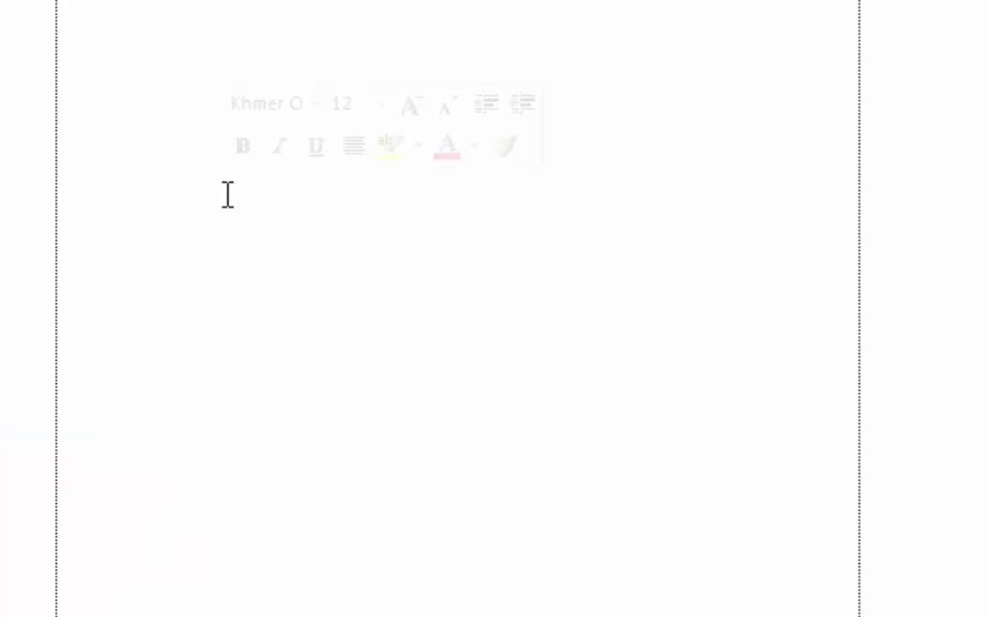
pyautogui.scroll(-1, 310, 236)
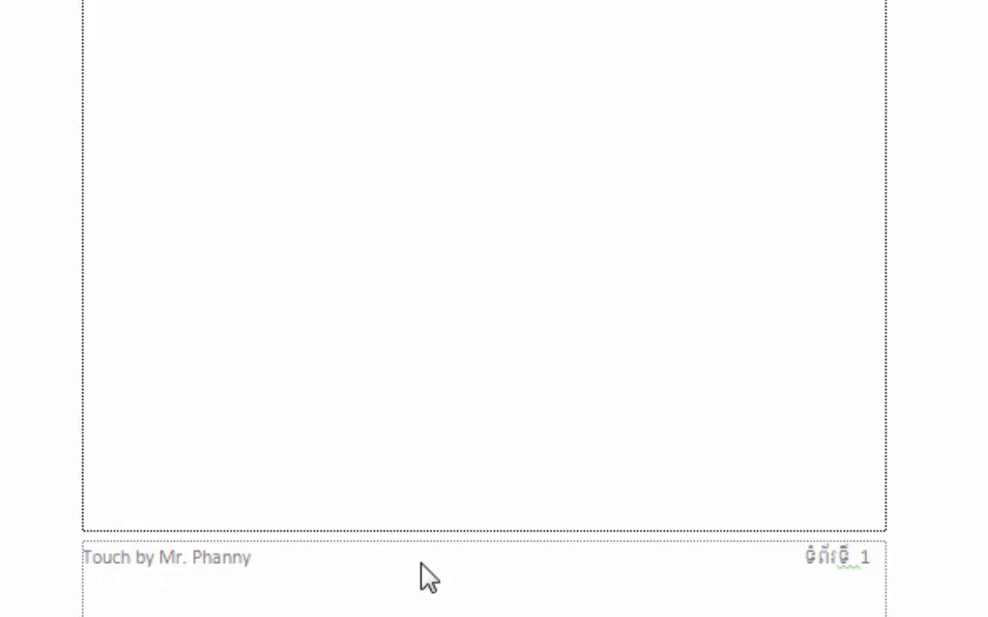
# - Reopen the footer for editing and target its credit and page number line for formatting
pyautogui.doubleClick(379, 569)
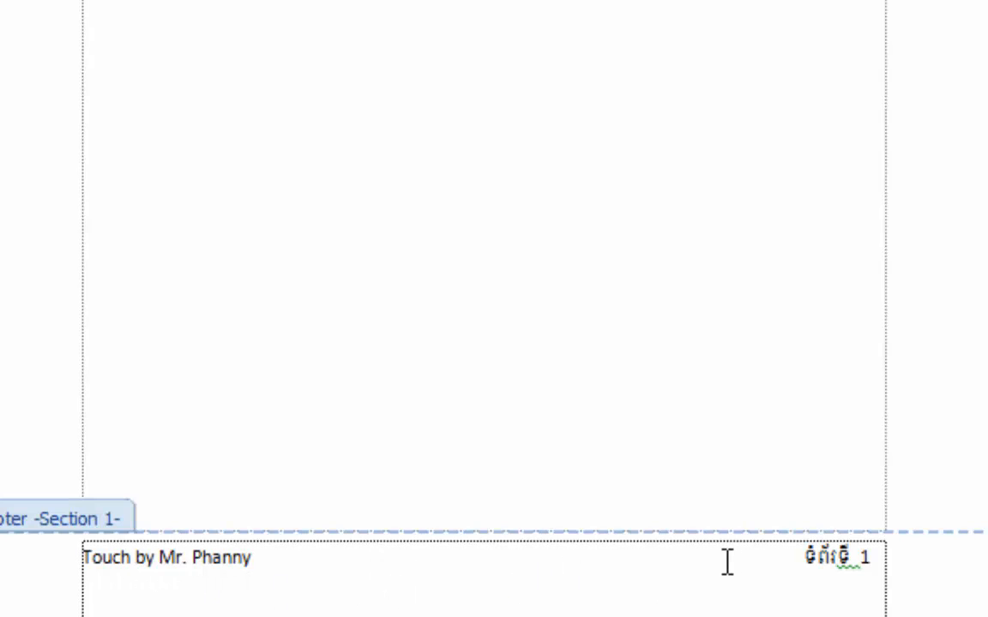
pyautogui.doubleClick(881, 567)
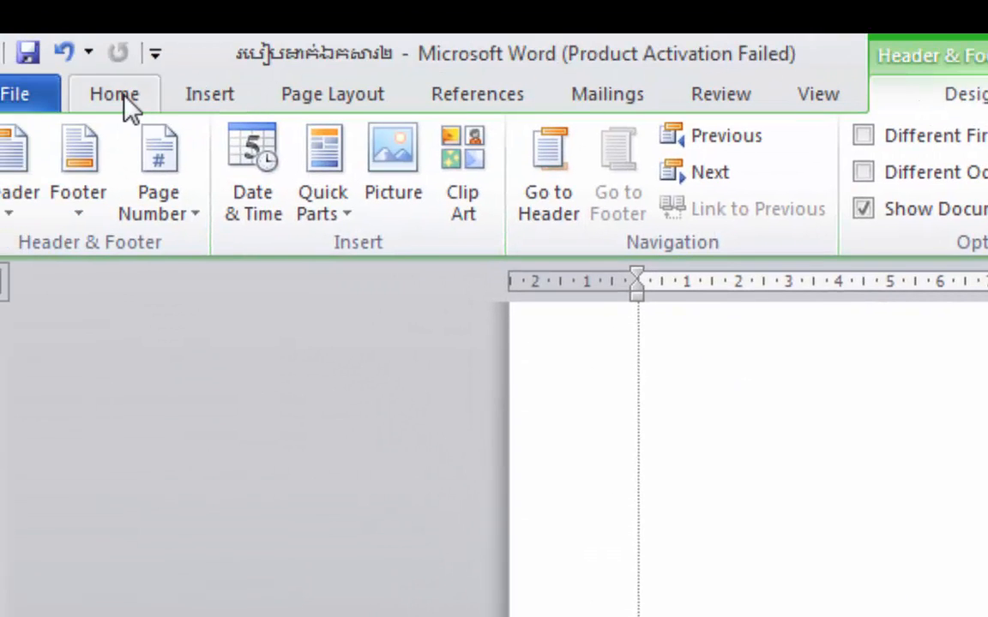
pyautogui.click(115, 92)
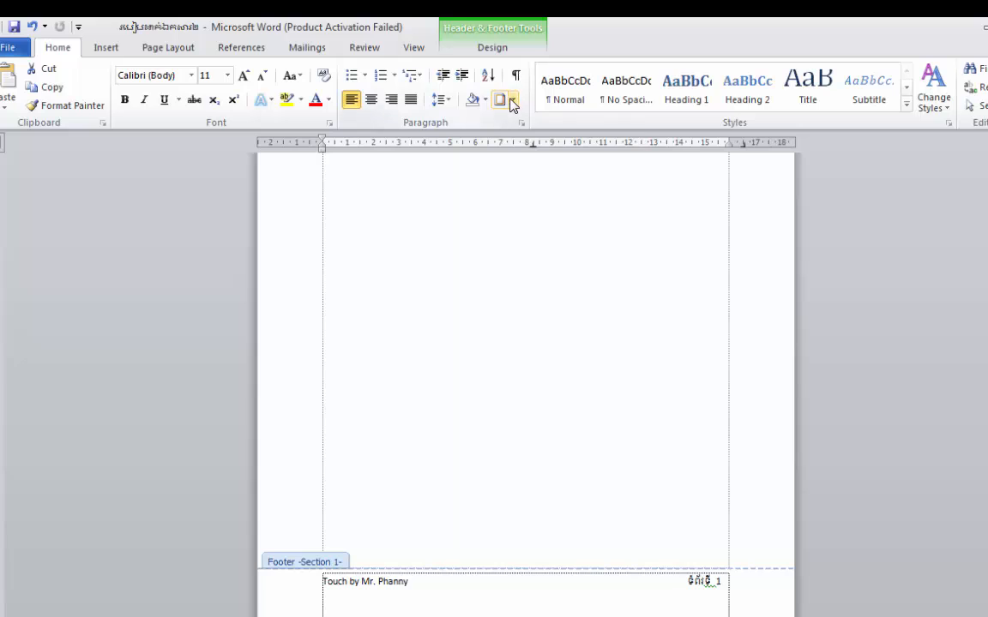
# - Try the Right Border, Bottom Border, No Border and Inside Borders presets on the footer line
pyautogui.click(512, 100)
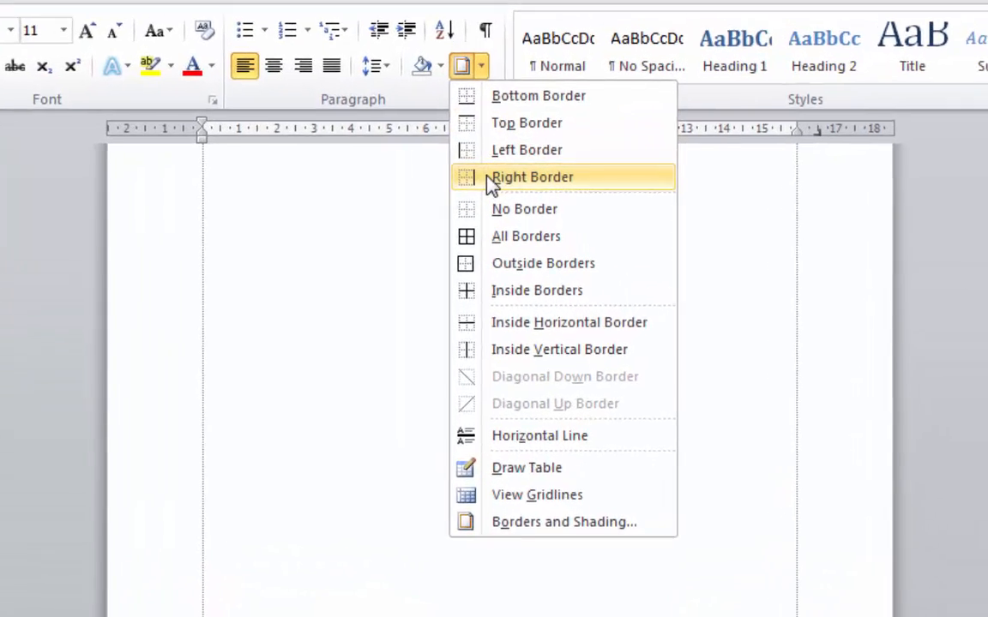
pyautogui.click(517, 177)
pyautogui.click(464, 58)
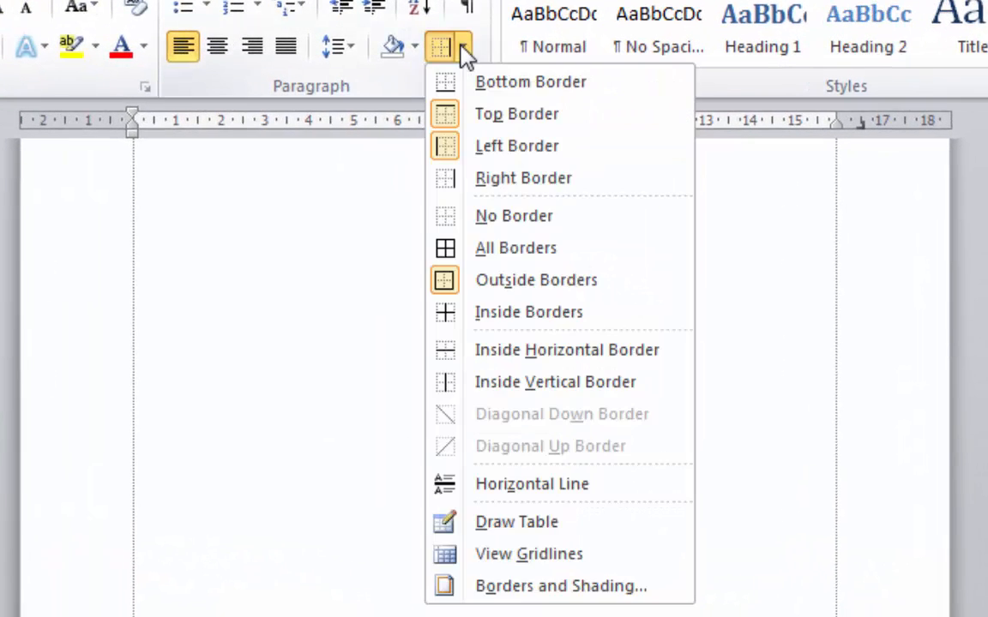
pyautogui.click(468, 81)
pyautogui.click(469, 55)
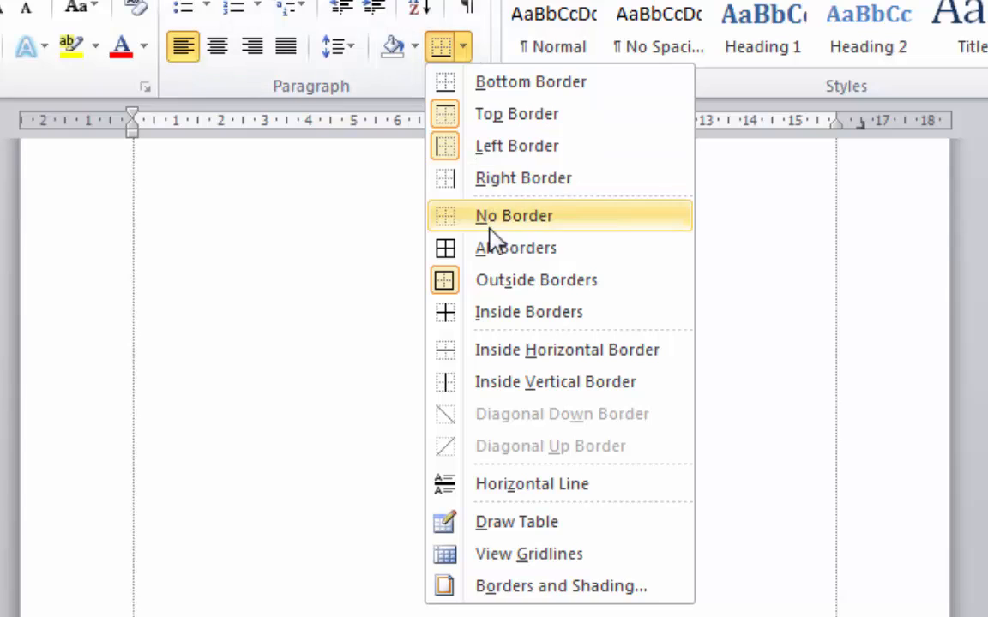
pyautogui.click(487, 219)
pyautogui.click(463, 50)
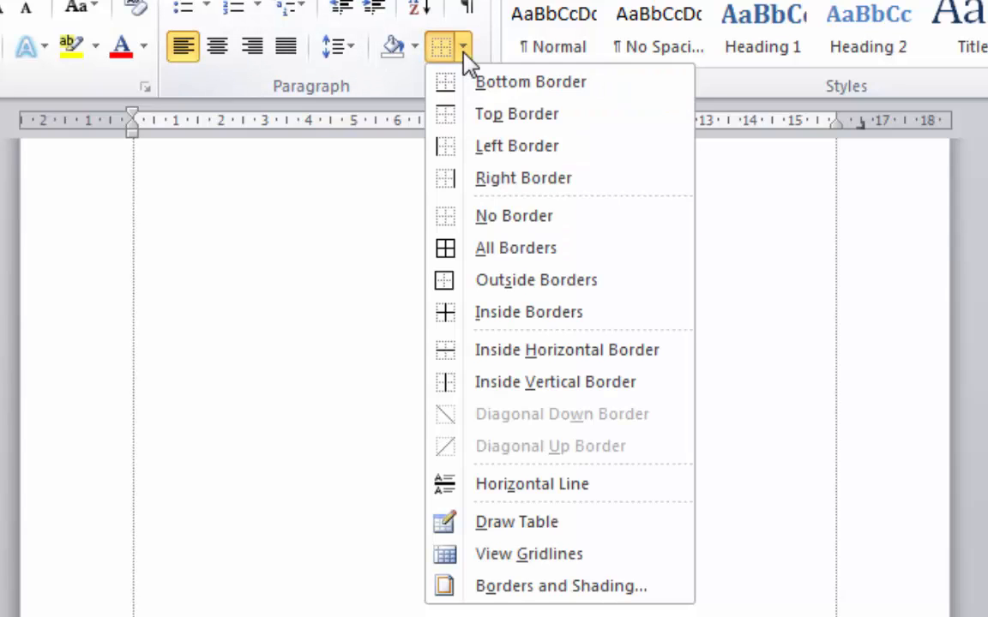
pyautogui.click(482, 310)
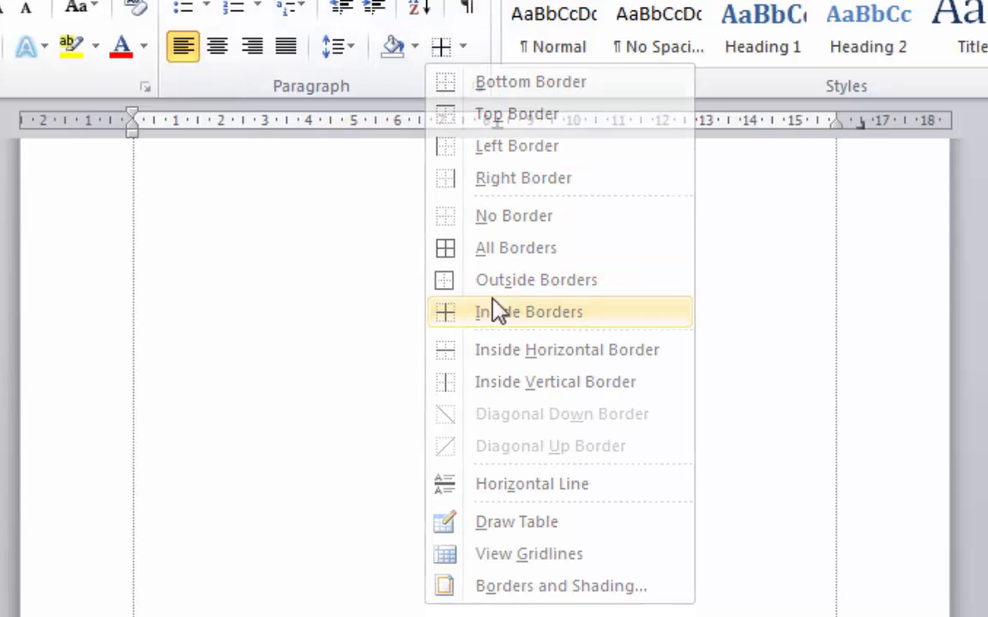
pyautogui.click(464, 50)
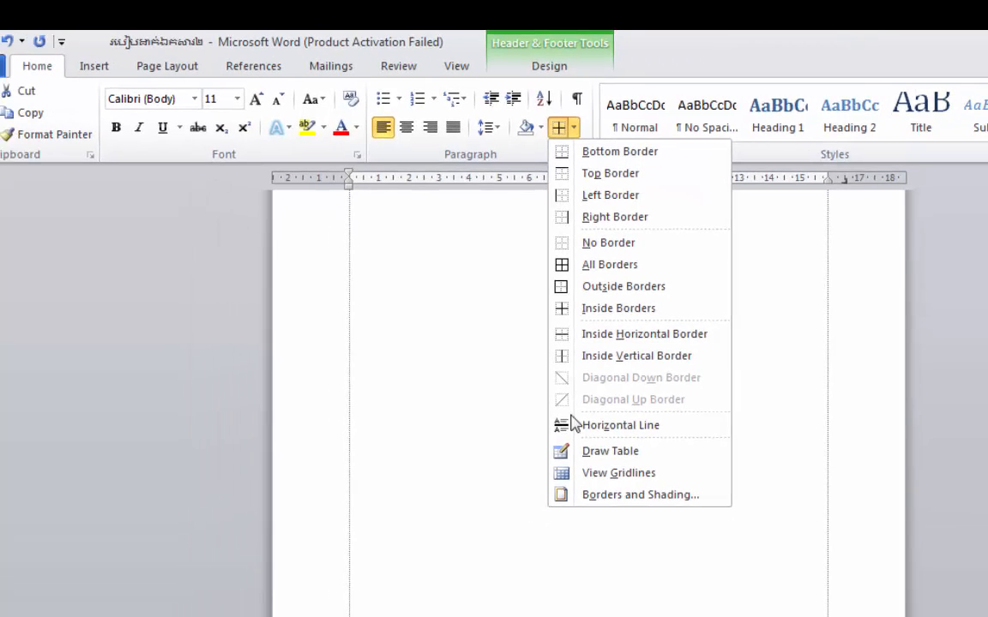
pyautogui.click(88, 68)
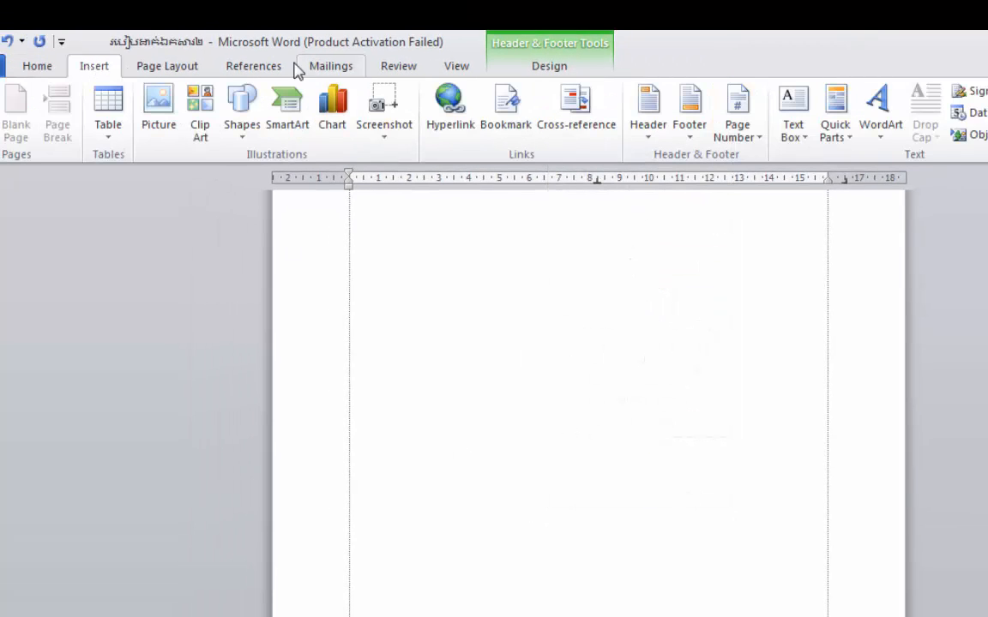
pyautogui.click(155, 66)
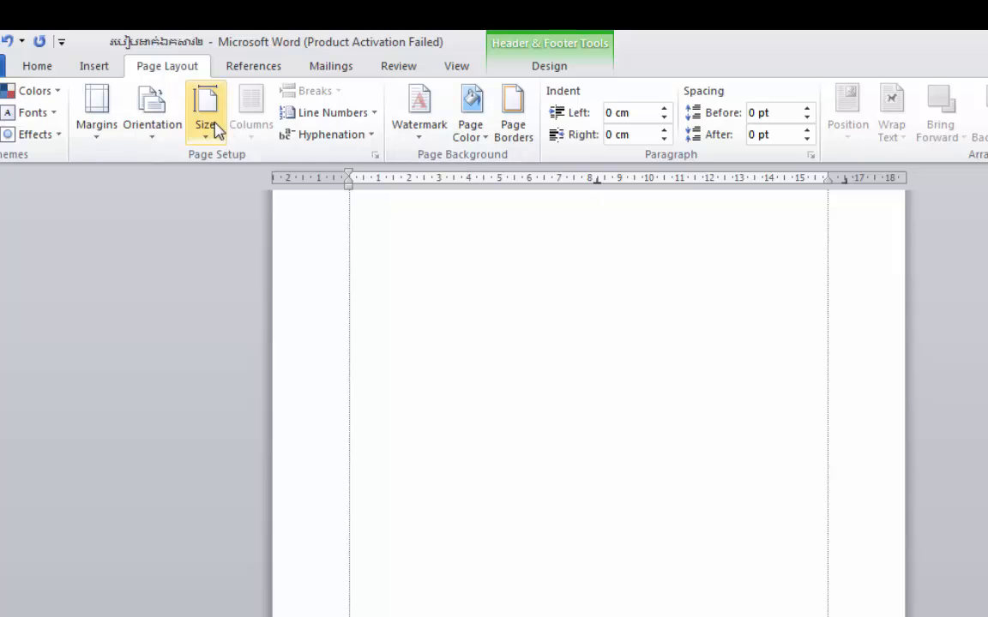
pyautogui.click(95, 68)
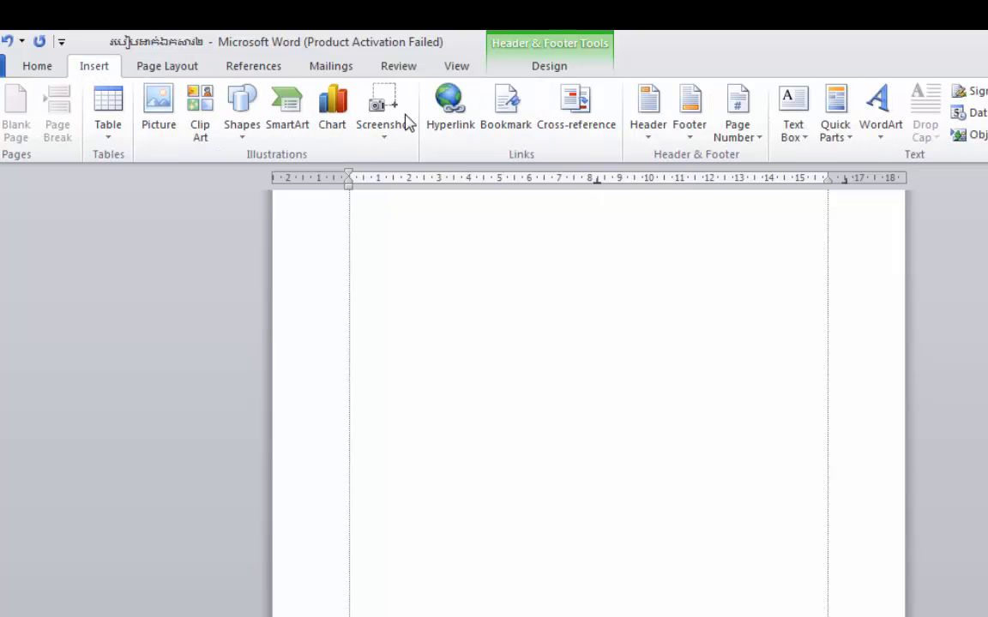
pyautogui.click(34, 66)
# - Open Borders and Shading for the footer paragraph and choose the 3 pt thin-thick double line style
pyautogui.click(573, 127)
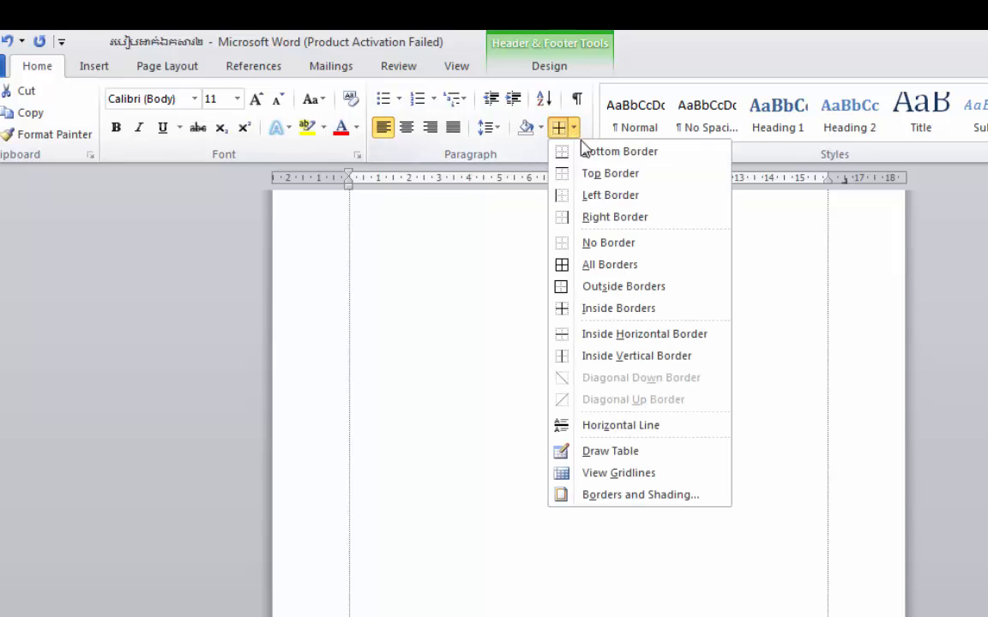
pyautogui.click(628, 496)
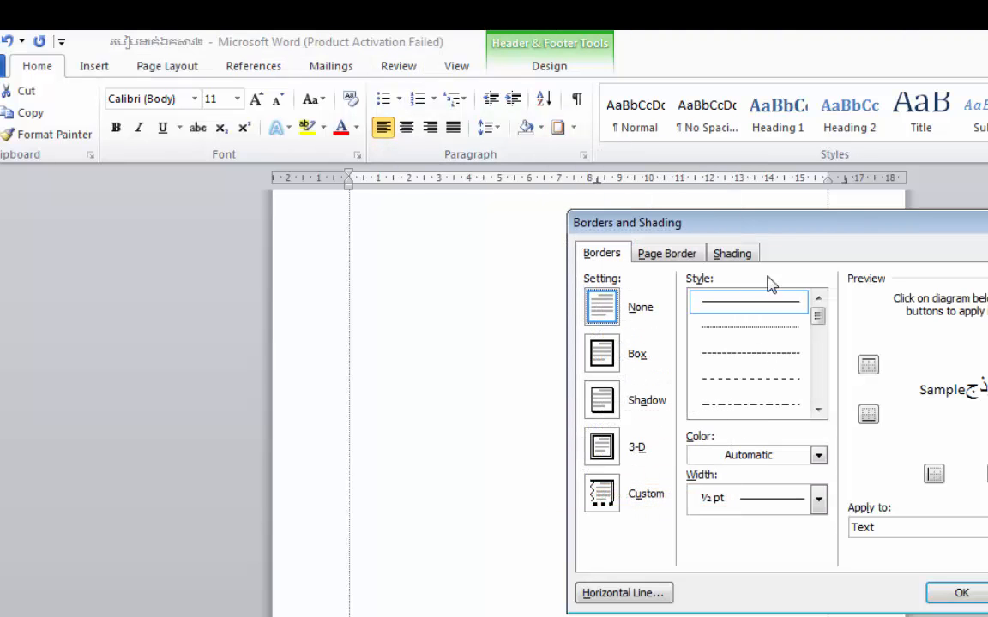
pyautogui.moveTo(782, 236)
pyautogui.mouseDown()
pyautogui.moveTo(820, 225)
pyautogui.moveTo(800, 214)
pyautogui.mouseUp()
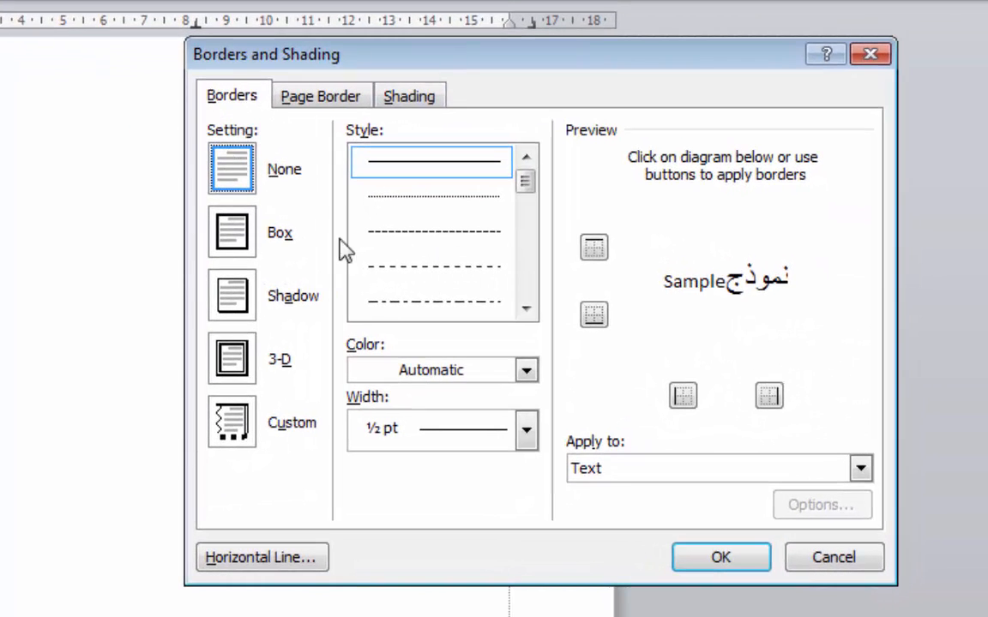
pyautogui.scroll(-2, 471, 304)
pyautogui.click(472, 302)
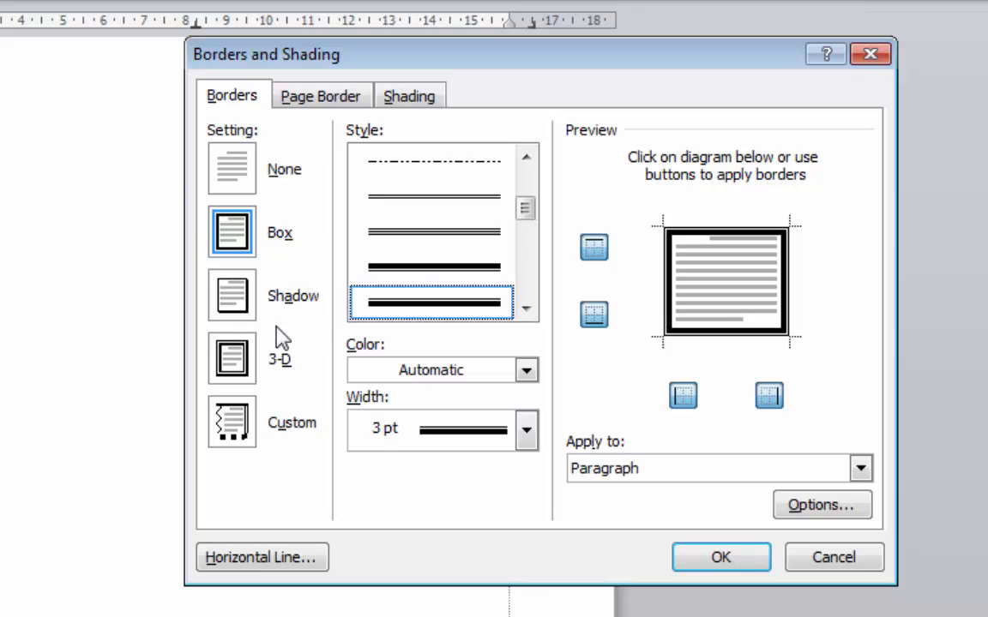
pyautogui.click(234, 101)
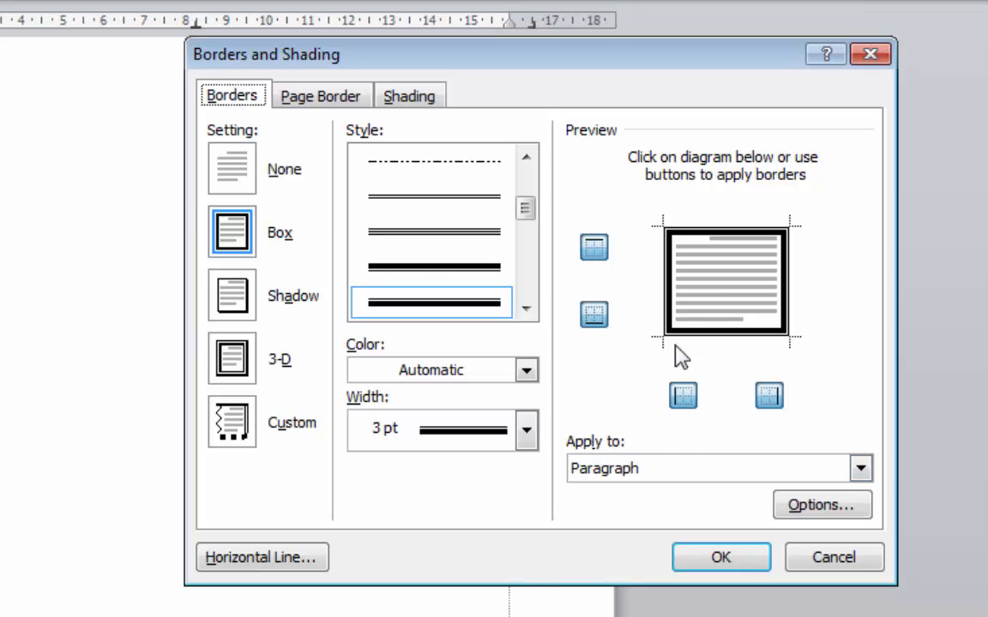
# - Remove the left, right and bottom borders so only the top border is applied to the footer paragraph
pyautogui.click(667, 284)
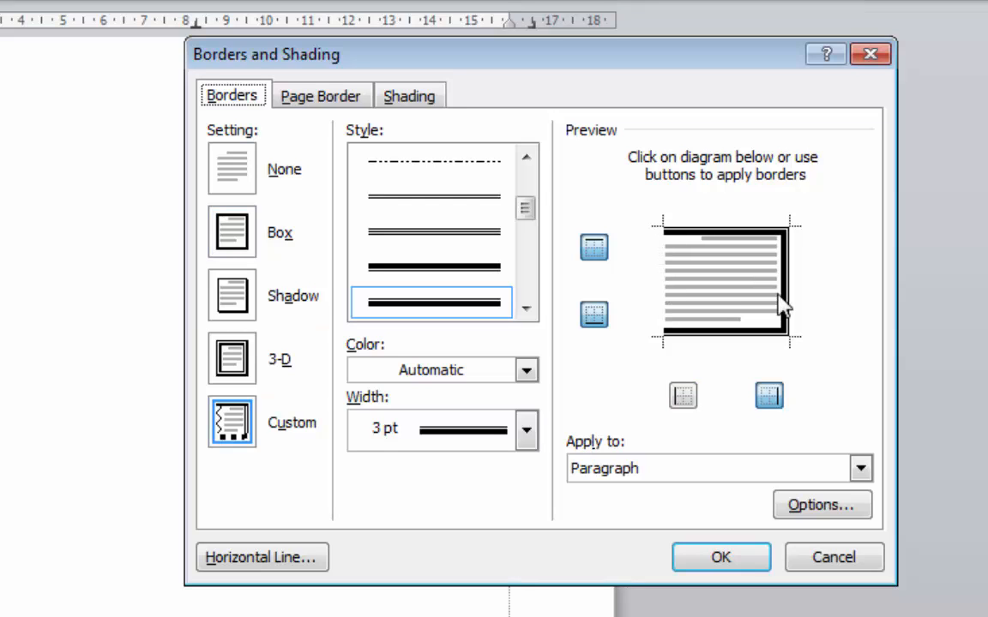
pyautogui.click(786, 291)
pyautogui.click(782, 283)
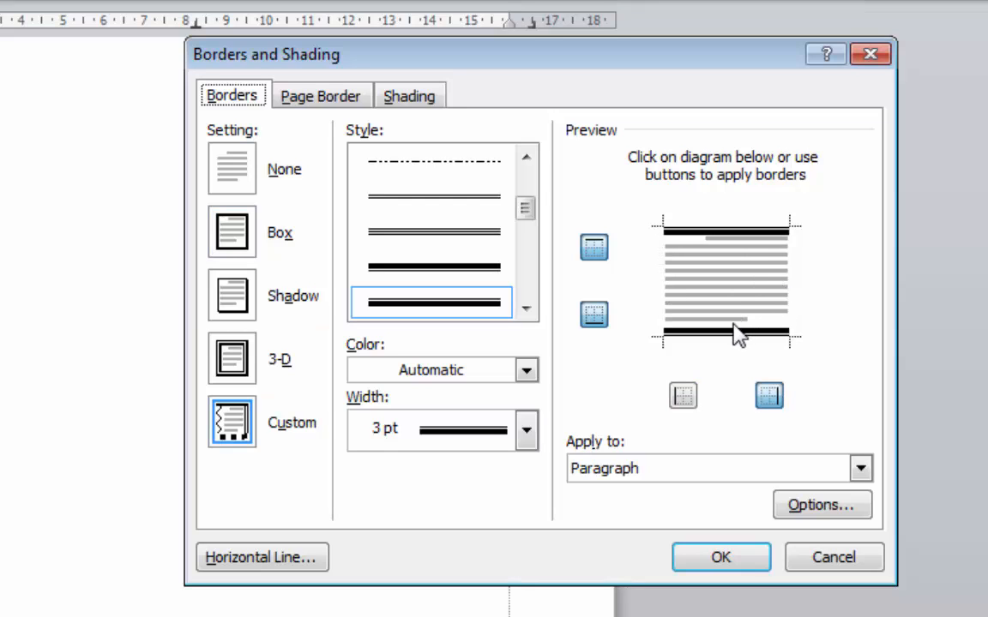
pyautogui.click(724, 237)
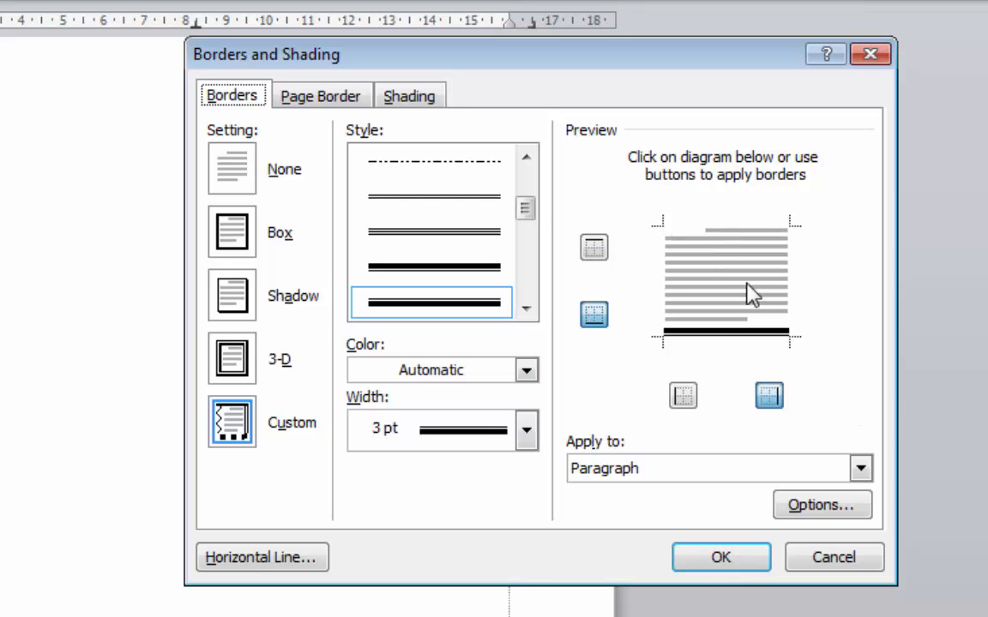
pyautogui.click(725, 232)
pyautogui.click(718, 335)
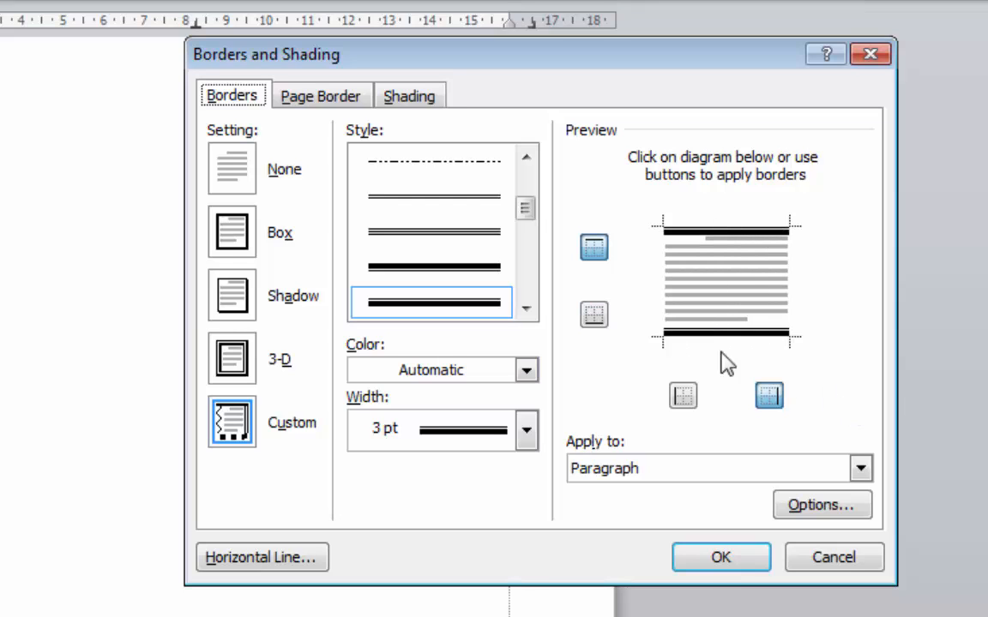
pyautogui.click(721, 341)
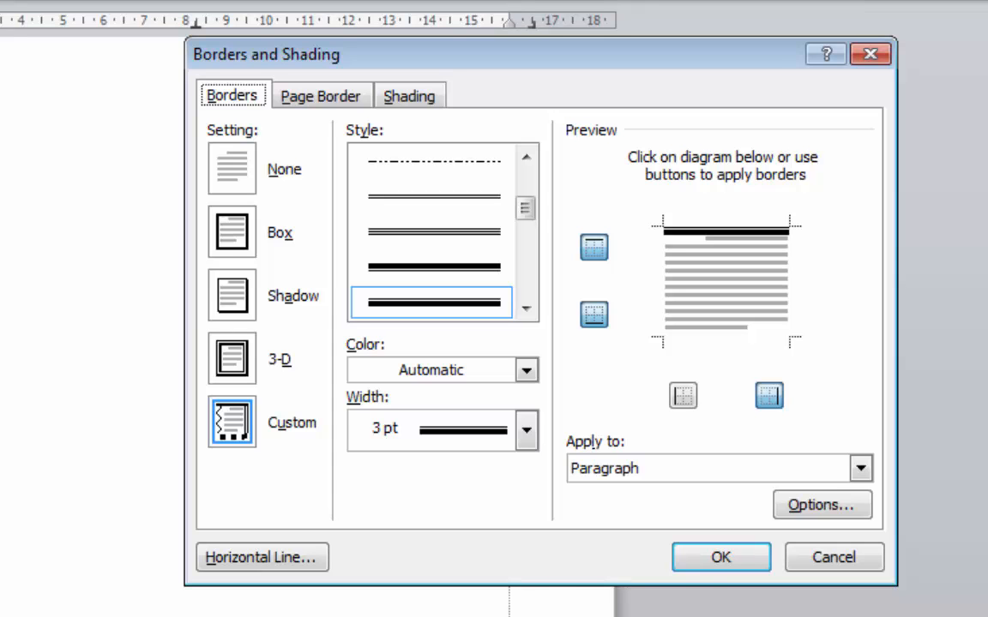
pyautogui.click(714, 559)
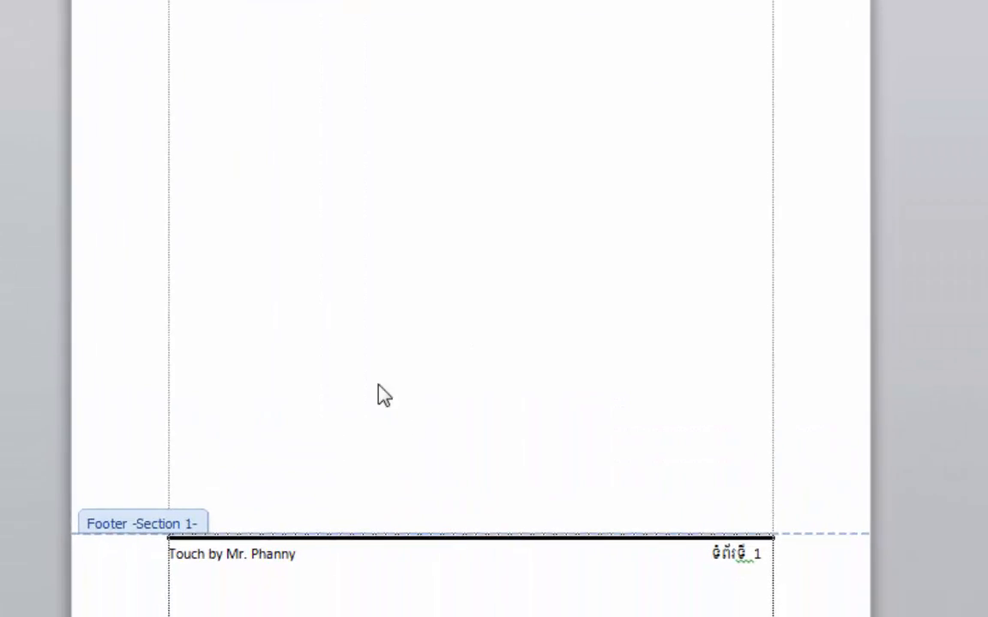
# - Return to the document body and review the page from the header down to the footer
pyautogui.doubleClick(378, 386)
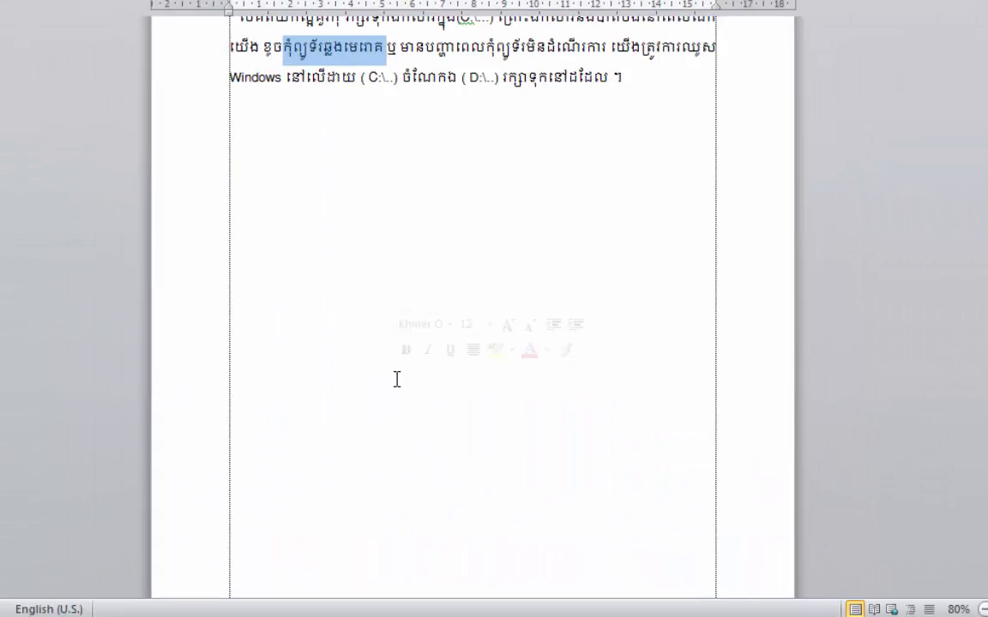
pyautogui.scroll(2, 394, 401)
pyautogui.click(314, 385)
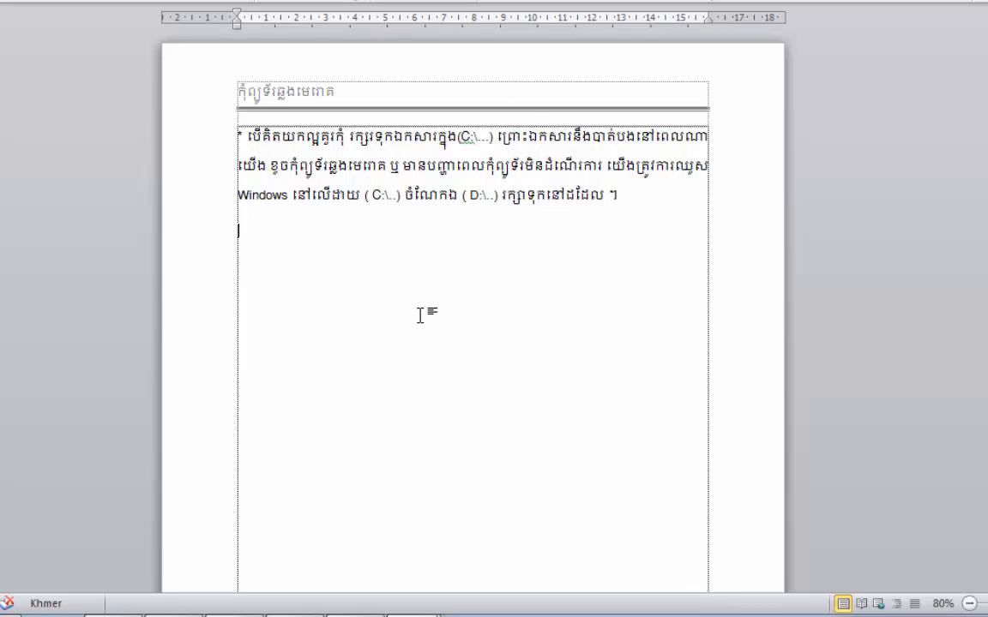
pyautogui.scroll(-5, 416, 319)
pyautogui.scroll(8, 422, 316)
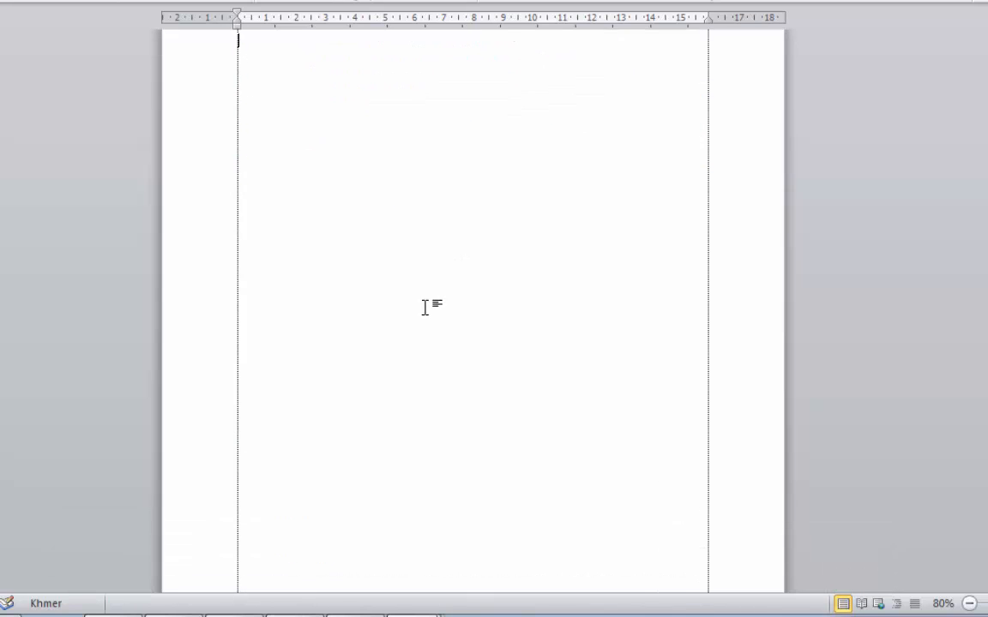
# - Compare the header and footer on the portrait first page with those on the landscape second page
pyautogui.scroll(-10, 425, 306)
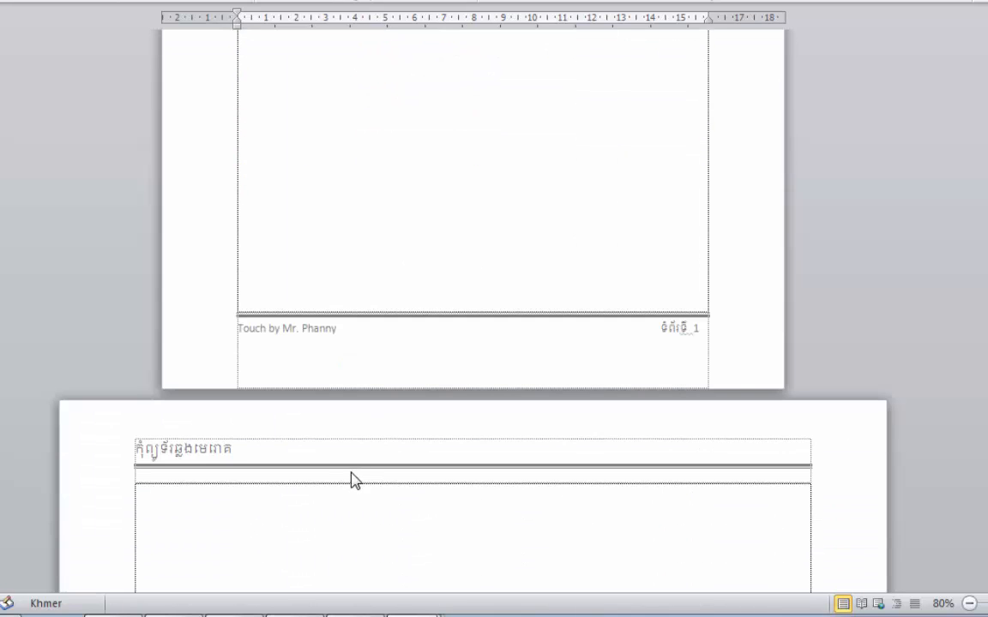
pyautogui.scroll(5, 567, 234)
pyautogui.scroll(-6, 419, 328)
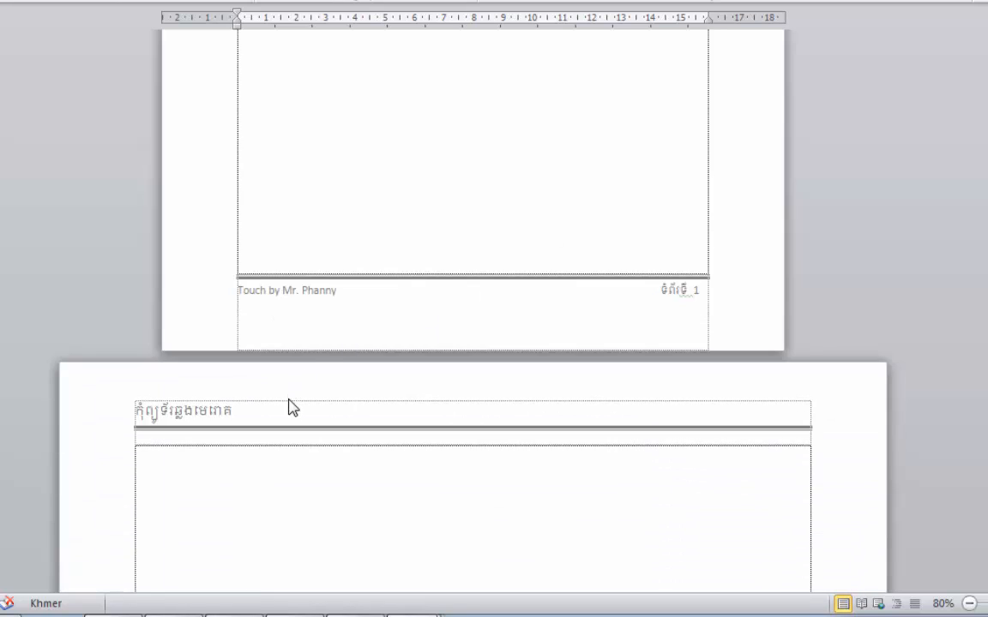
pyautogui.scroll(-3, 287, 399)
pyautogui.scroll(-2, 284, 347)
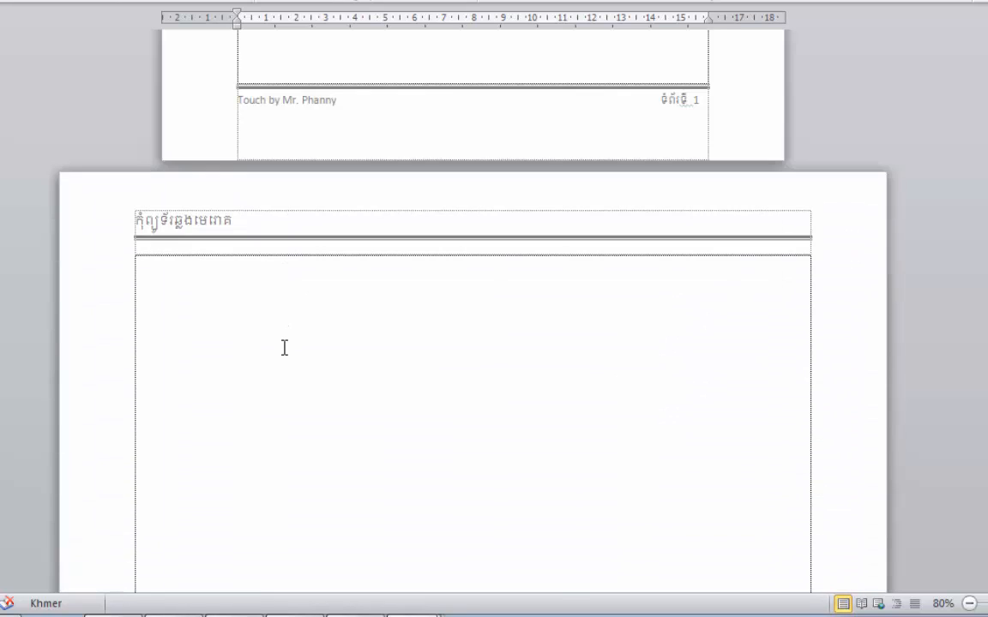
pyautogui.scroll(-6, 284, 347)
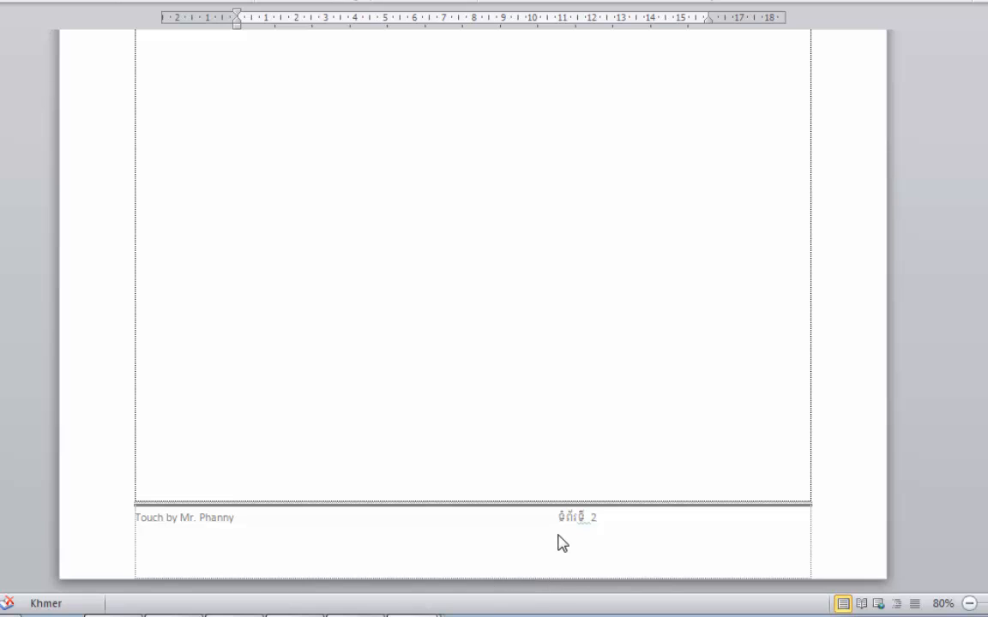
pyautogui.scroll(5, 592, 514)
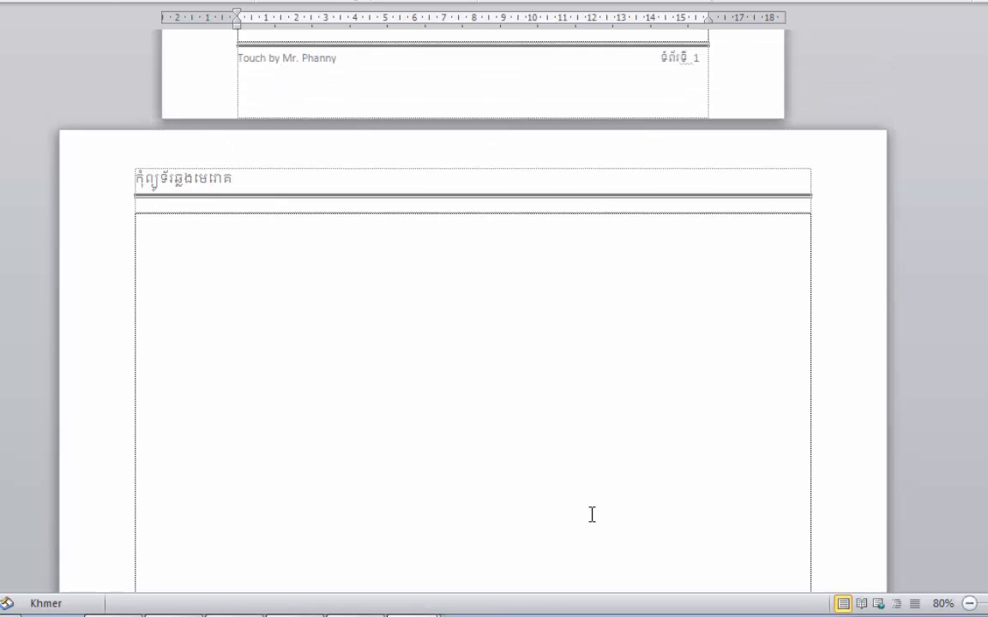
pyautogui.scroll(-5, 592, 514)
pyautogui.scroll(6, 592, 514)
pyautogui.scroll(-4, 591, 515)
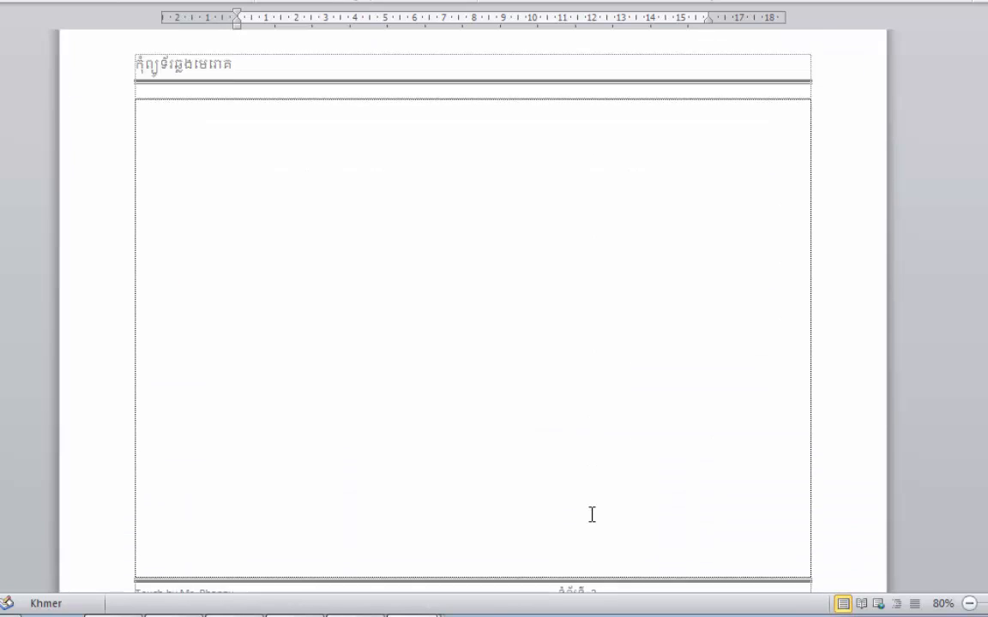
pyautogui.scroll(4, 592, 514)
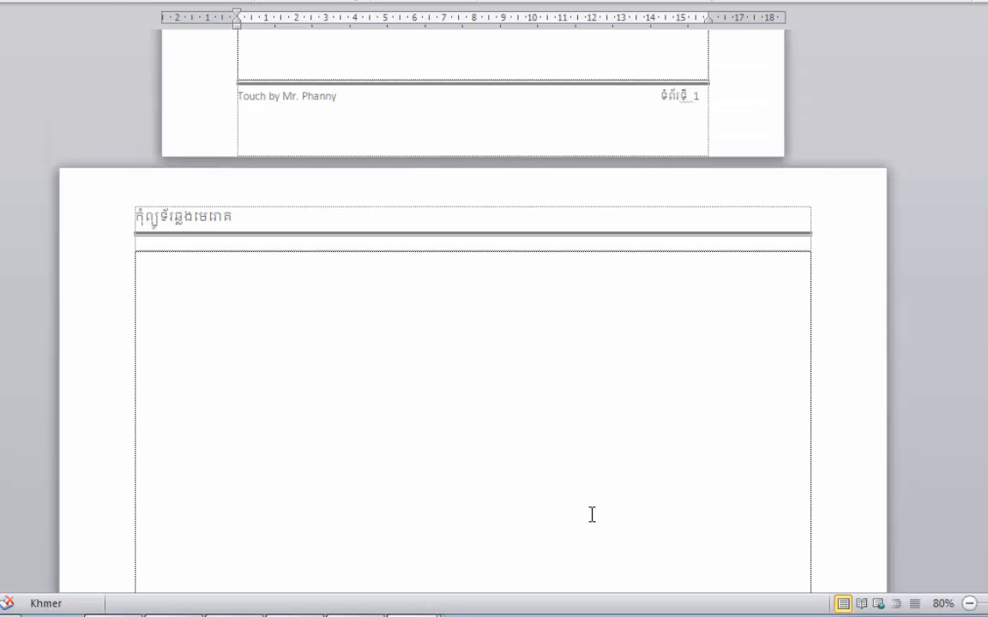
pyautogui.scroll(5, 592, 515)
pyautogui.scroll(10, 597, 514)
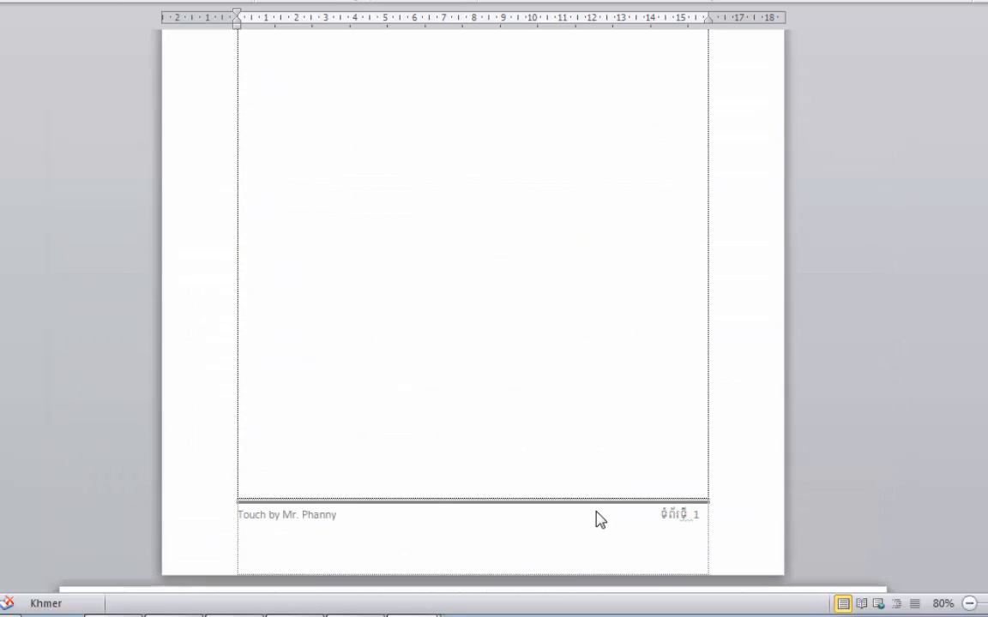
pyautogui.scroll(-5, 596, 519)
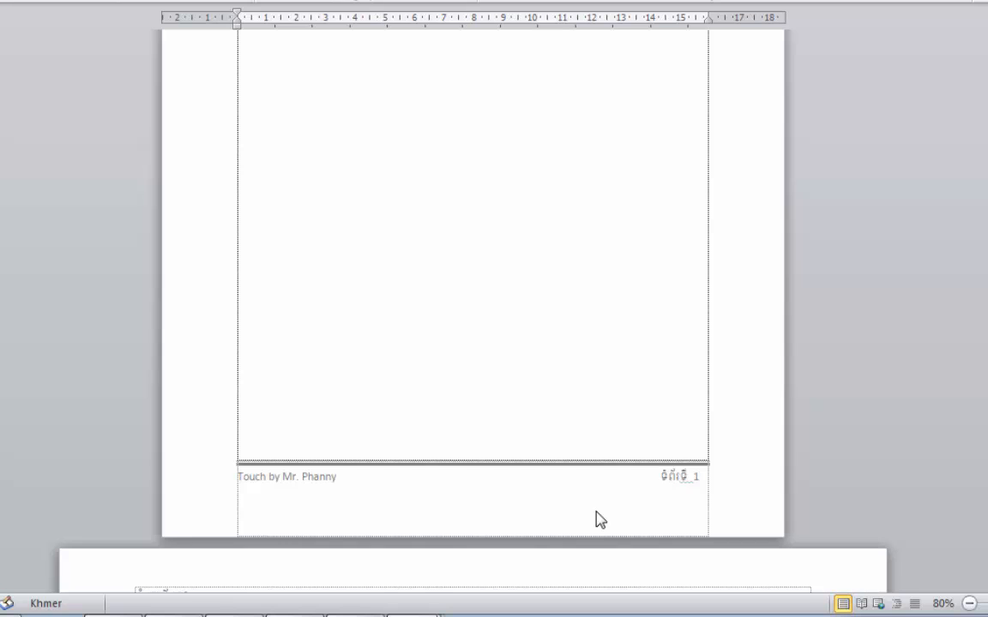
pyautogui.scroll(10, 596, 514)
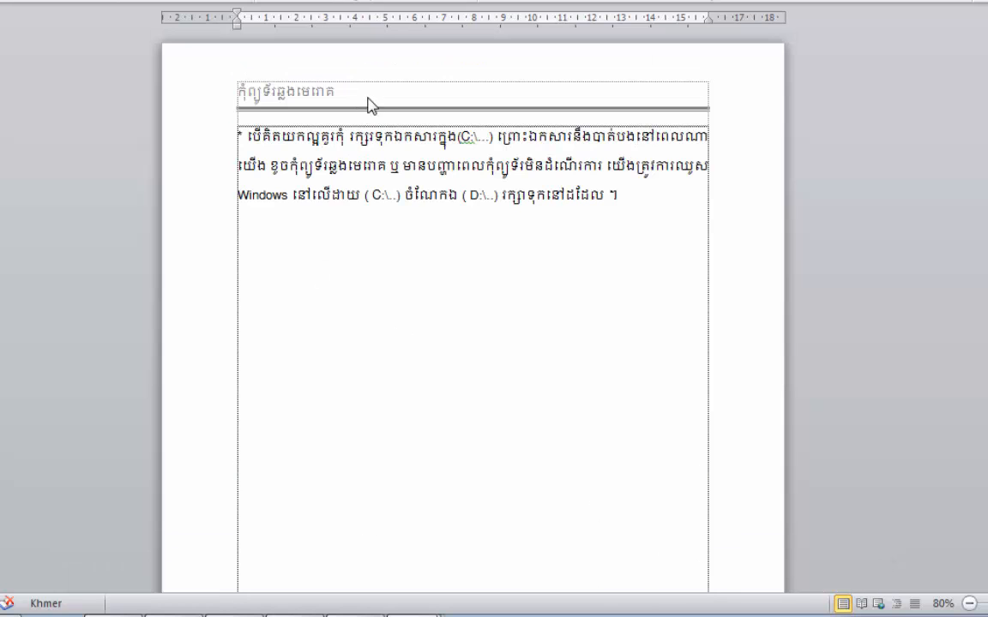
# - Open the first page's header for editing, return to the document body and recheck the headers and footers across both pages
pyautogui.doubleClick(373, 92)
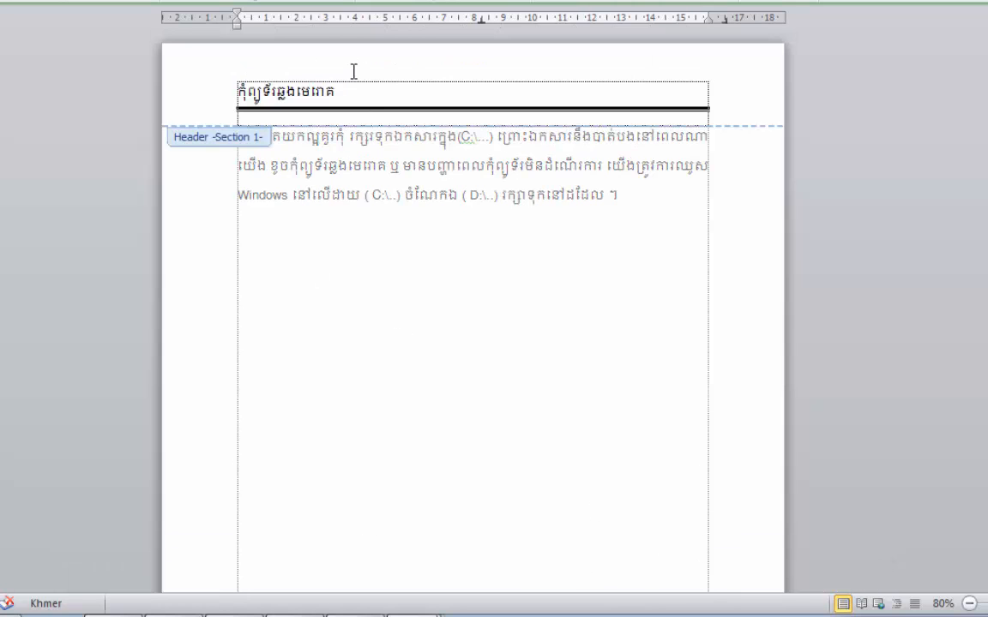
pyautogui.doubleClick(400, 329)
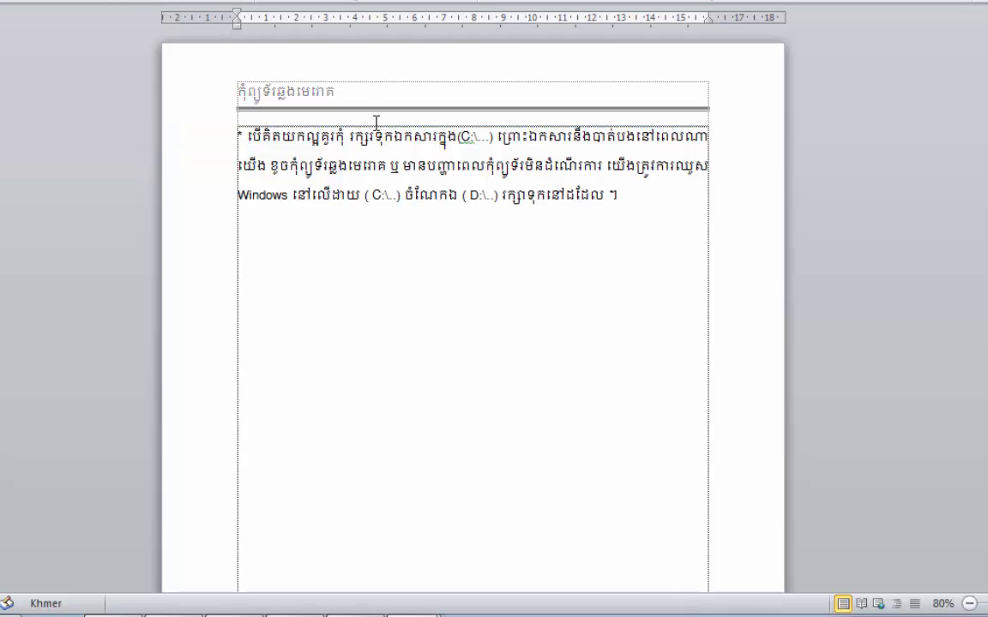
pyautogui.scroll(-2, 387, 371)
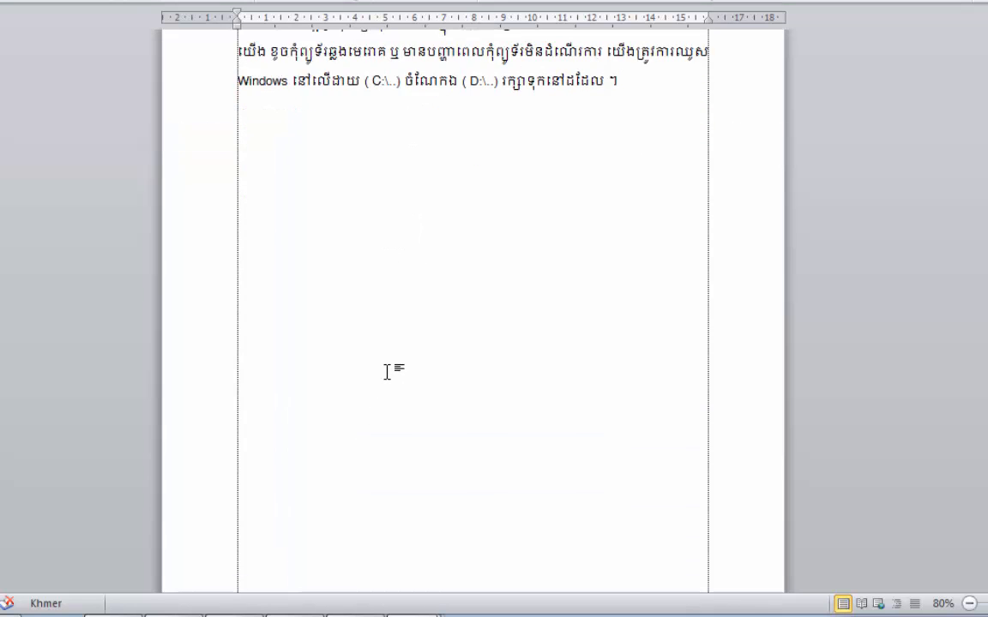
pyautogui.scroll(-15, 387, 371)
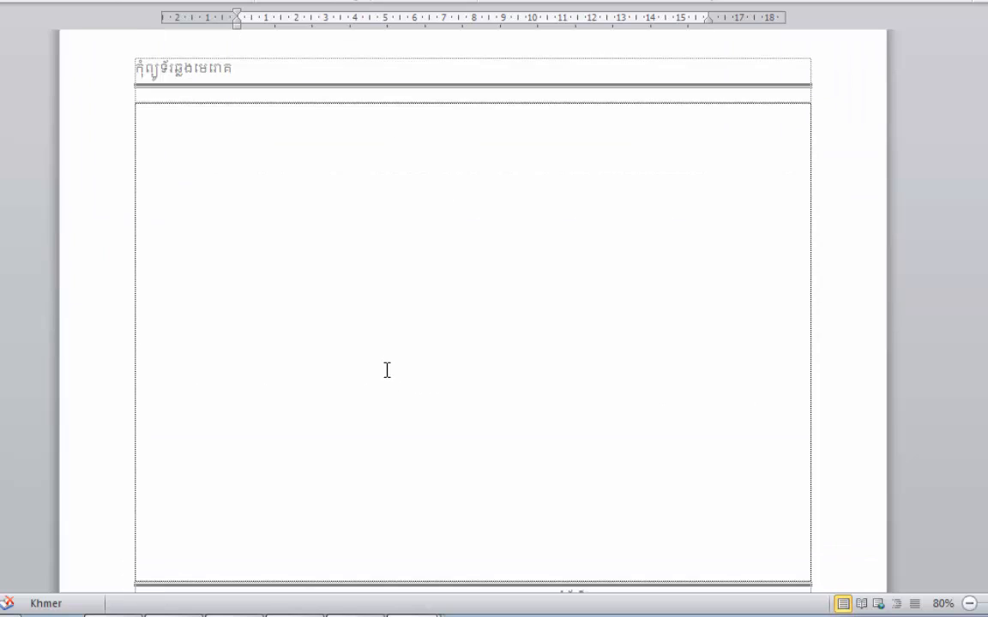
pyautogui.scroll(7, 386, 371)
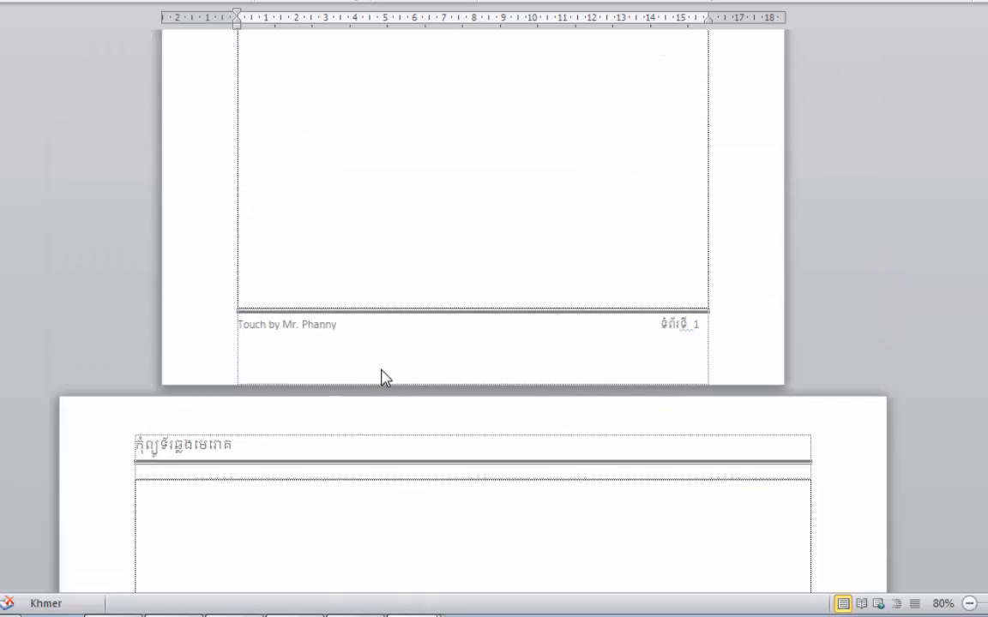
pyautogui.scroll(10, 382, 372)
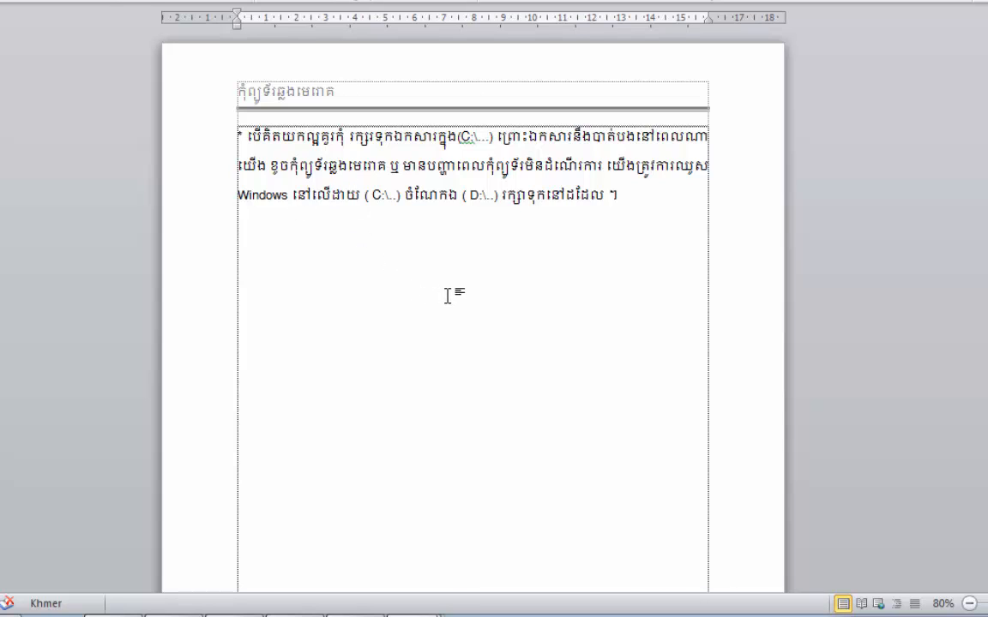
pyautogui.scroll(-8, 446, 296)
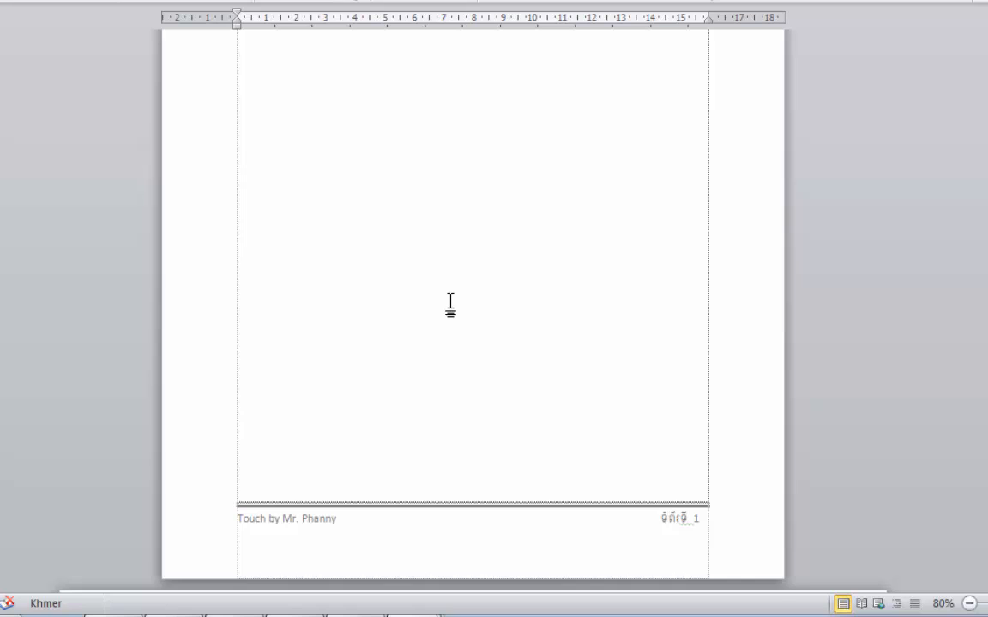
pyautogui.scroll(8, 450, 304)
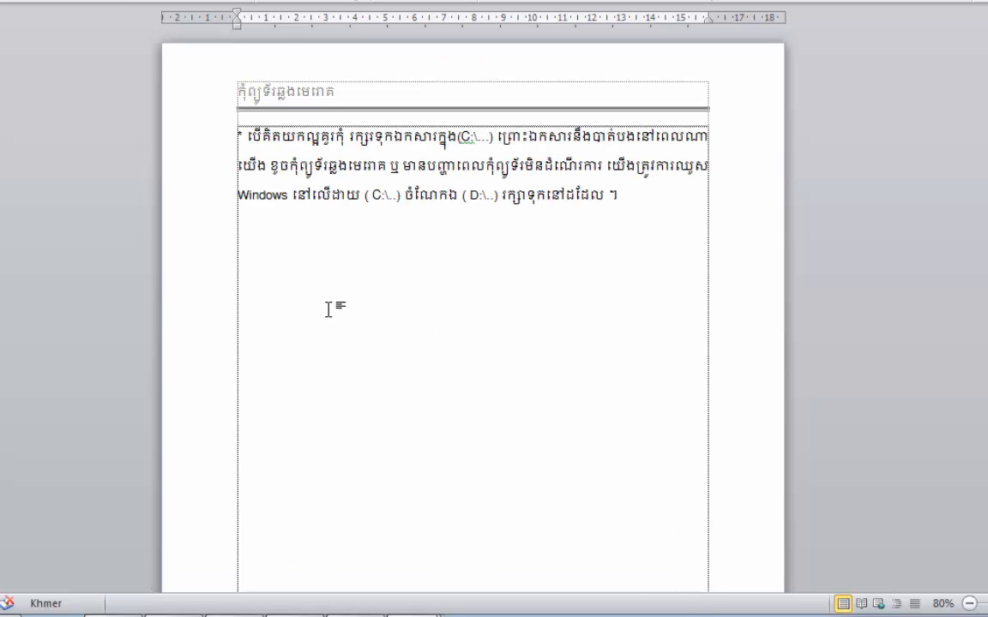
# - Switch to the Lesson Word 2010 document and find its section 8 on Header and Footer
pyautogui.moveTo(414, 615)
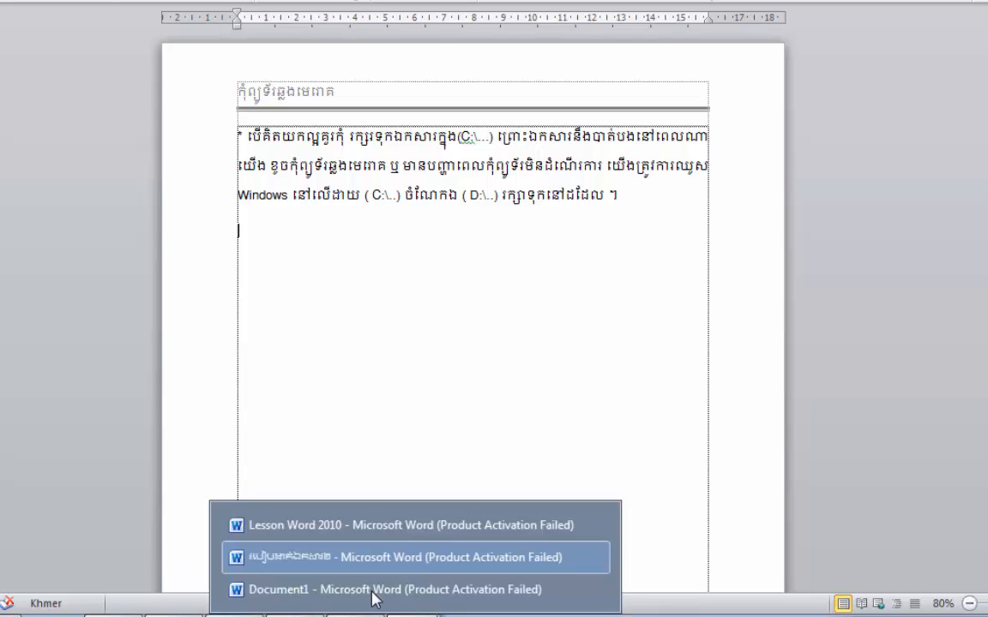
pyautogui.click(293, 525)
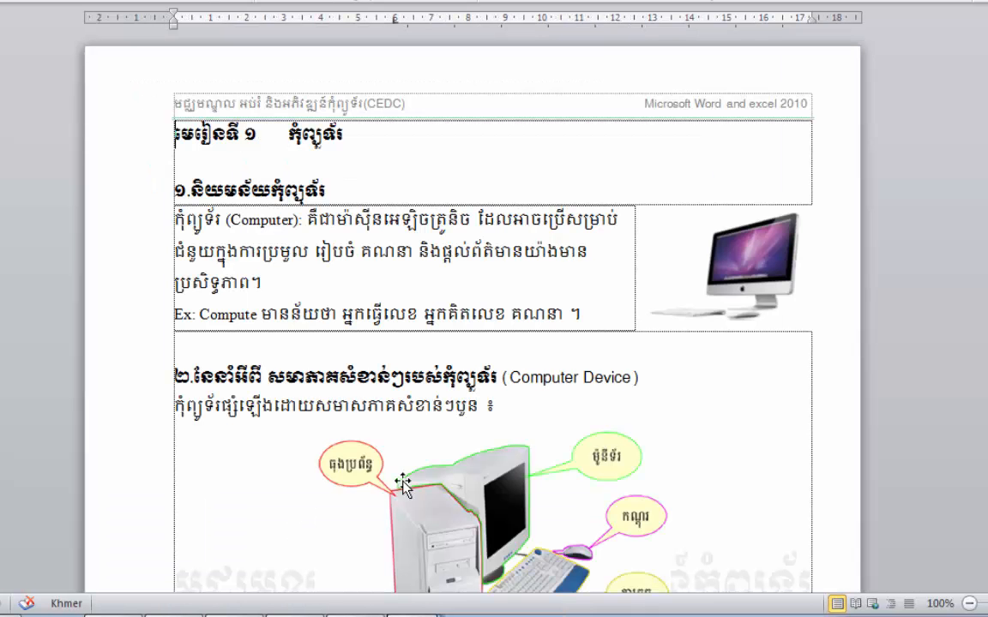
pyautogui.scroll(-6, 402, 485)
pyautogui.scroll(-20, 493, 325)
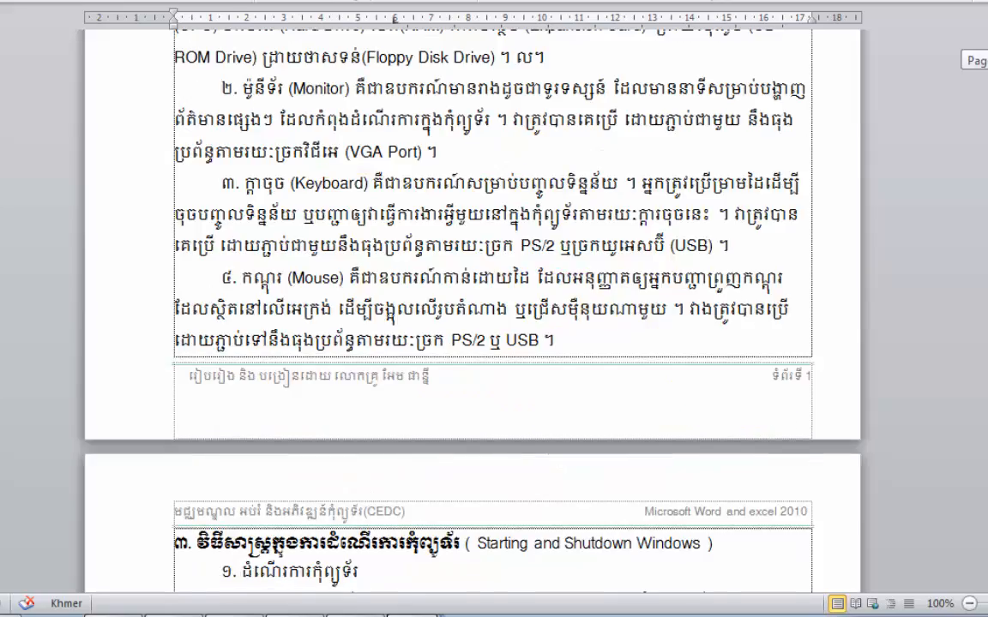
pyautogui.scroll(-20, 493, 326)
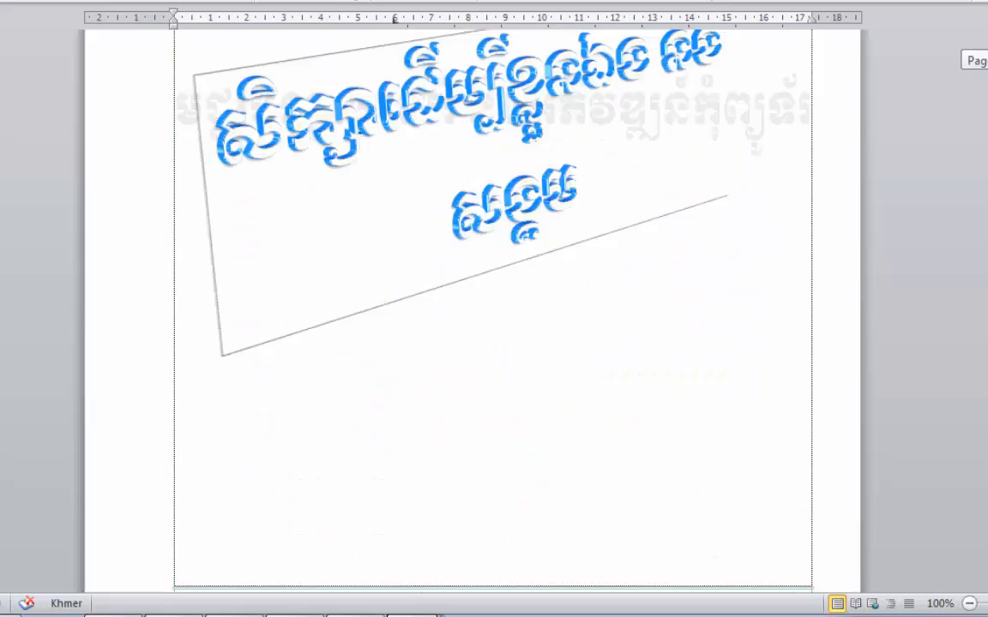
pyautogui.scroll(15, 493, 326)
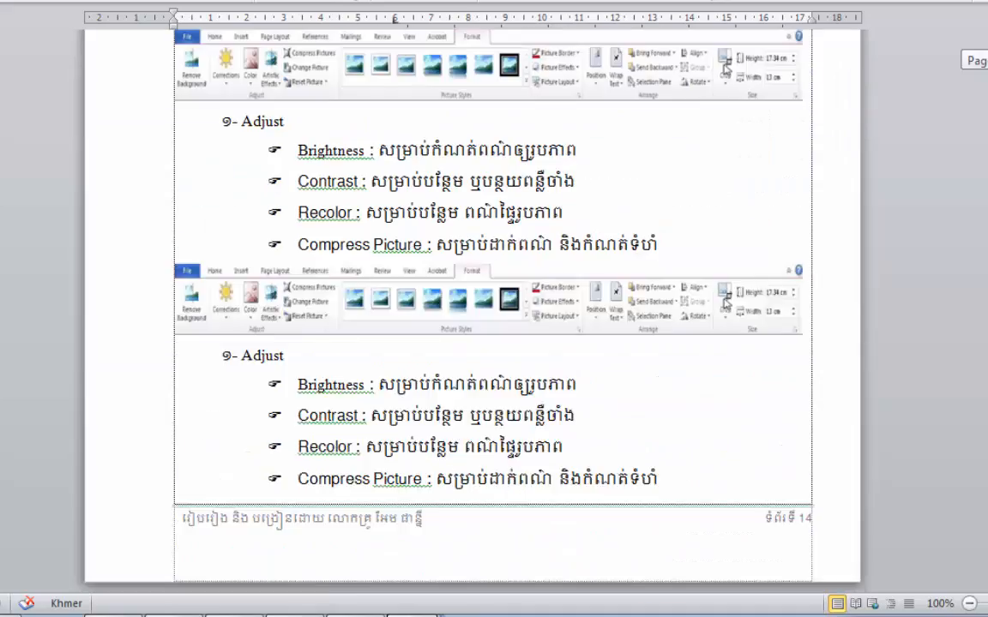
pyautogui.scroll(8, 493, 325)
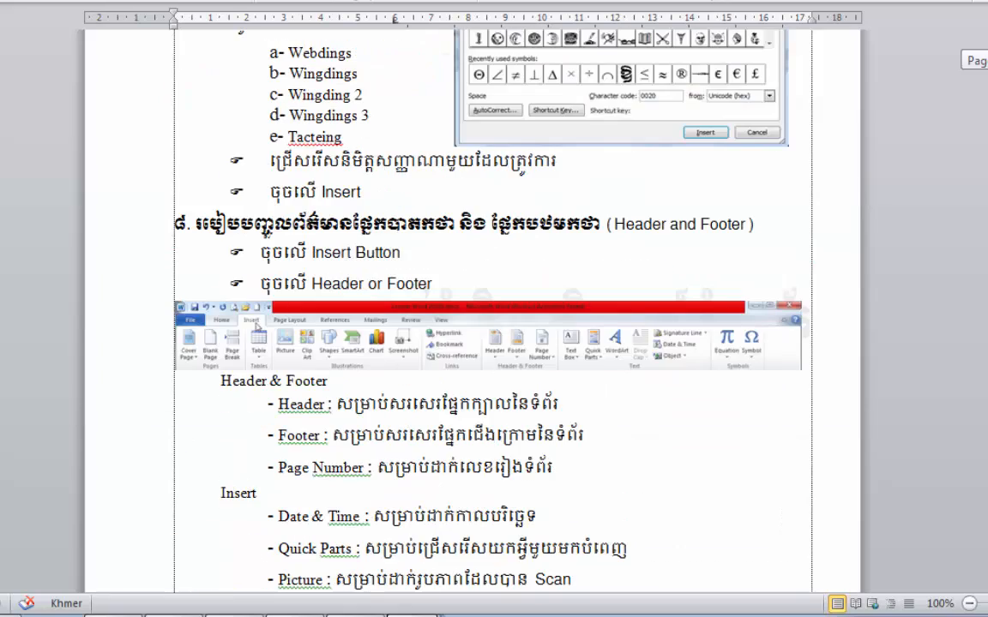
pyautogui.scroll(10, 493, 326)
pyautogui.scroll(-15, 595, 322)
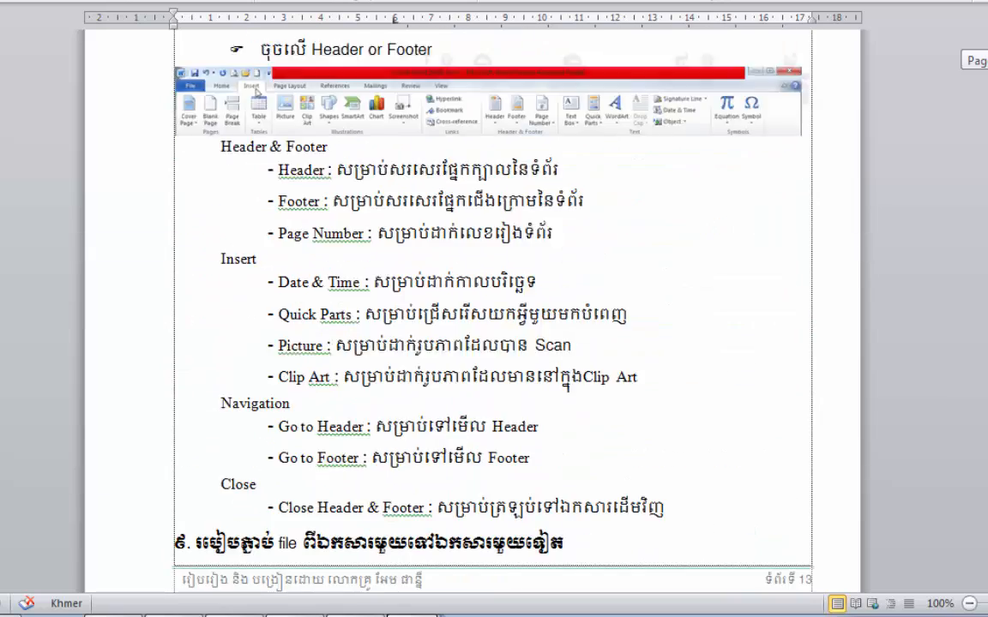
# - Read through the lesson's Header and Footer section, covering the Header & Footer, Insert, Navigation and Close commands
pyautogui.scroll(5, 690, 311)
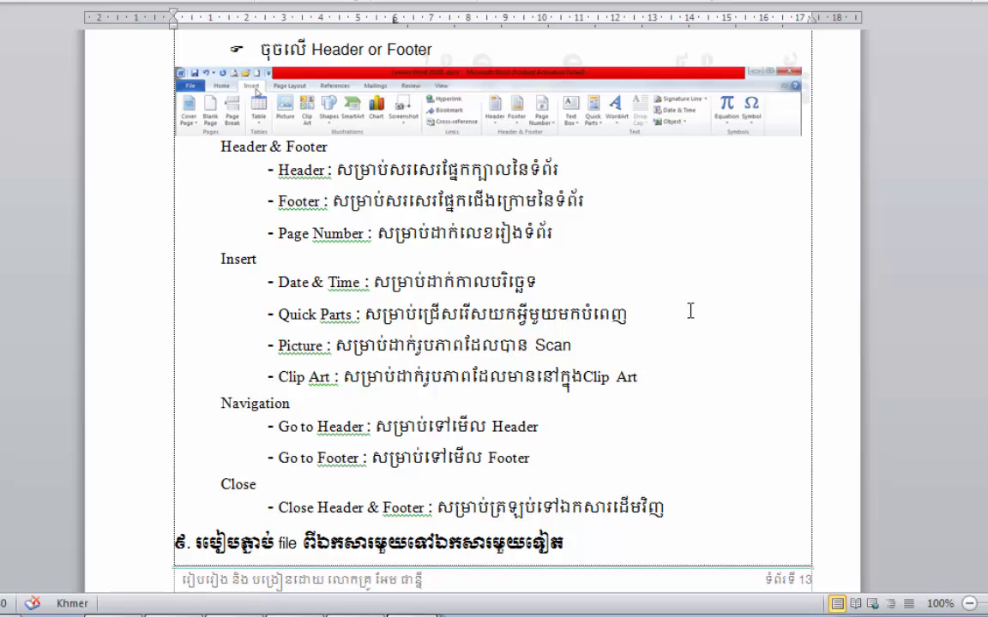
pyautogui.scroll(3, 691, 310)
pyautogui.scroll(2, 690, 311)
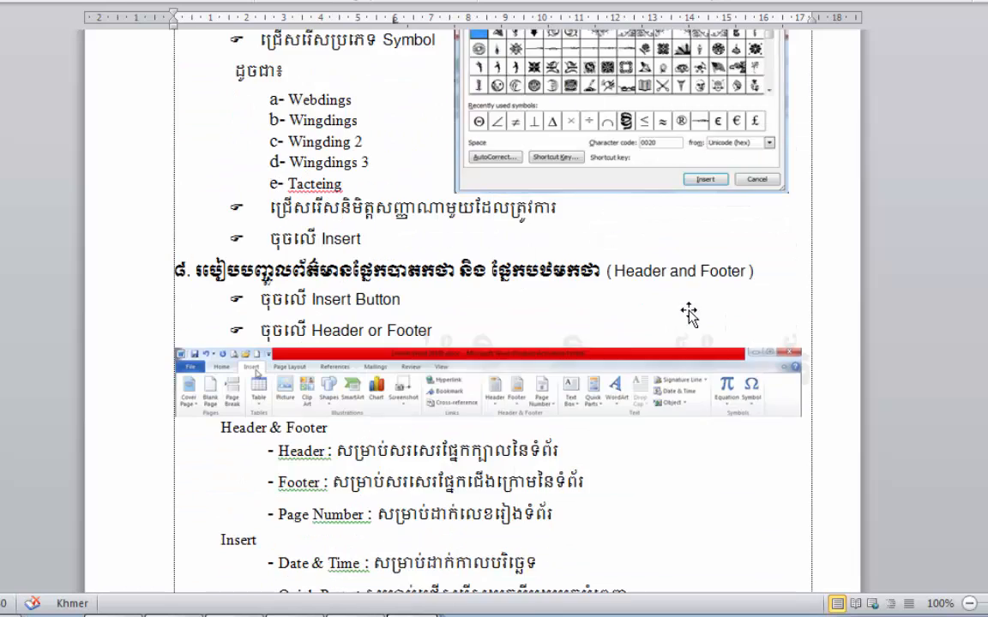
pyautogui.scroll(-4, 690, 312)
pyautogui.scroll(-1, 690, 310)
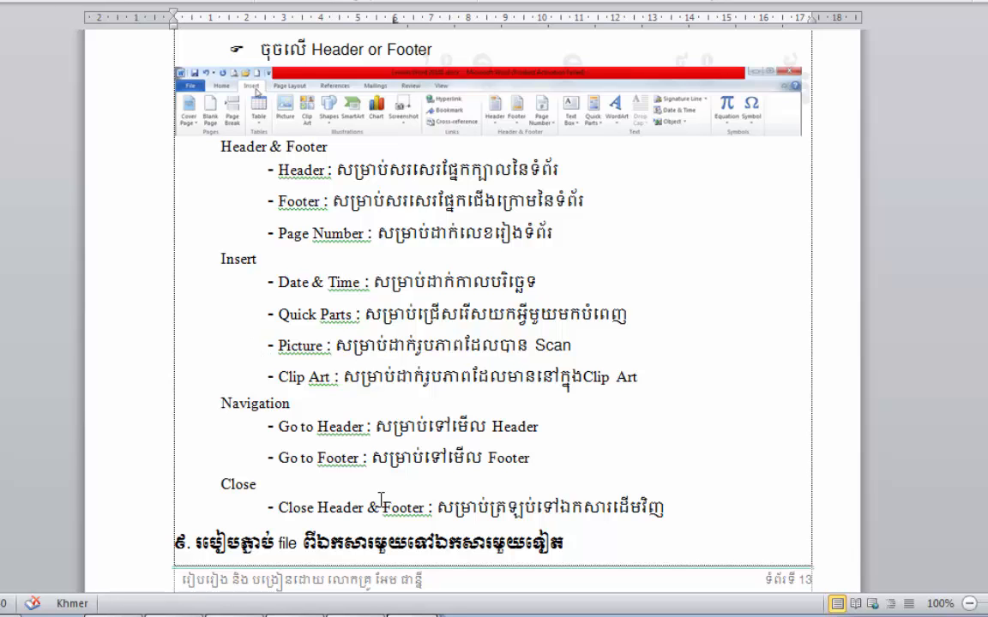
# - Read the lesson's section 9 on attaching a file to another document with Object and Text from File
pyautogui.scroll(-8, 372, 468)
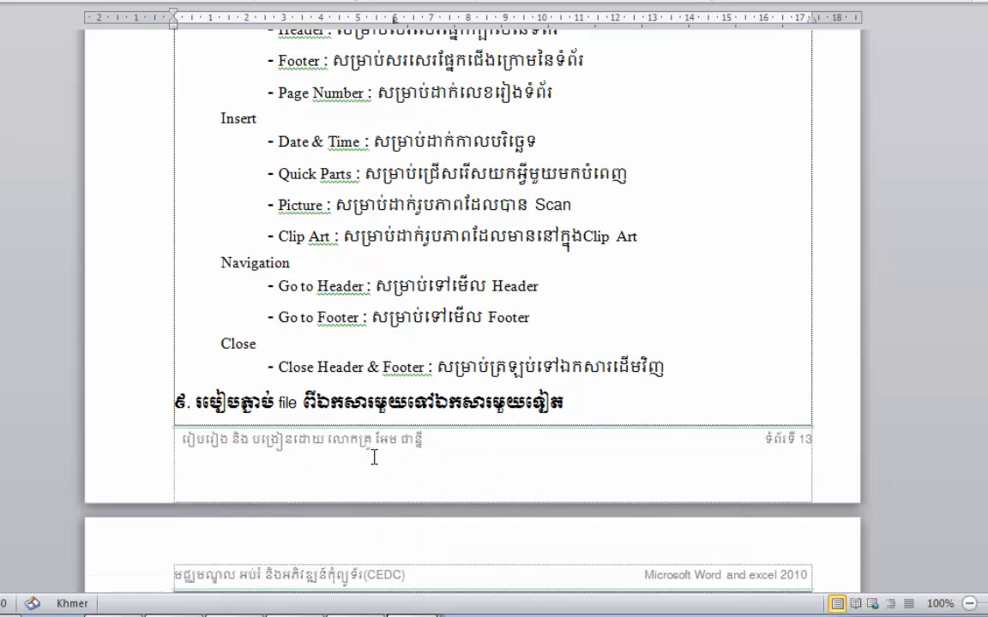
pyautogui.scroll(-1, 371, 448)
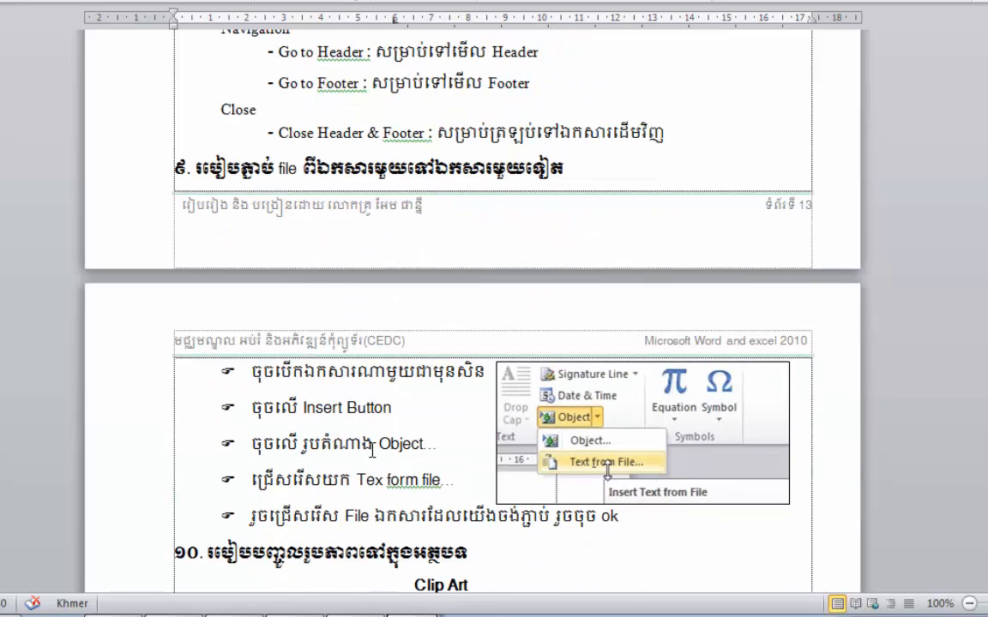
pyautogui.scroll(1, 199, 288)
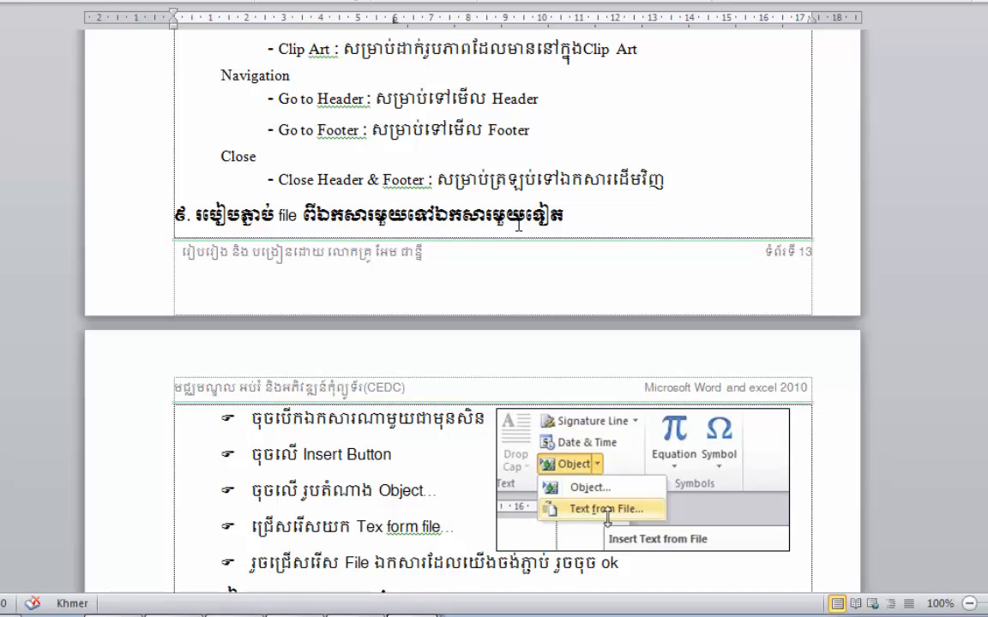
pyautogui.scroll(-2, 518, 225)
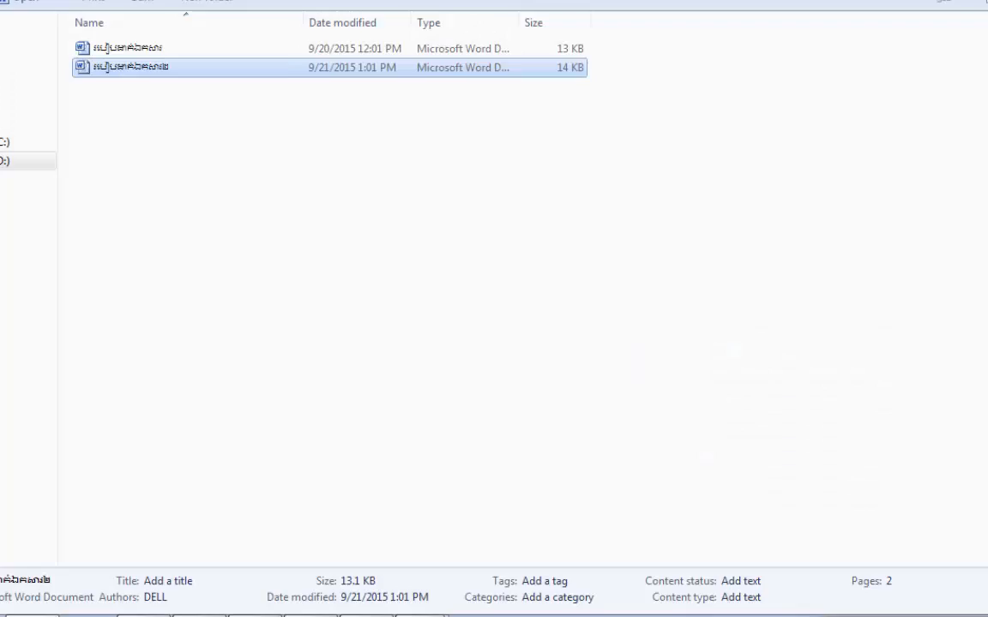
# - Switch from the Local Disk (D:) folder window to the Khmer practice document in Word
pyautogui.moveTo(428, 615)
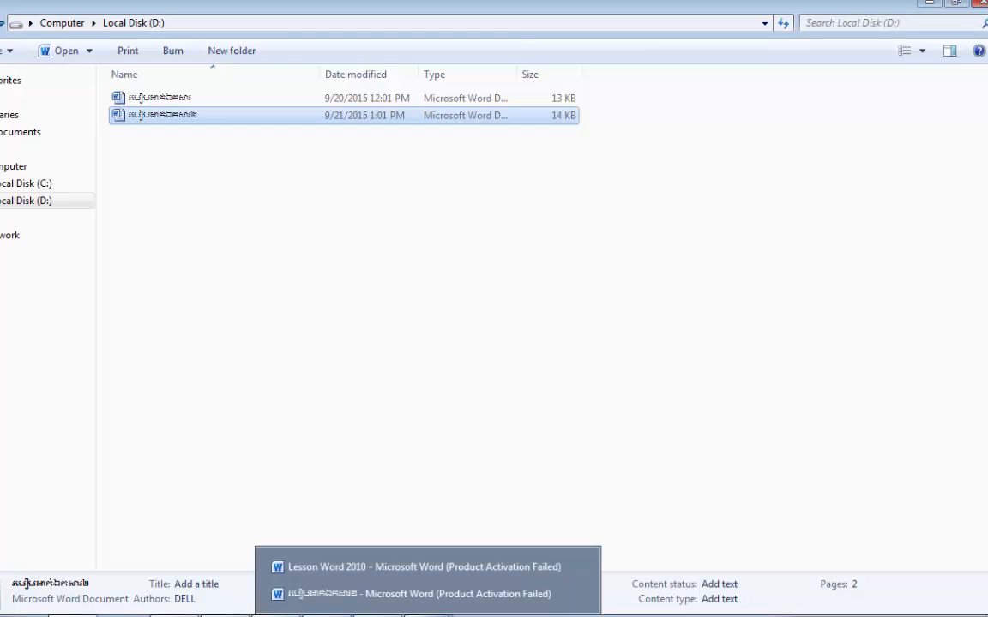
pyautogui.click(427, 616)
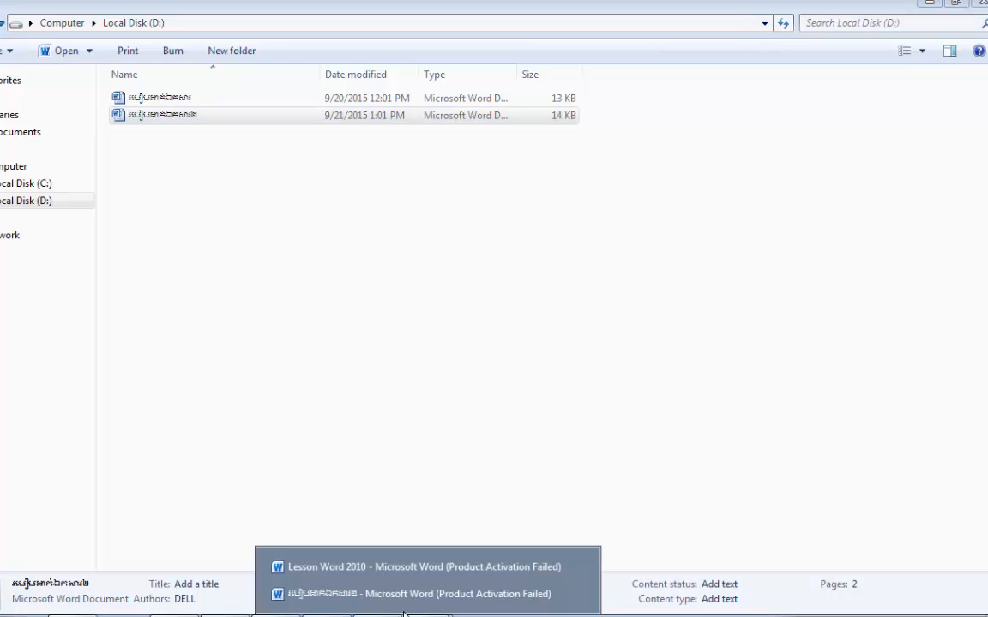
pyautogui.click(335, 593)
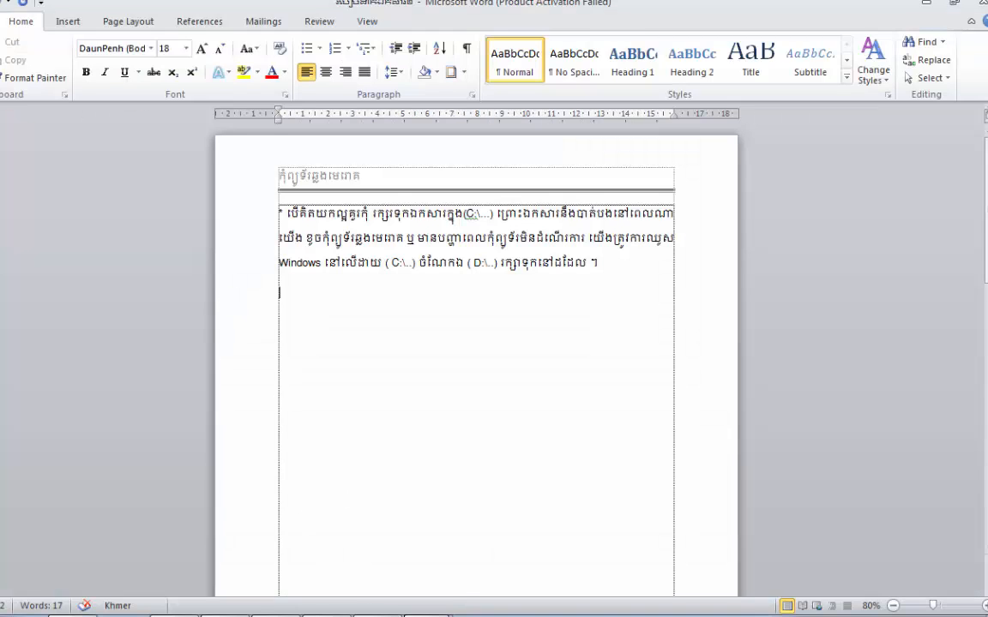
# - Create a new blank Word document alongside the lesson and the Khmer practice document
pyautogui.moveTo(428, 615)
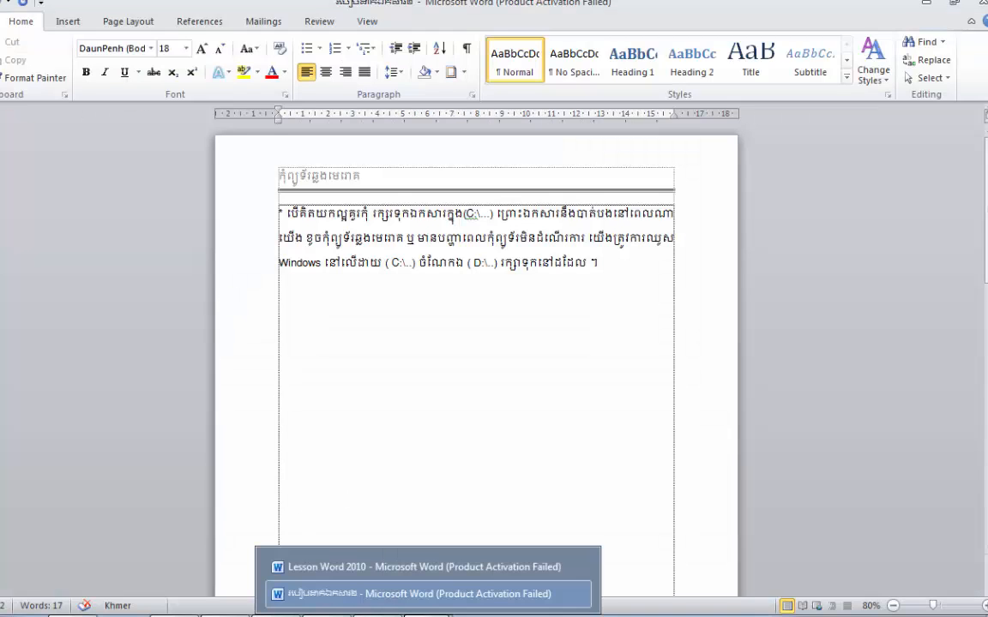
pyautogui.click(317, 590)
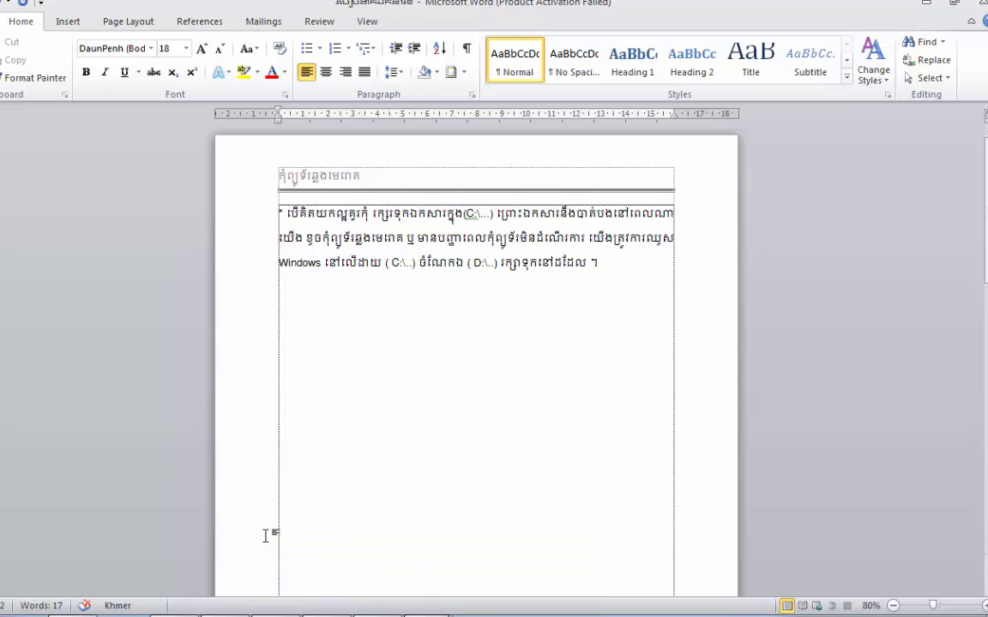
pyautogui.moveTo(225, 615)
pyautogui.moveTo(72, 615)
pyautogui.click(72, 594)
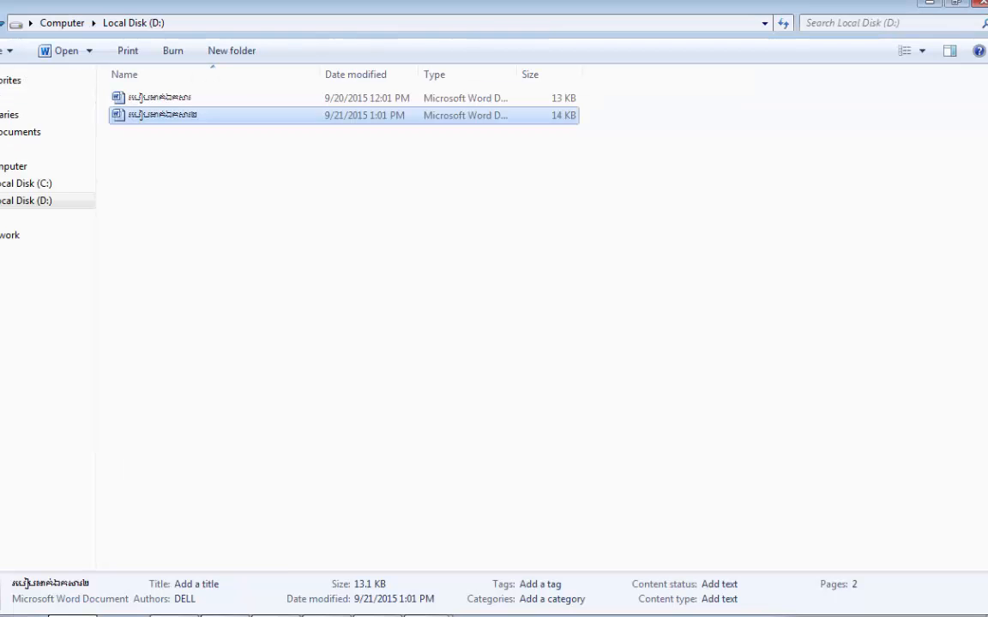
pyautogui.press('super')
pyautogui.click(66, 238)
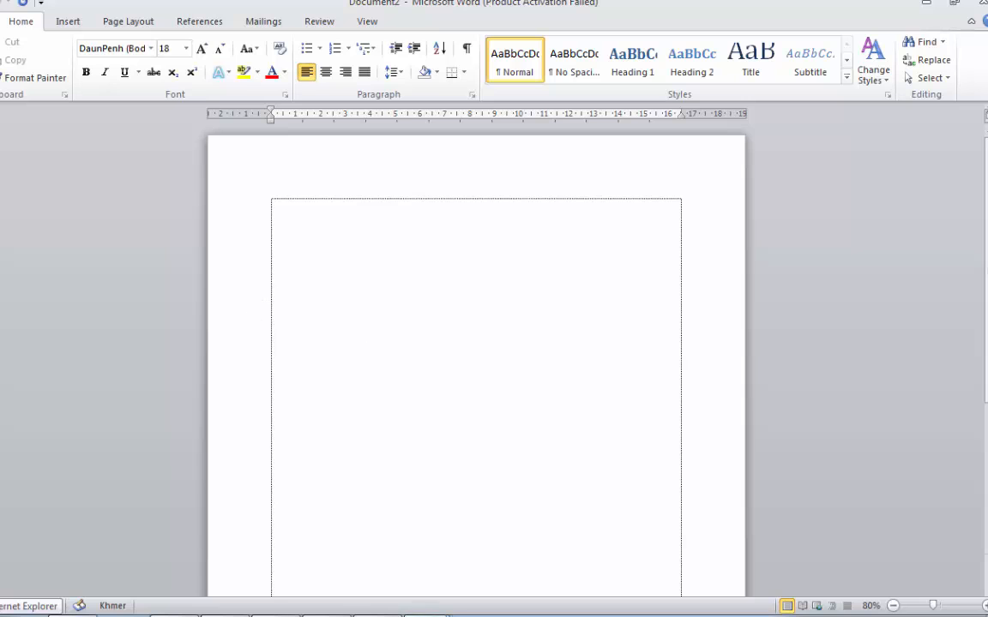
# - Copy the lesson's Insert, Navigation and Close lists from the Header and Footer section into the blank document
pyautogui.moveTo(411, 616)
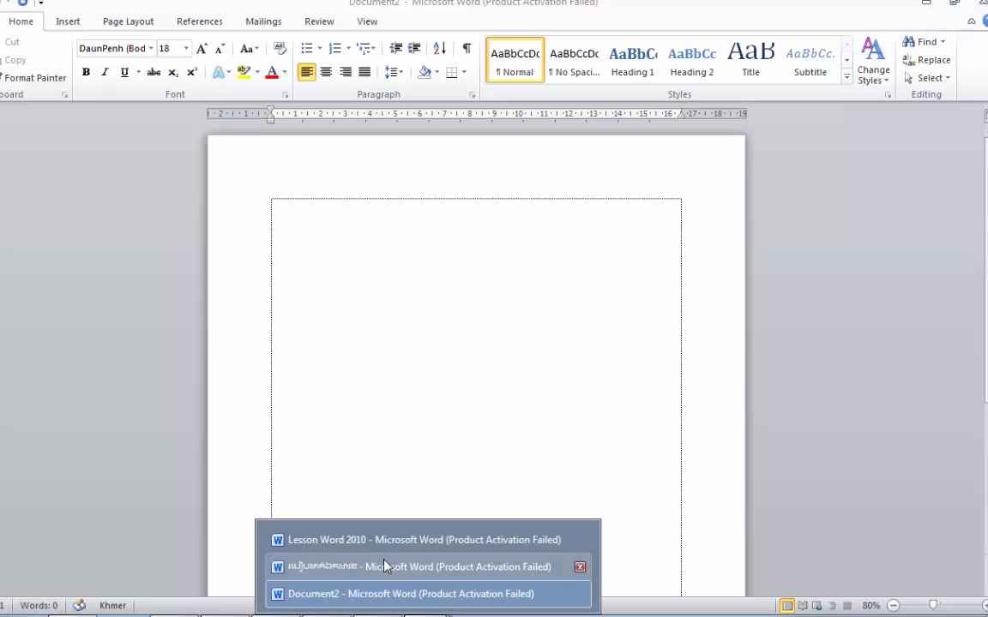
pyautogui.click(384, 540)
pyautogui.scroll(6, 588, 532)
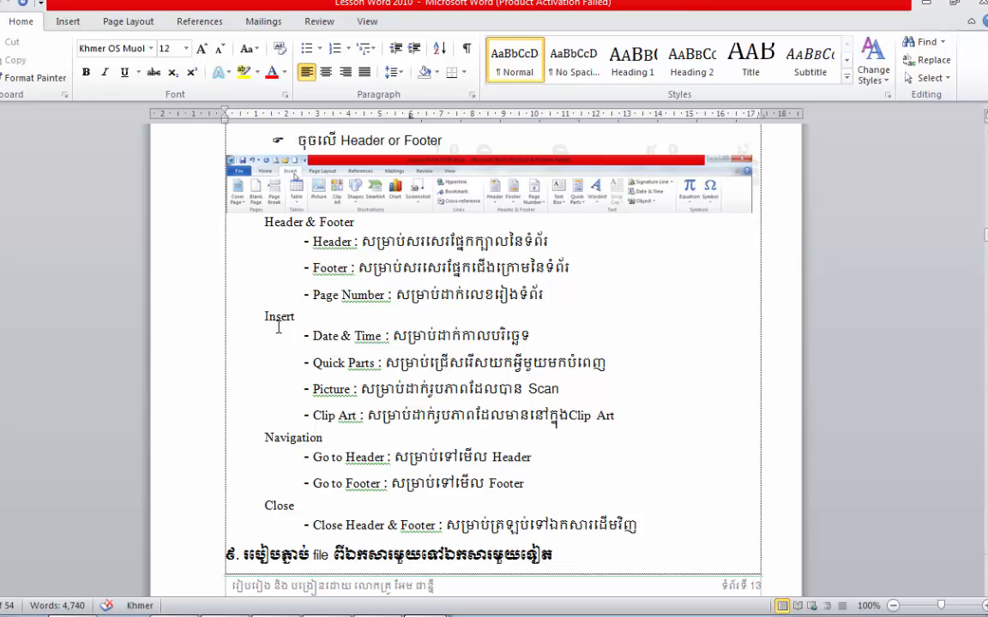
pyautogui.moveTo(264, 316); pyautogui.dragTo(641, 524)
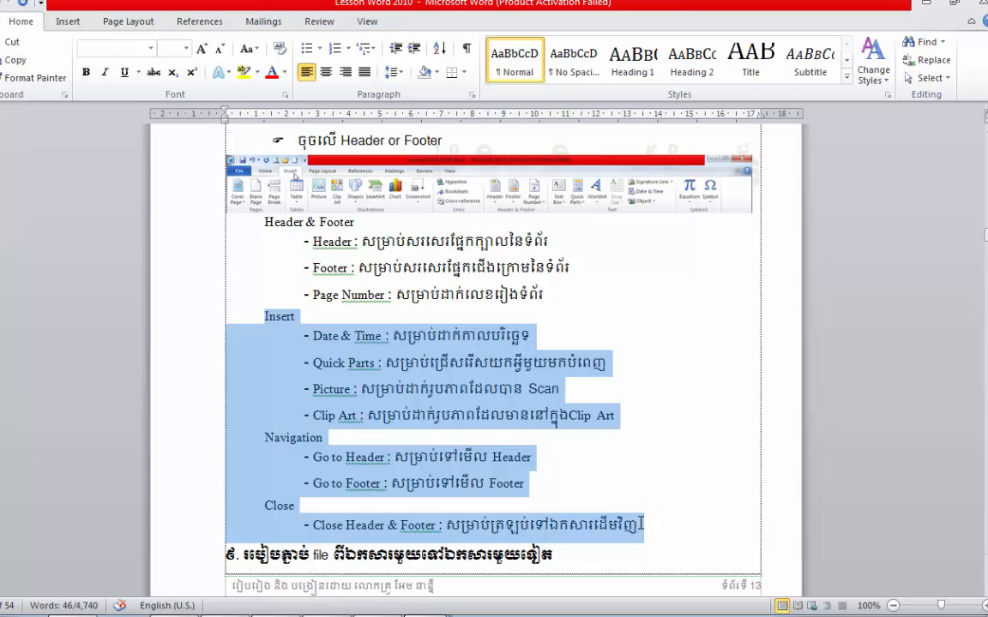
pyautogui.click(425, 614)
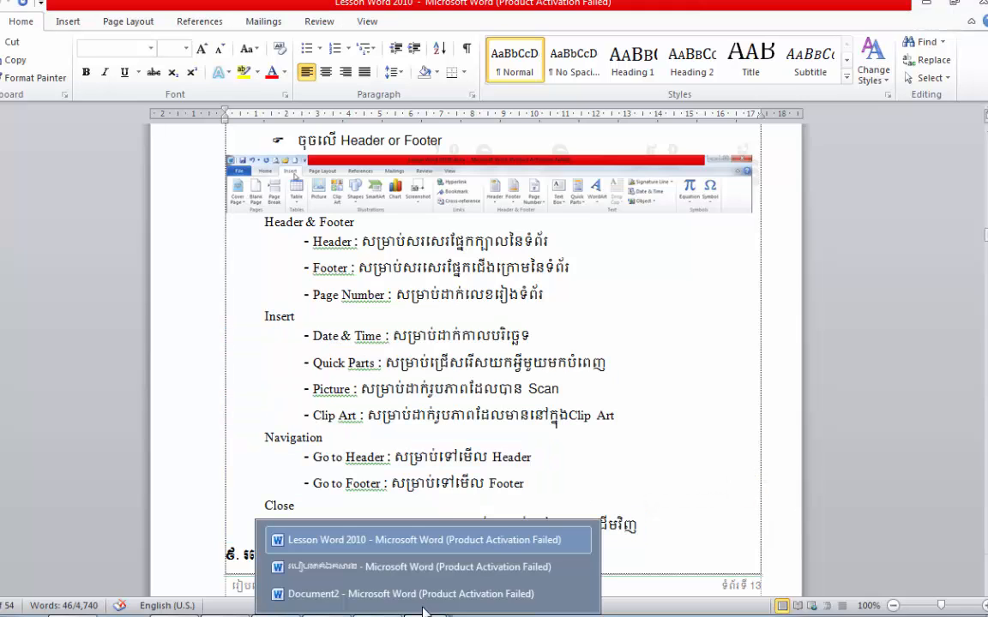
pyautogui.click(334, 595)
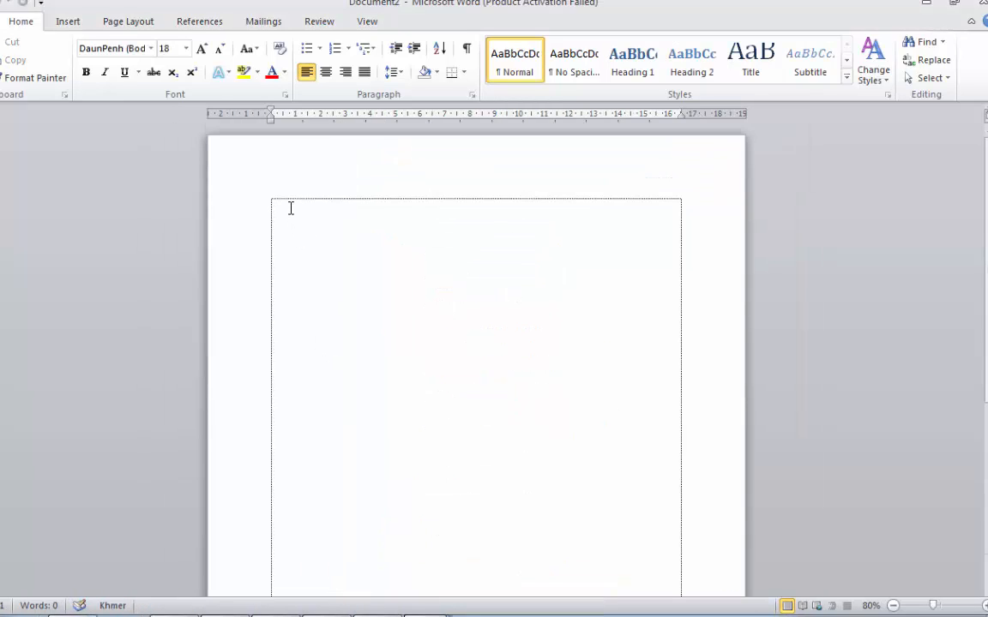
pyautogui.hotkey('ctrl', 'v')
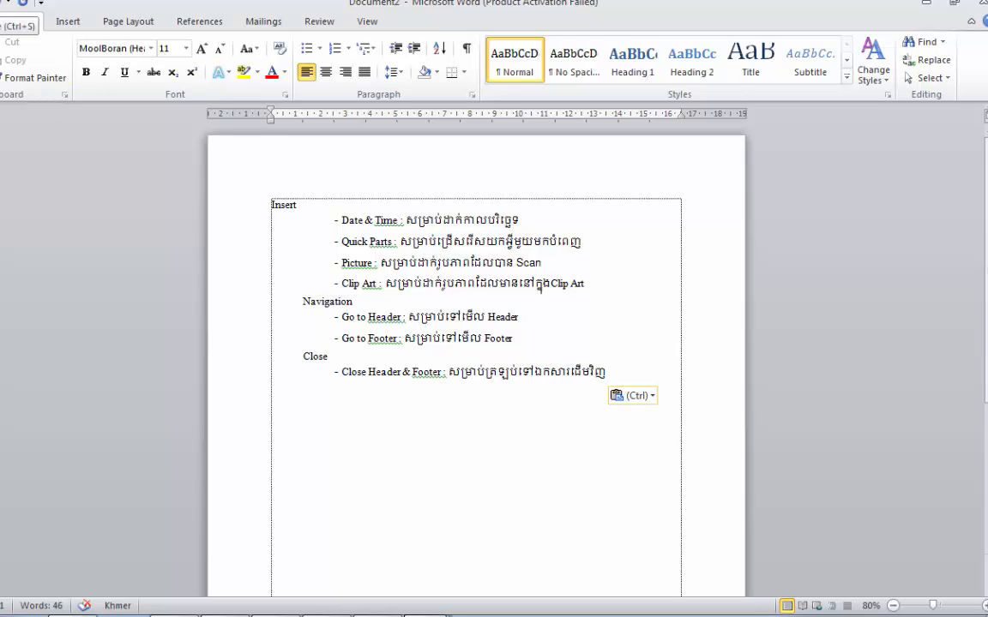
# - Save the new document as a Word Document named Insert in the Documents library
pyautogui.hotkey('ctrl', 's')
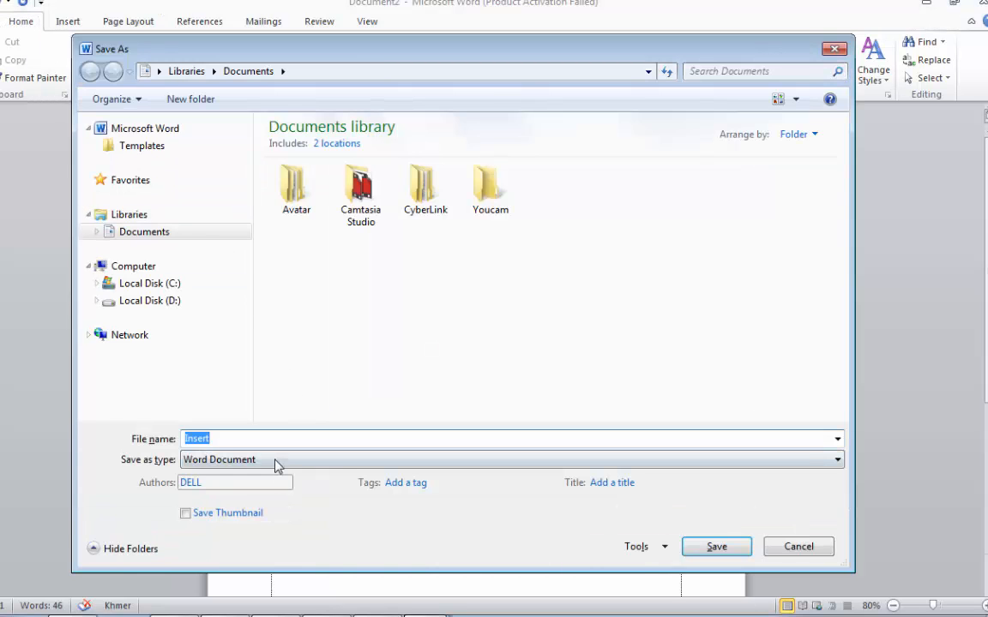
pyautogui.click(264, 438)
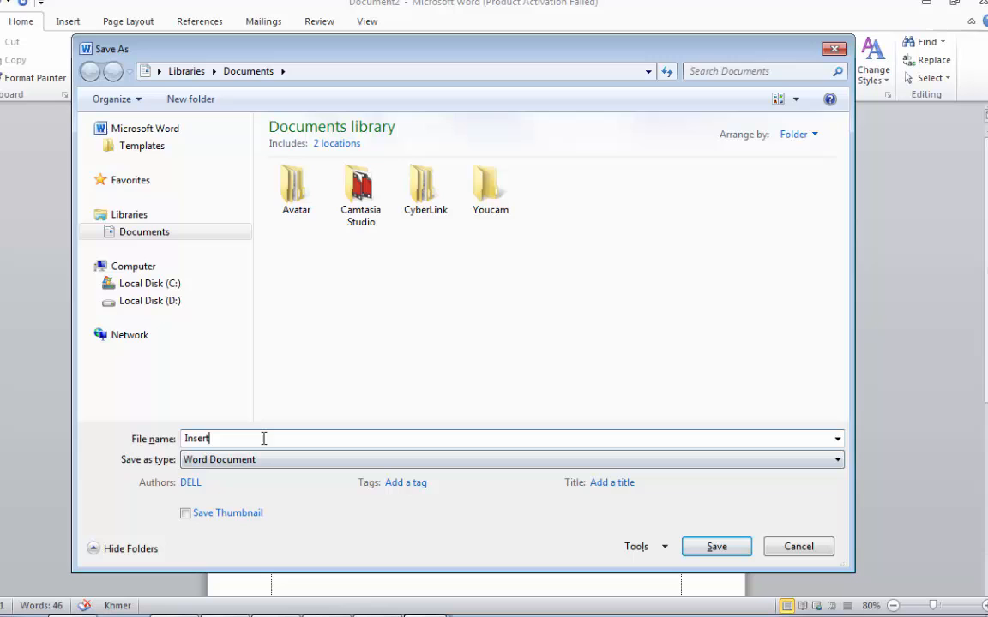
pyautogui.click(703, 549)
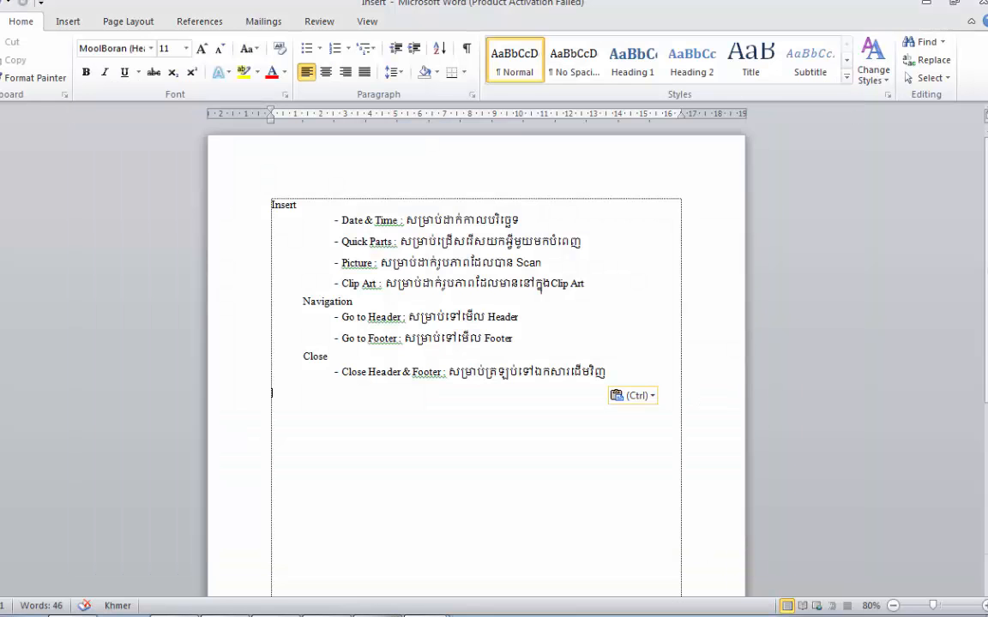
# - Copy the lesson's passage from "Insert Button" through the Page Number line, including the ribbon picture, to below the practice document's paragraph
pyautogui.moveTo(379, 576)
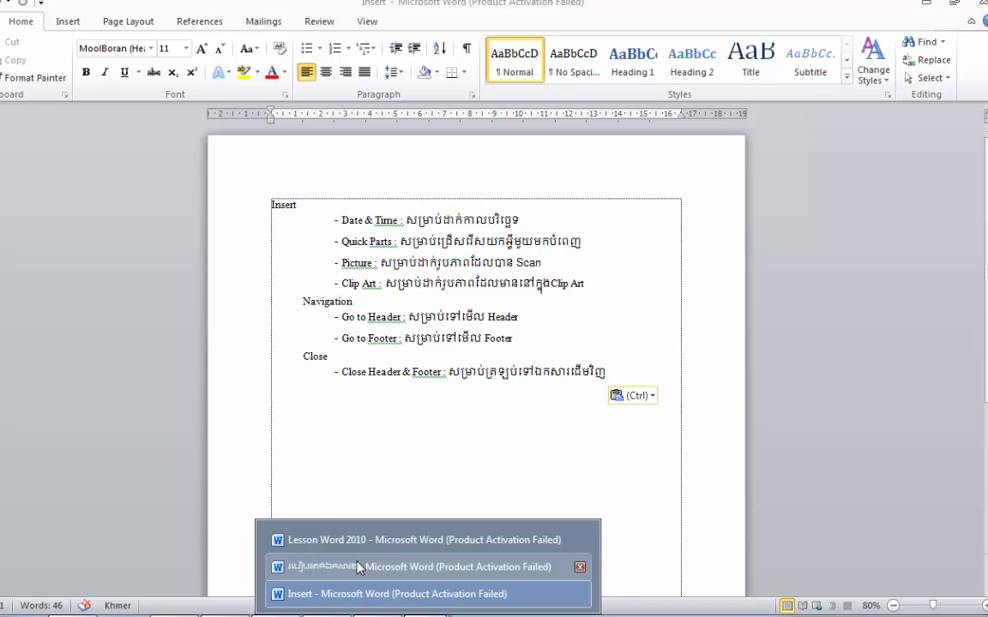
pyautogui.click(358, 566)
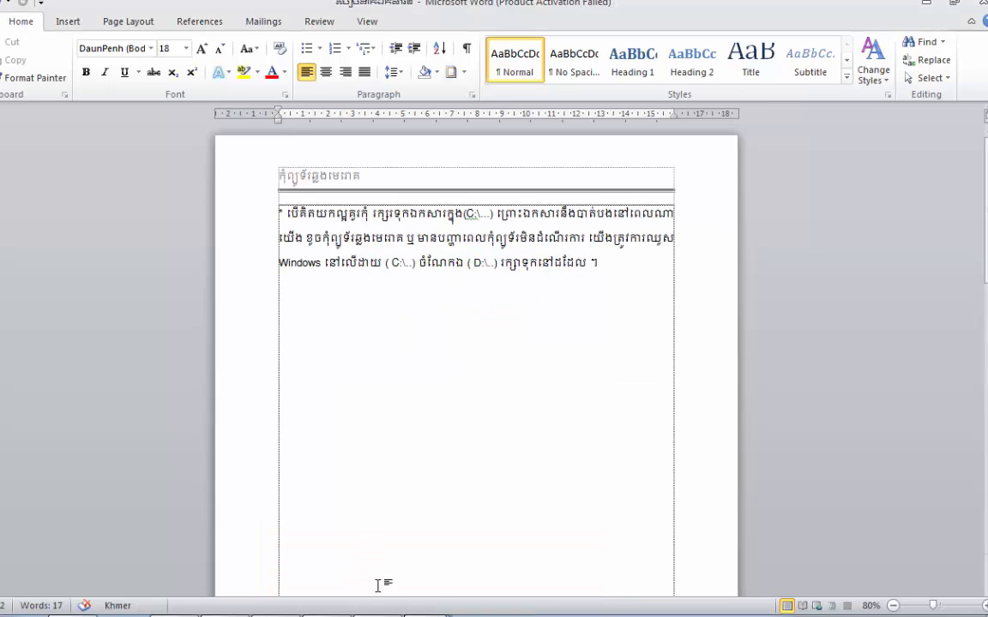
pyautogui.moveTo(379, 601)
pyautogui.click(288, 542)
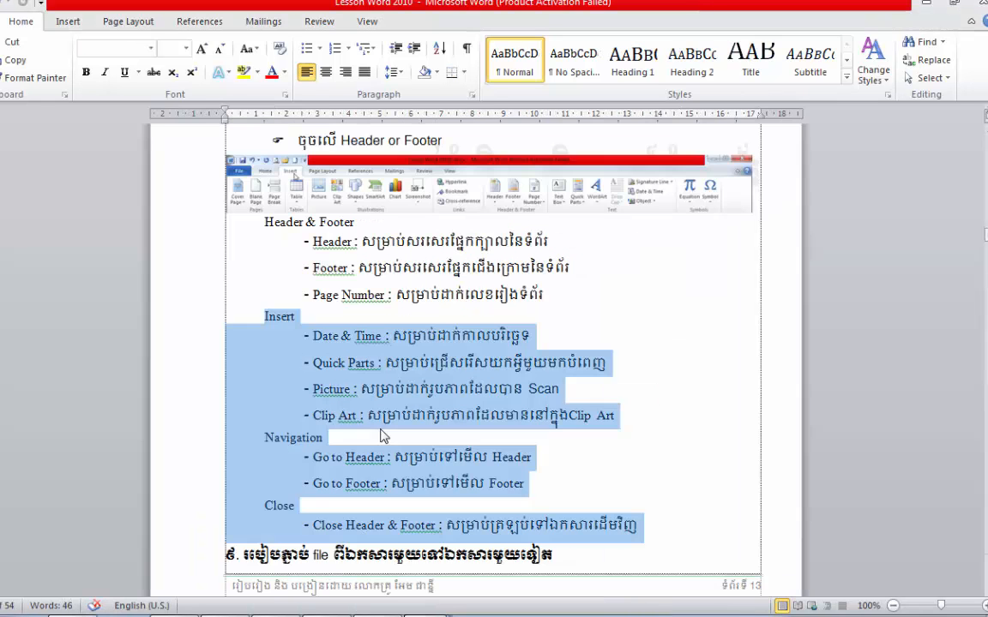
pyautogui.moveTo(258, 221); pyautogui.dragTo(361, 248)
pyautogui.scroll(1, 373, 302)
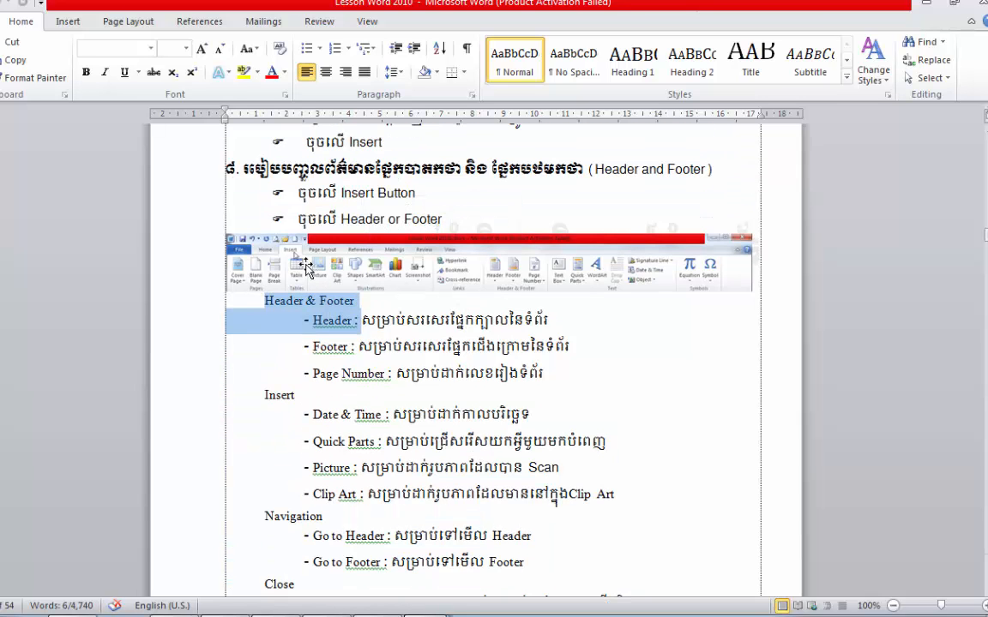
pyautogui.moveTo(270, 193); pyautogui.dragTo(549, 372)
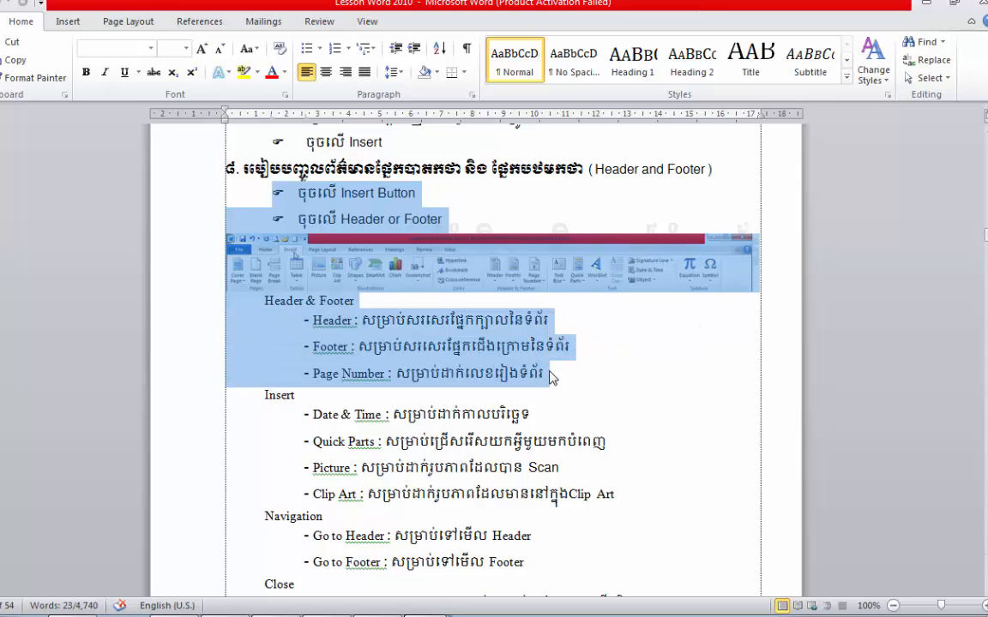
pyautogui.click(427, 616)
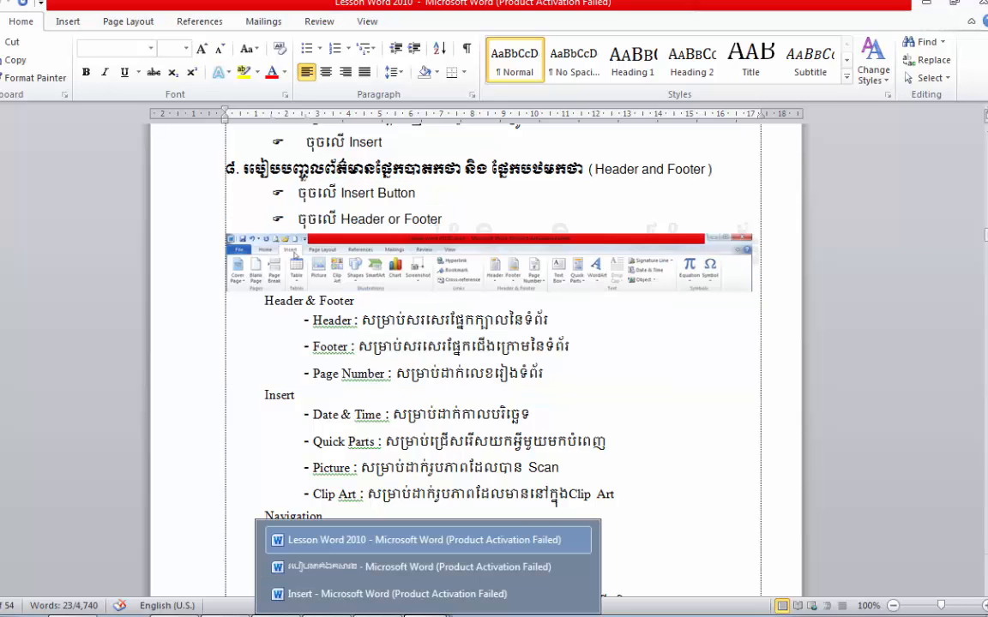
pyautogui.click(352, 571)
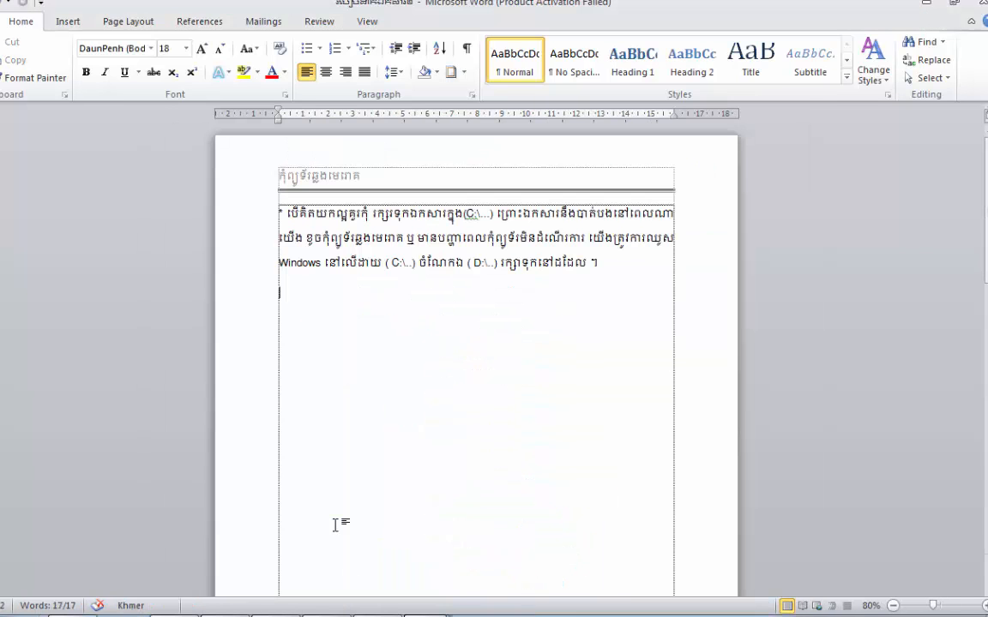
pyautogui.write('ចុចលើ Insert Button ចុចលើ Header or Footer Header & Footer - Header: សម្រាប់សរសេរផ្នែកក្បាលនៃទំព័រ - Footer: សម្រាប់សរសេរផ្នែកជើងក្រោមនៃទំព័រ - Page Number: សម្រាប់ដាក់លេខរៀងទំព័រ')
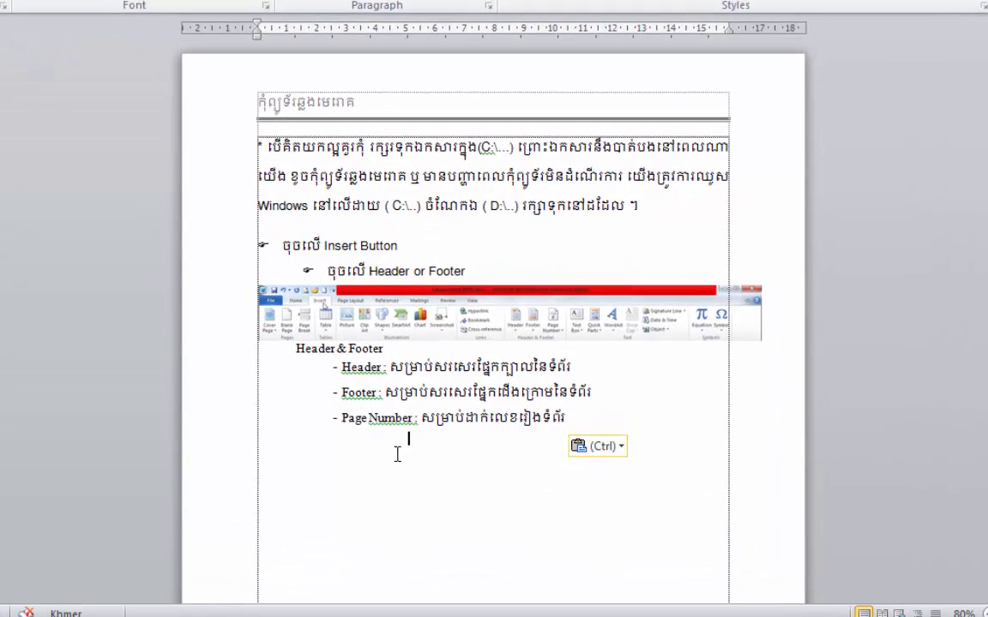
# - Narrow the pasted ribbon picture from its outer edge so it fits within the page's text margins
pyautogui.click(756, 276)
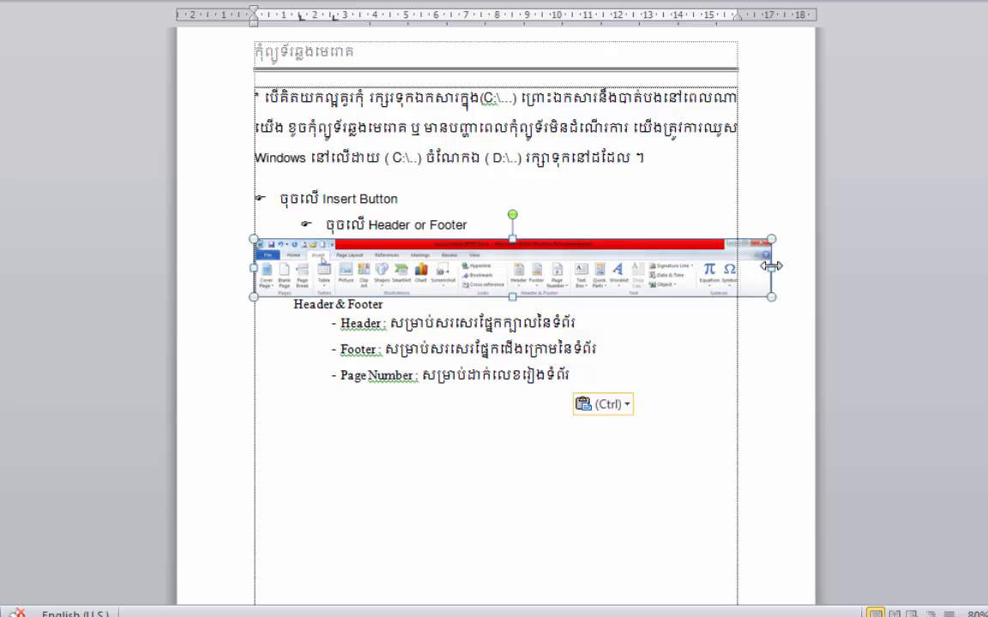
pyautogui.moveTo(771, 270); pyautogui.dragTo(732, 267)
pyautogui.click(413, 474)
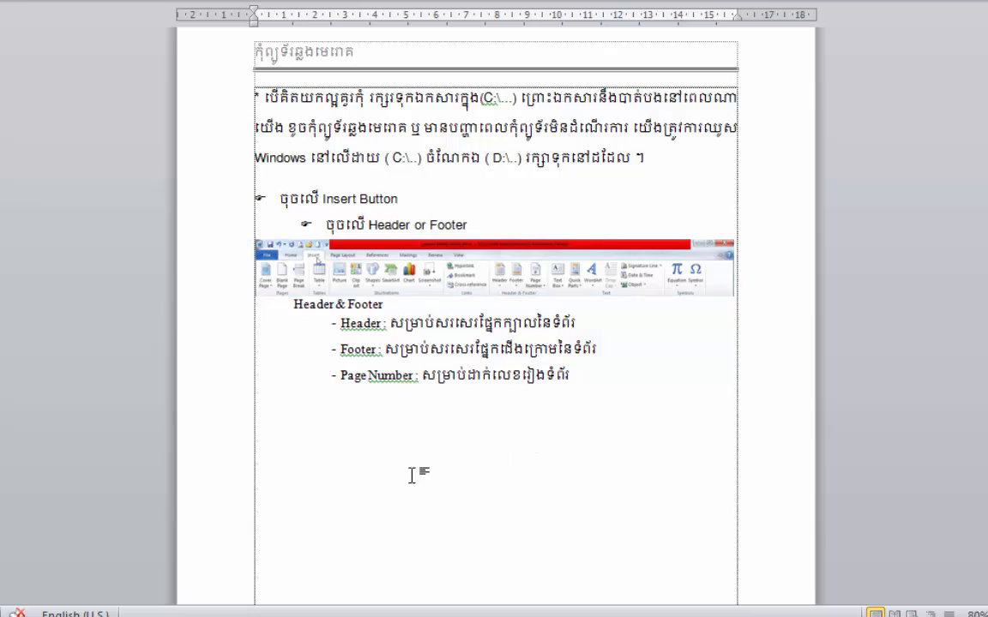
pyautogui.click(651, 273)
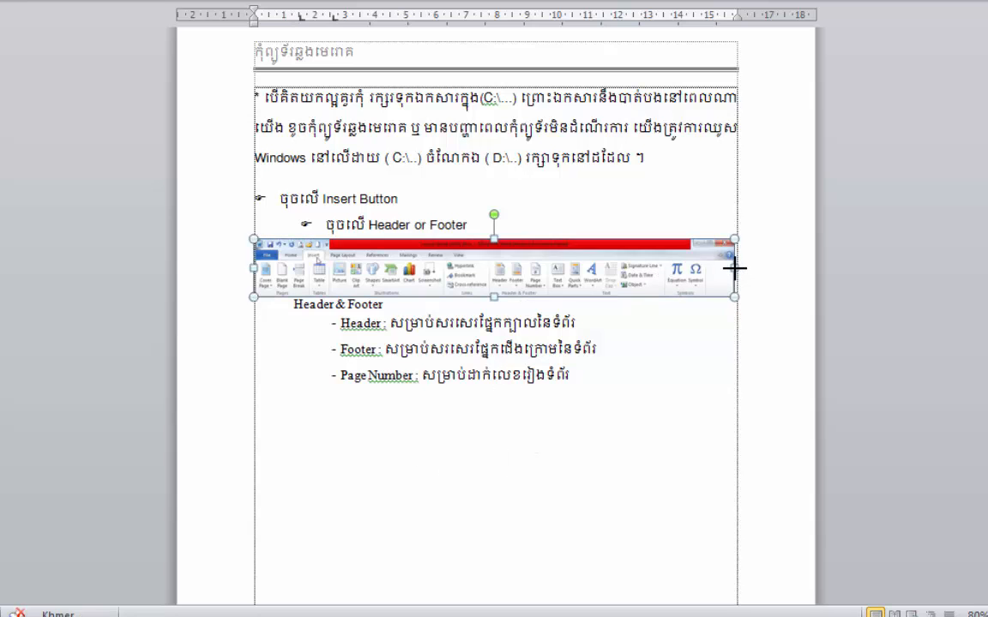
pyautogui.click(555, 424)
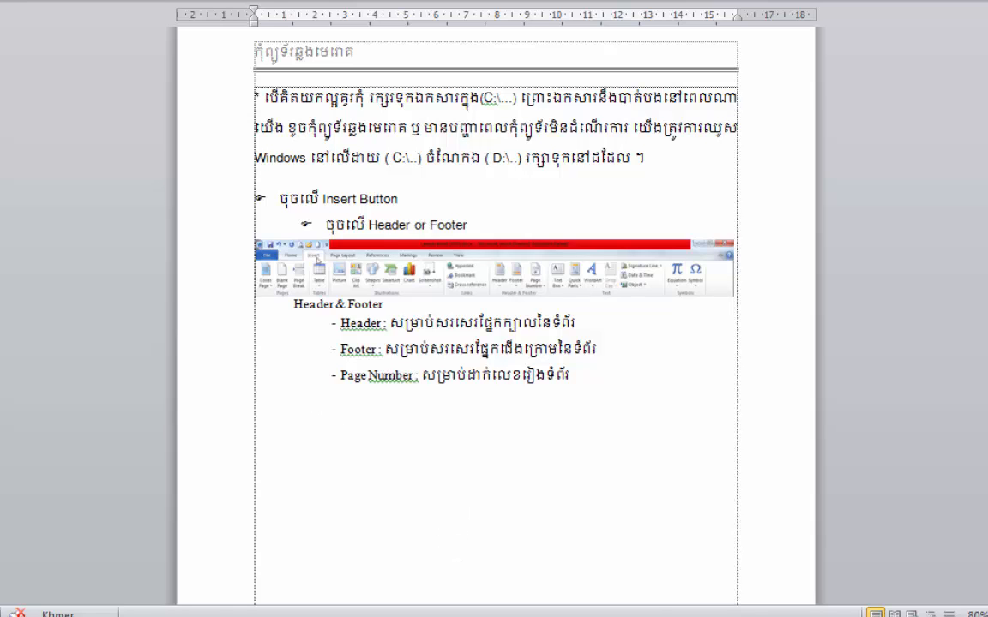
# - Bring up the Insert document and close it, returning to the Khmer practice document
pyautogui.click(437, 616)
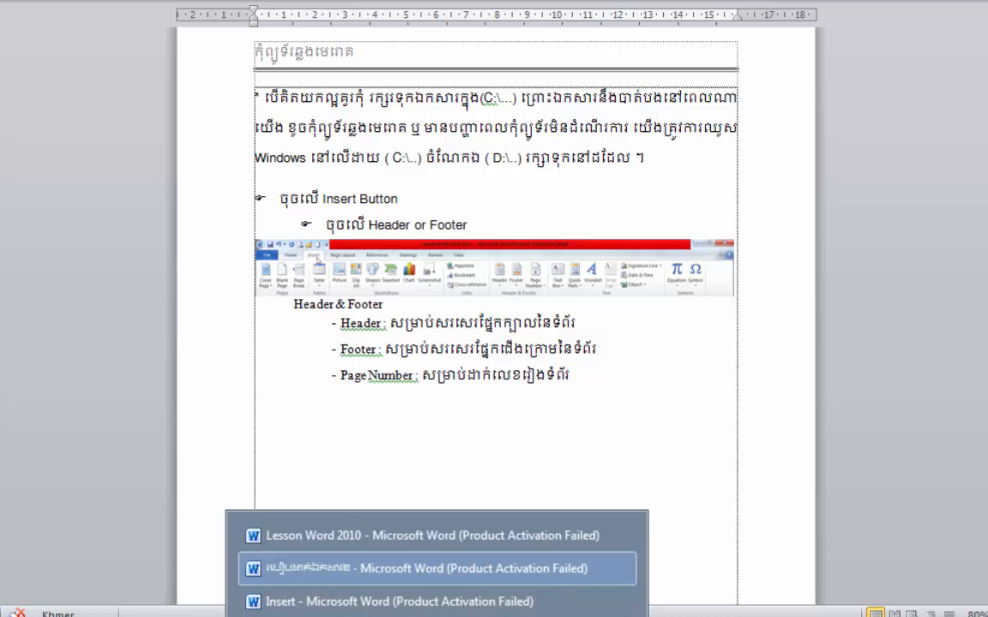
pyautogui.click(344, 601)
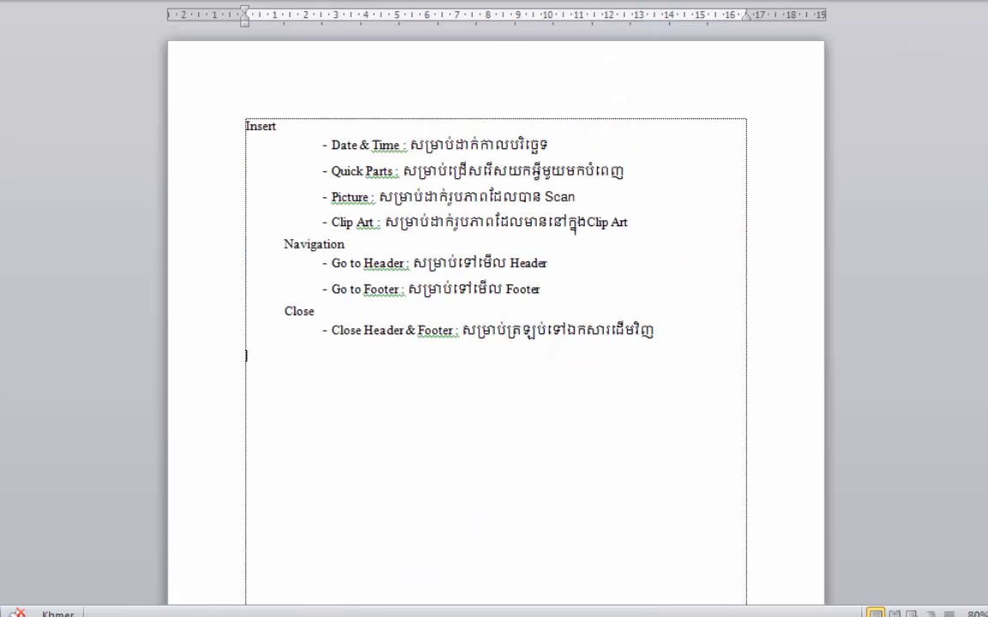
pyautogui.hotkey('alt', 'Tab')
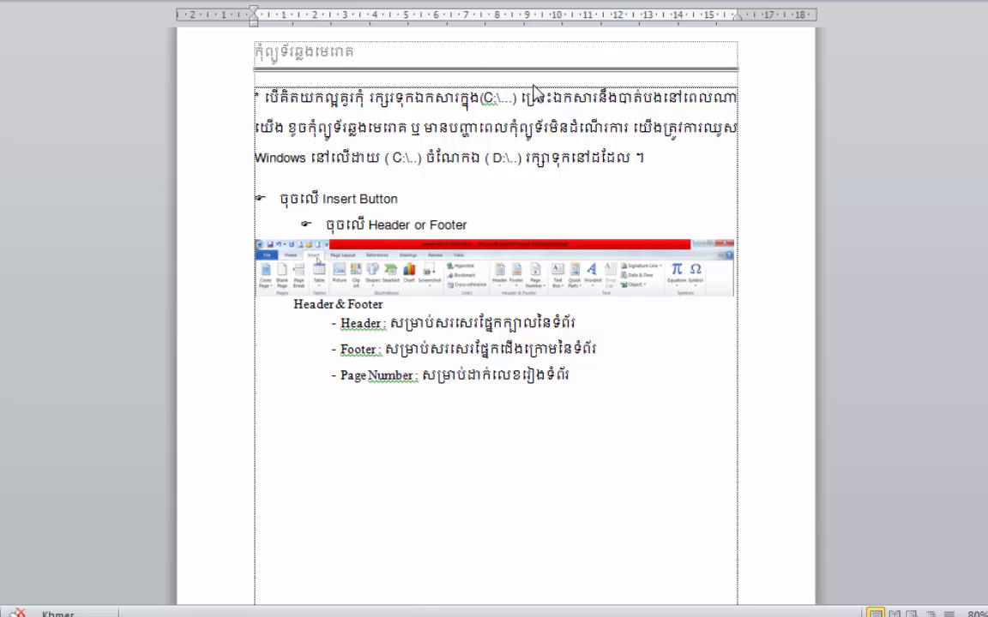
# - Review the steps in section 9 of the Lesson Word 2010 document for attaching a file with Object and Text from File
pyautogui.click(437, 616)
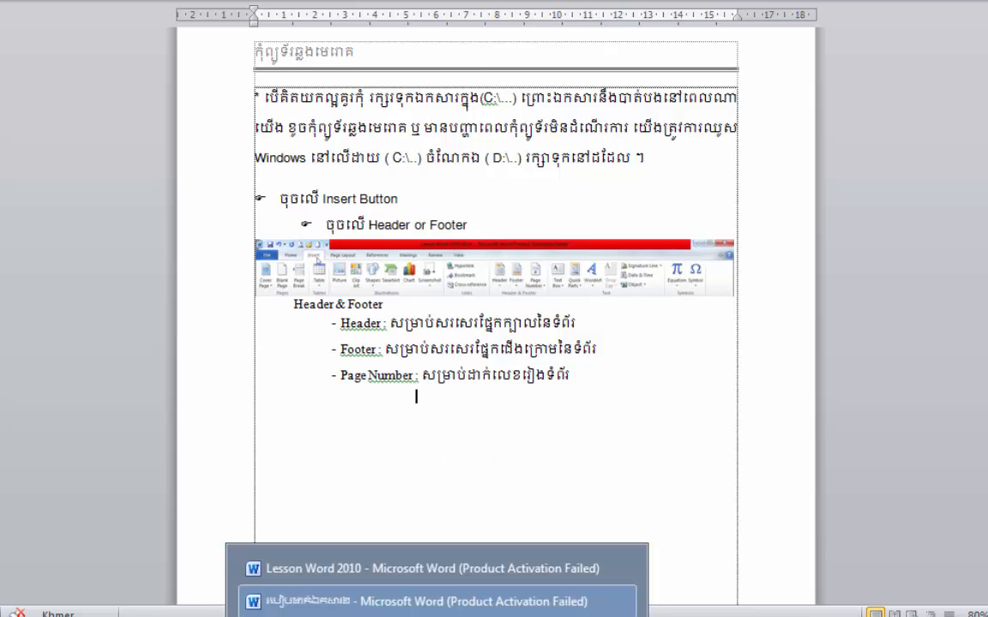
pyautogui.click(421, 569)
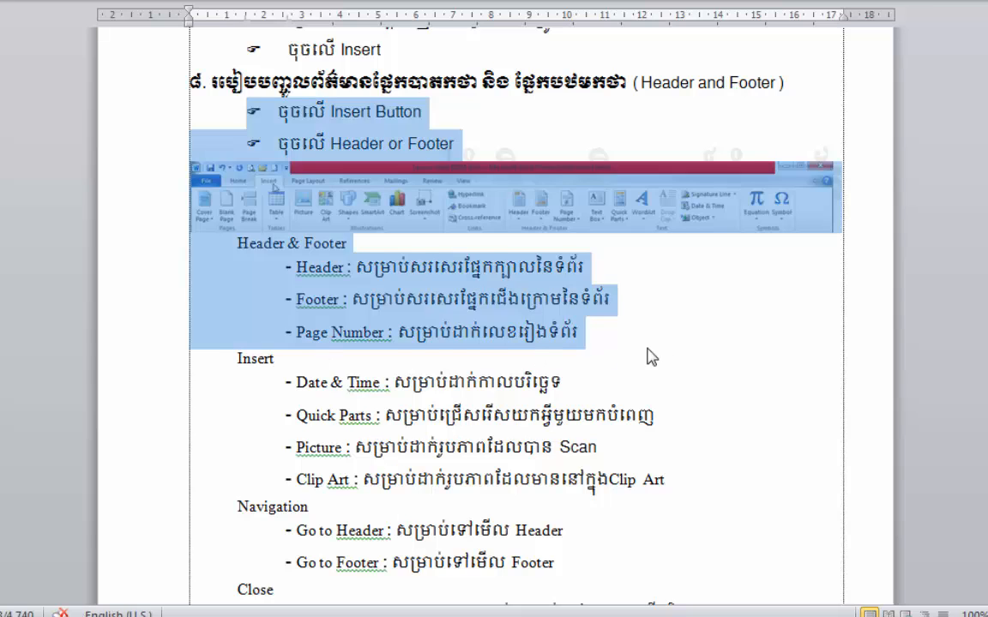
pyautogui.click(519, 300)
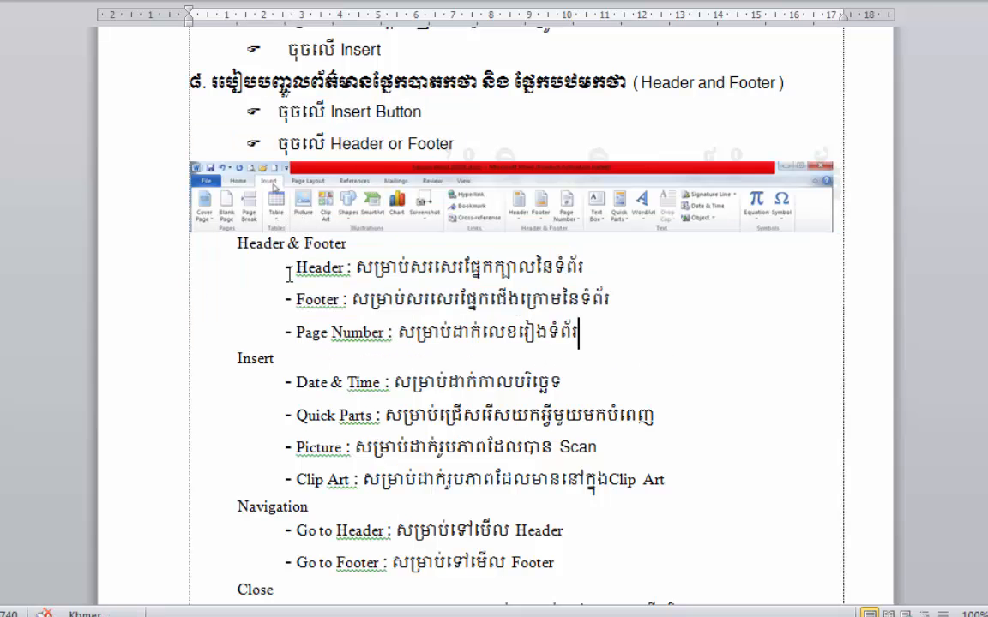
pyautogui.scroll(-6, 289, 274)
pyautogui.scroll(-3, 289, 274)
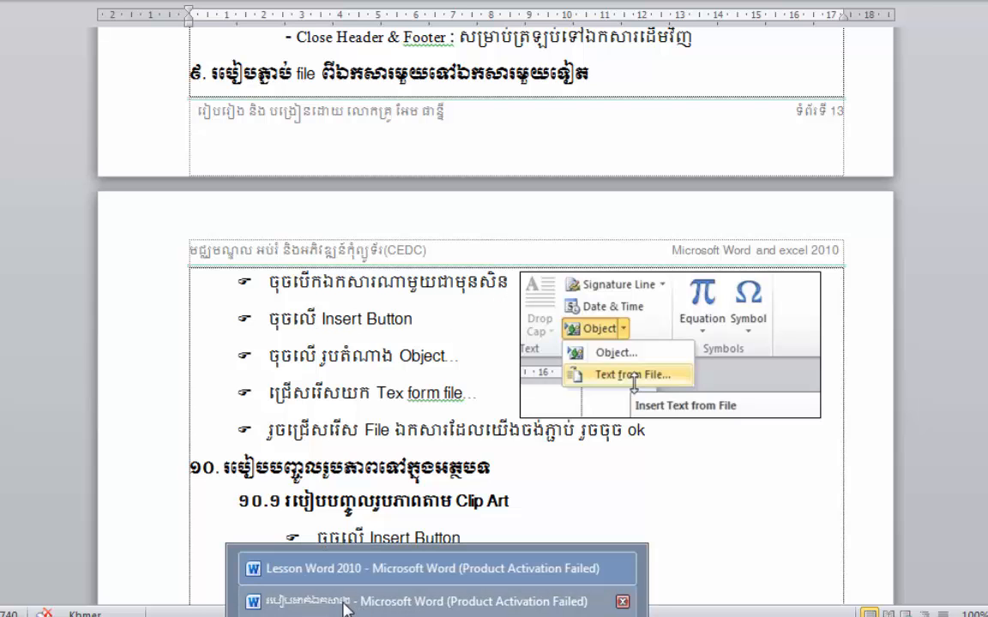
# - Switch to the Khmer practice document and insert the text of the Insert file from the Documents library using Text from File
pyautogui.click(346, 602)
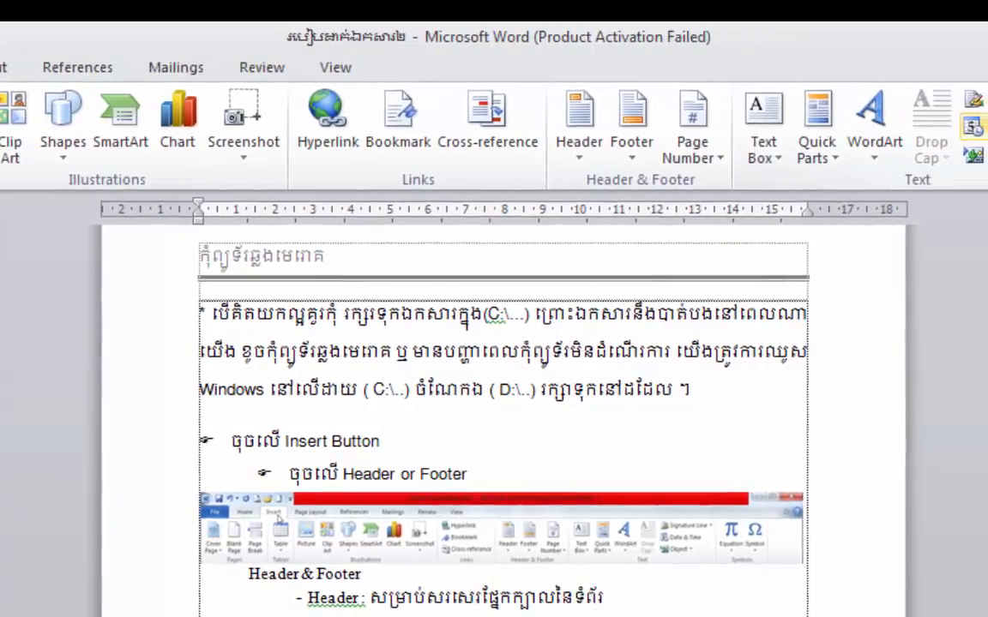
pyautogui.click(854, 156)
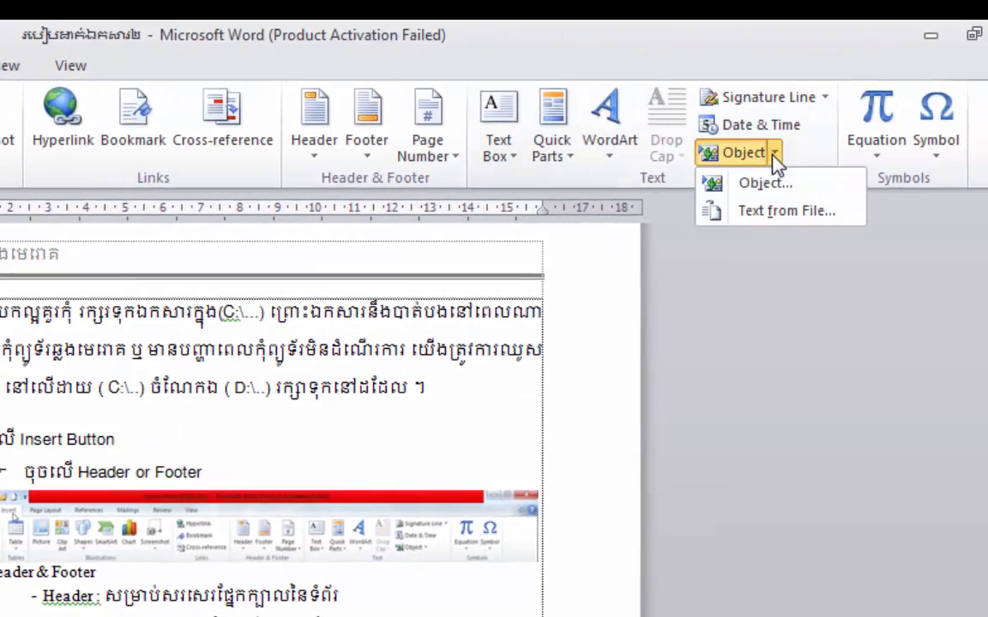
pyautogui.click(778, 212)
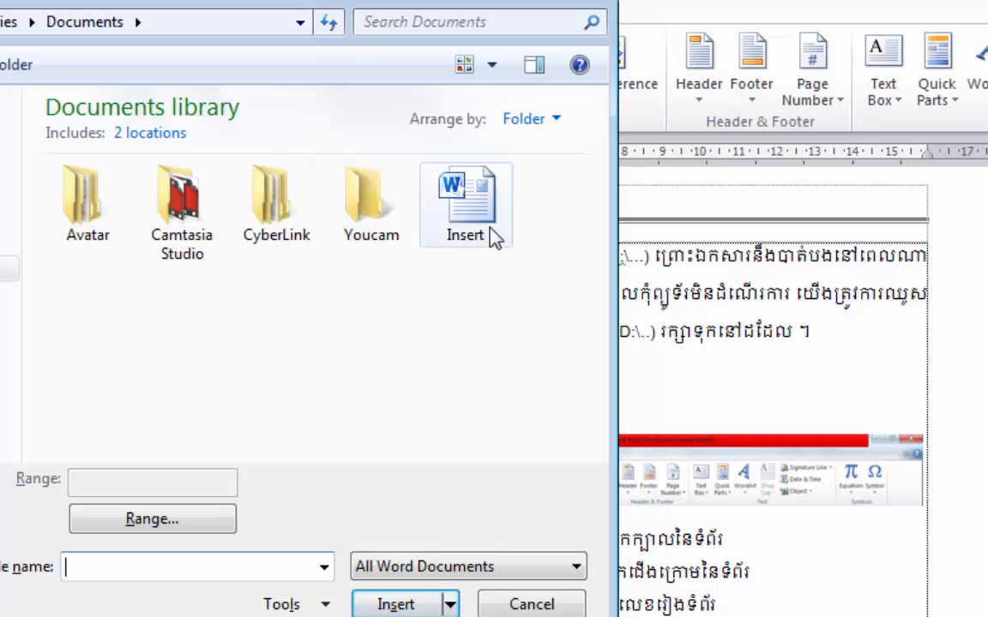
pyautogui.click(494, 235)
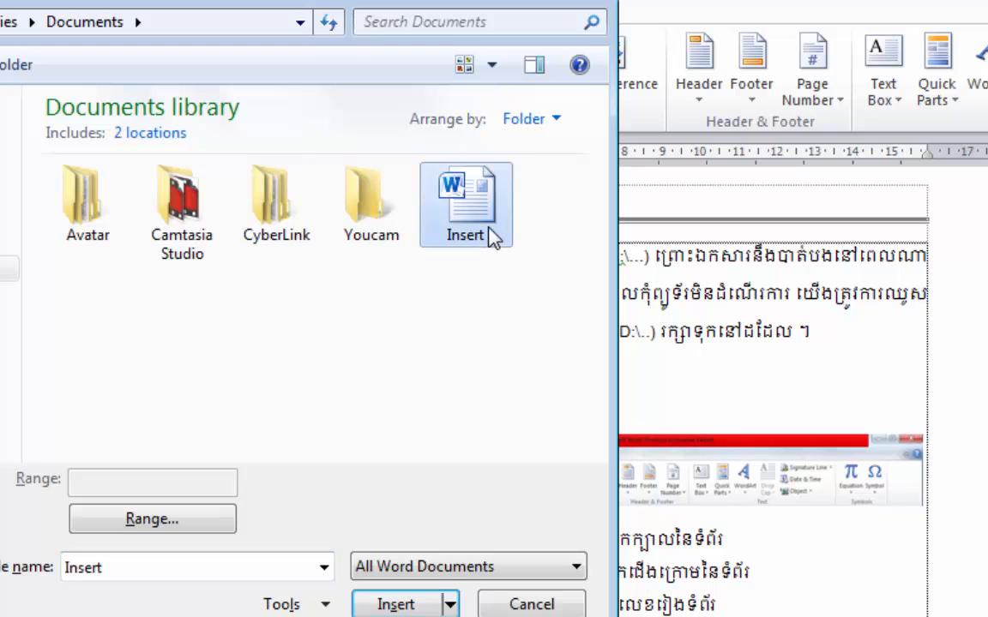
pyautogui.click(412, 601)
# - Delete the blank space before the attached text's "Insert" heading so it follows directly below the Page Number line
pyautogui.scroll(15, 643, 604)
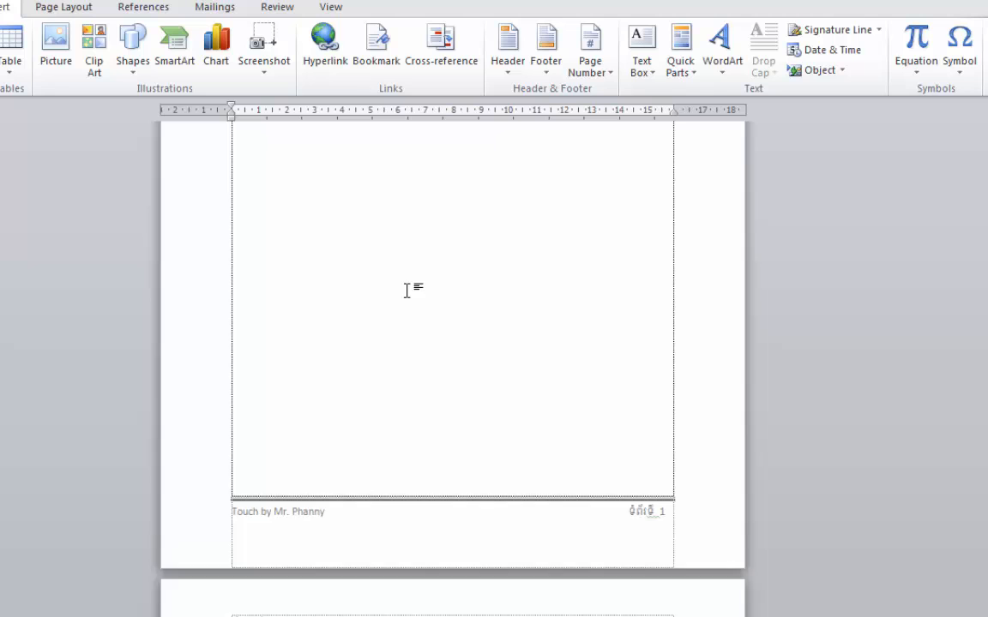
pyautogui.scroll(-6, 407, 290)
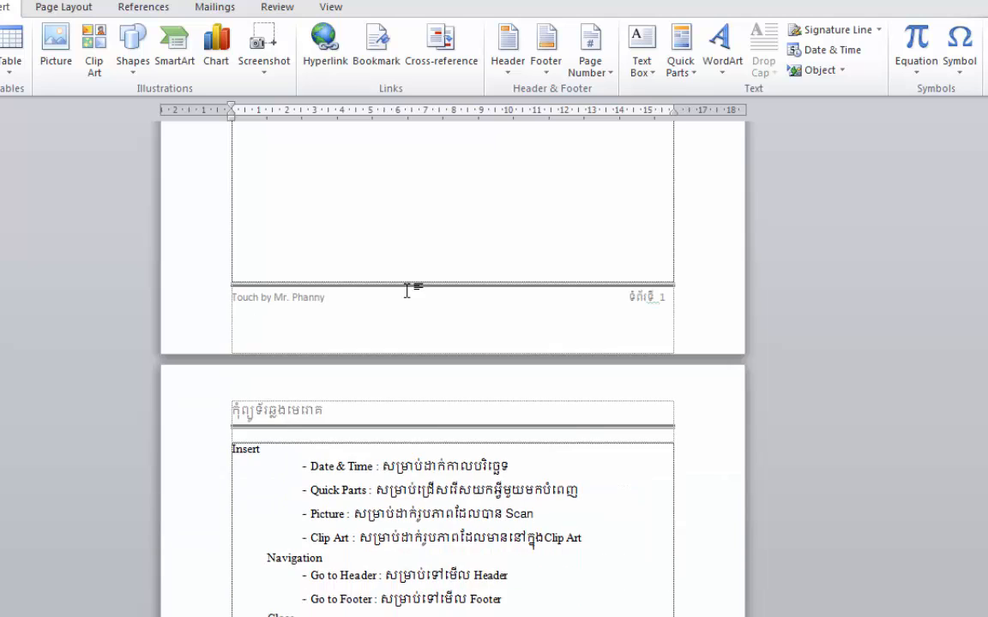
pyautogui.scroll(12, 407, 290)
pyautogui.scroll(-7, 415, 211)
pyautogui.scroll(-3, 415, 211)
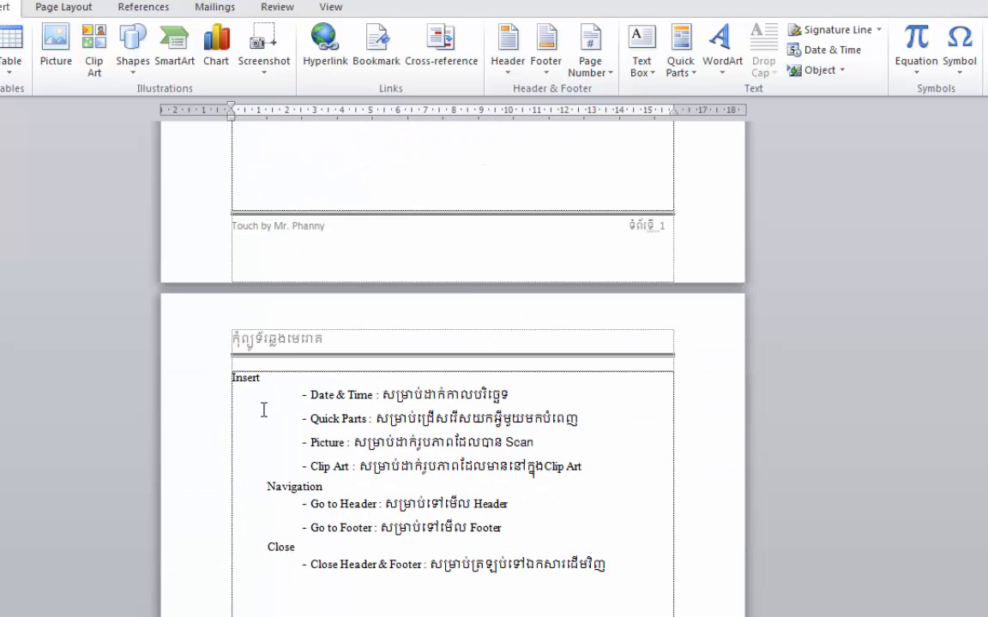
pyautogui.click(233, 379)
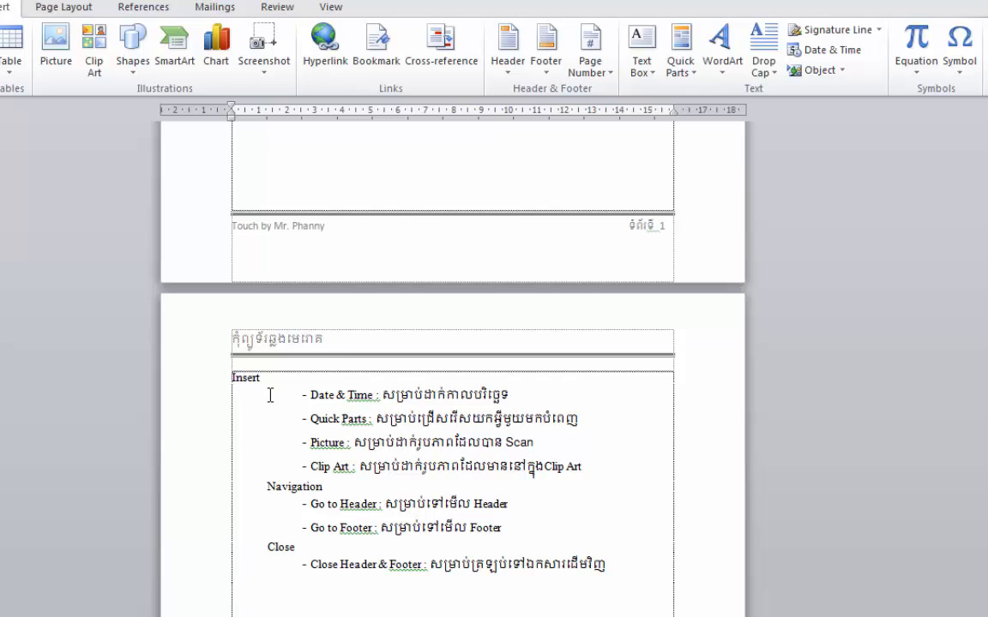
pyautogui.press('Return')
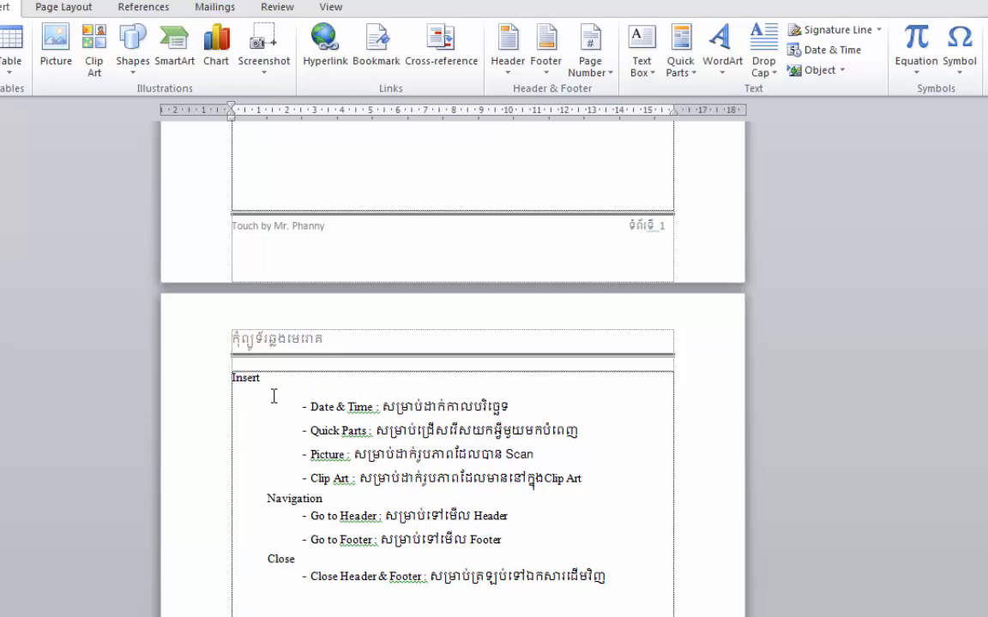
pyautogui.press('BackSpace')
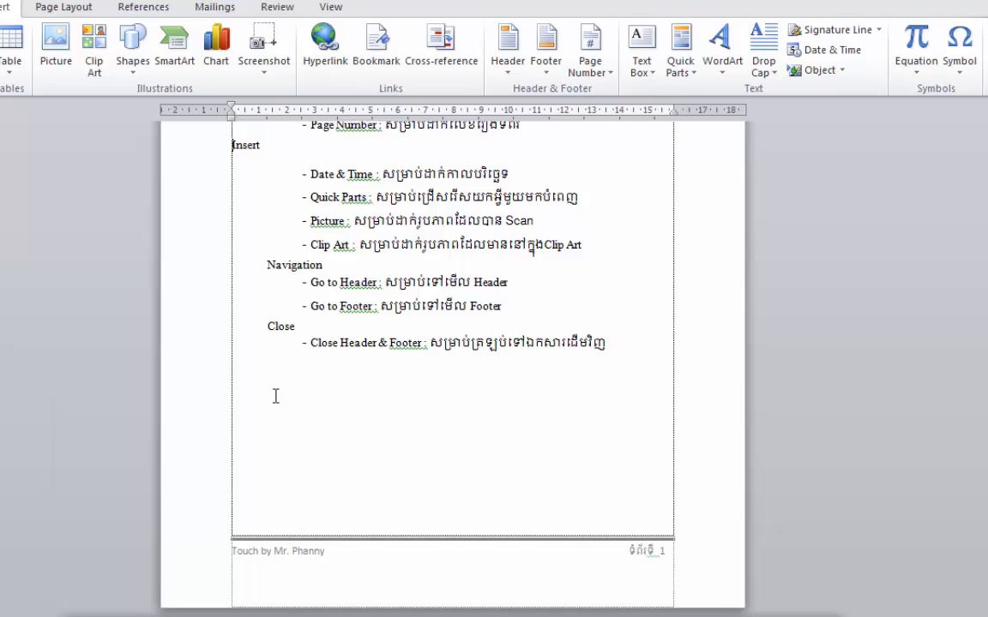
# - Review the combined document from the opening Khmer paragraph down to the Close Header & Footer line
pyautogui.scroll(3, 275, 396)
pyautogui.scroll(3, 429, 310)
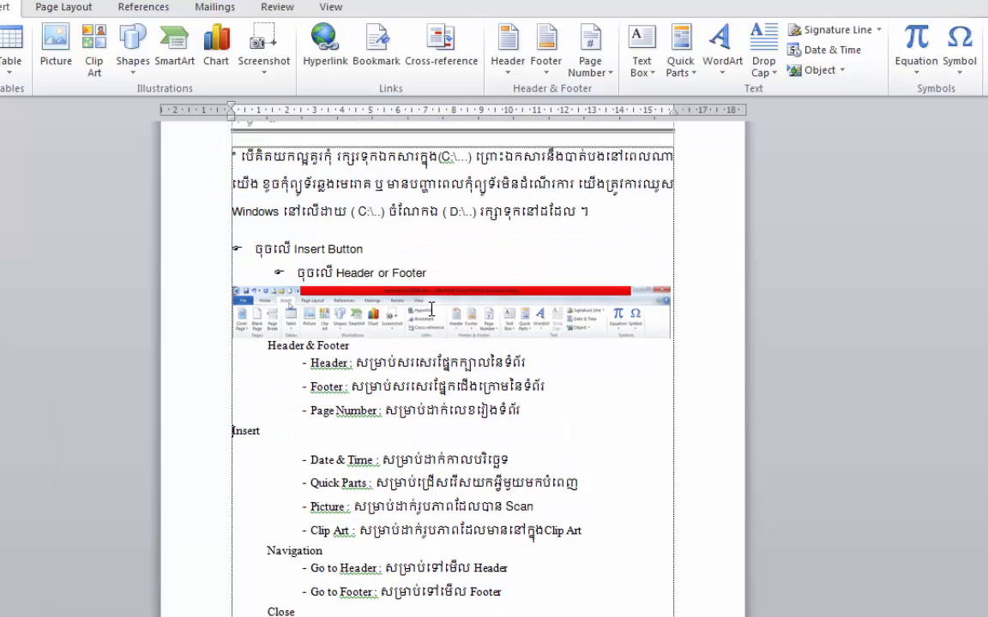
pyautogui.scroll(-2, 430, 311)
pyautogui.scroll(2, 431, 310)
pyautogui.scroll(-3, 430, 311)
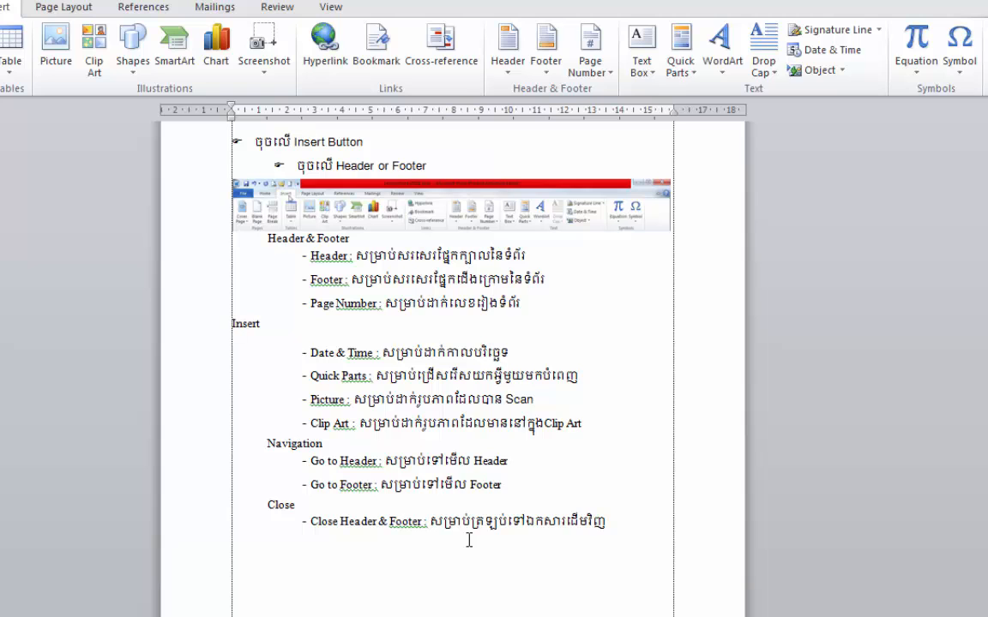
pyautogui.scroll(2, 469, 530)
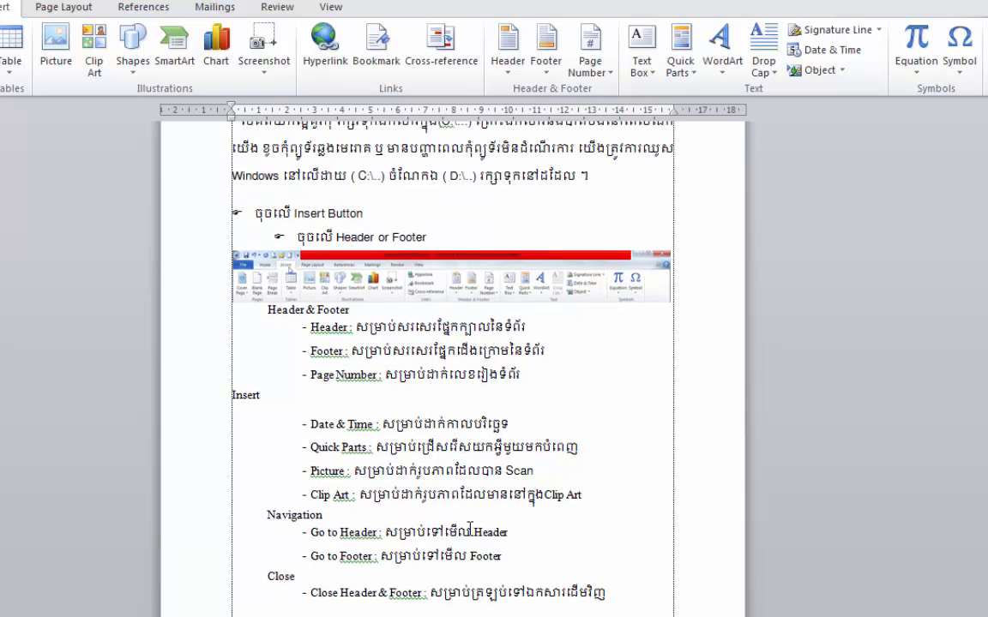